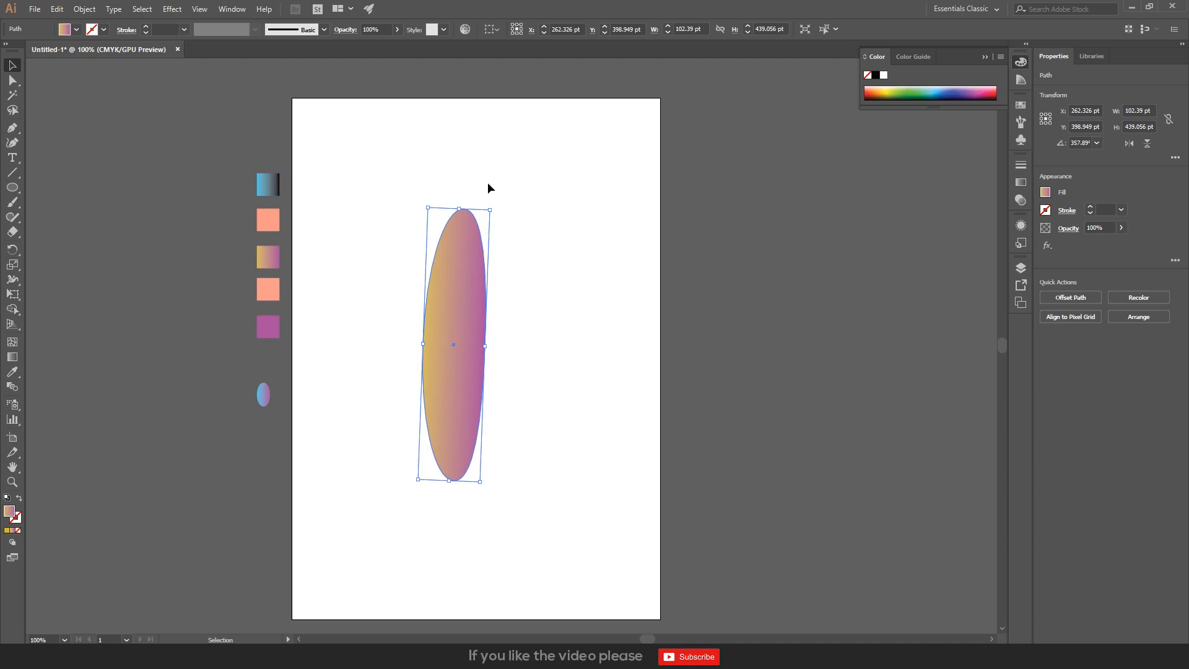
- Rotate the tall gradient ellipse slightly with Free Transform in two small turns, to an angle of 359.18°
{"action": "left_click", "coordinate": [472, 241]}
{"action": "key", "text": "e"}
{"action": "left_click_drag", "start_coordinate": [501, 186], "coordinate": [499, 188]}
{"action": "key", "text": "v"}
{"action": "left_click", "coordinate": [515, 276]}
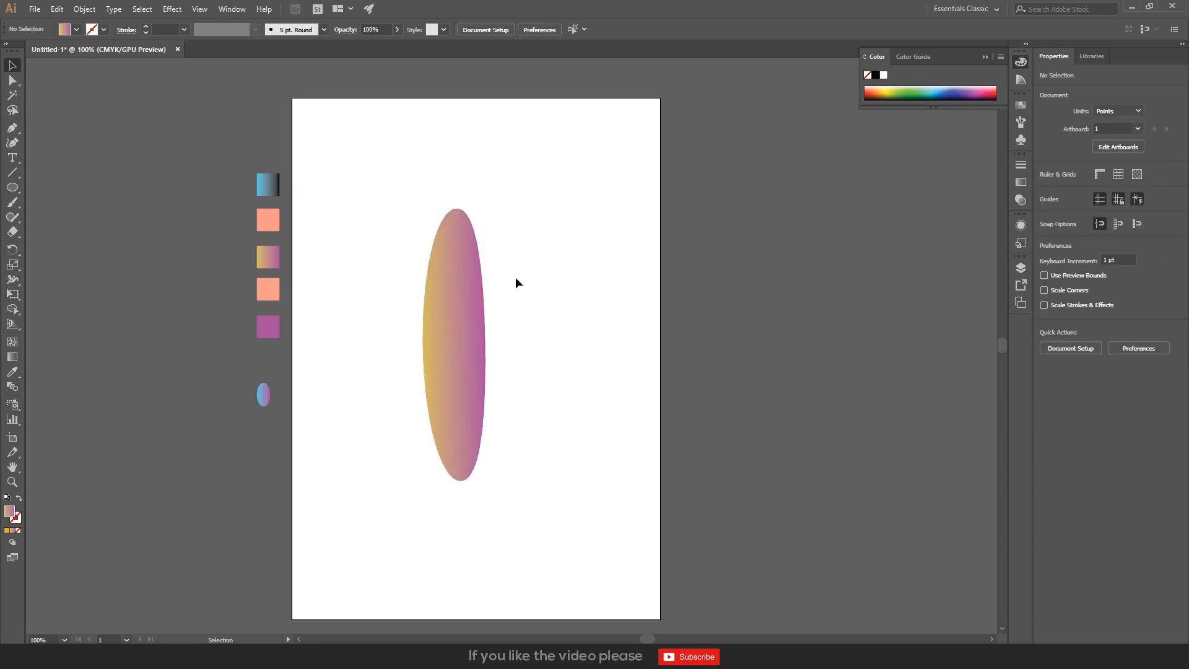
{"action": "left_click", "coordinate": [453, 287]}
{"action": "key", "text": "e"}
{"action": "left_click_drag", "start_coordinate": [452, 180], "coordinate": [458, 177]}
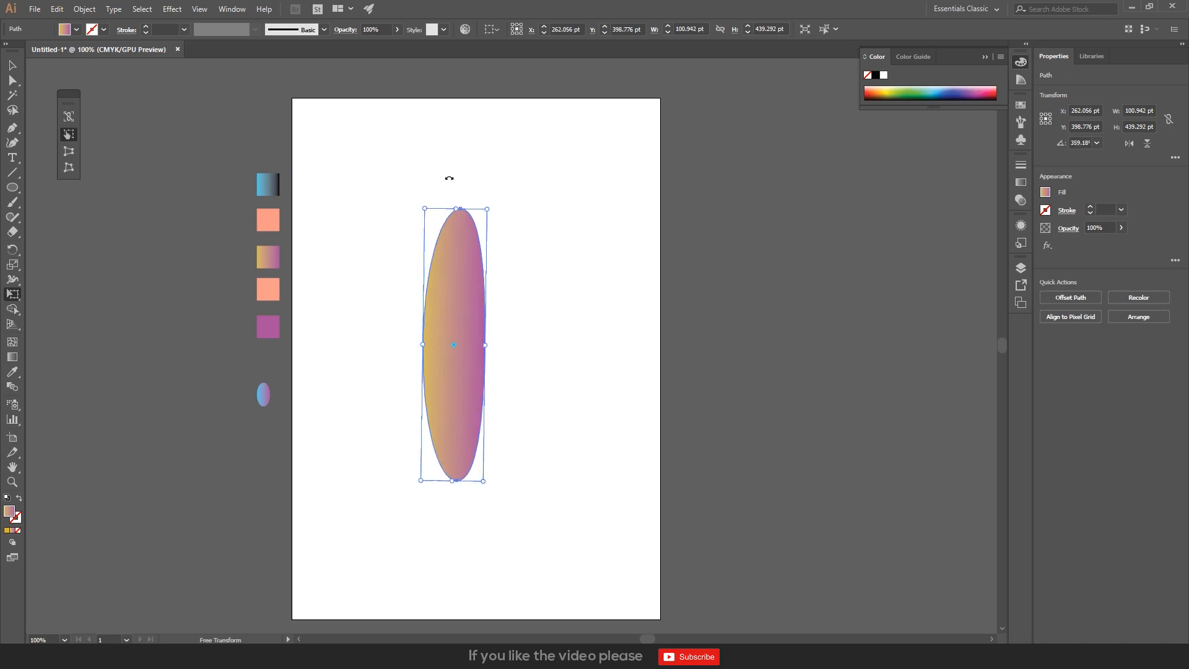
{"action": "key", "text": "v"}
{"action": "left_click", "coordinate": [516, 161]}
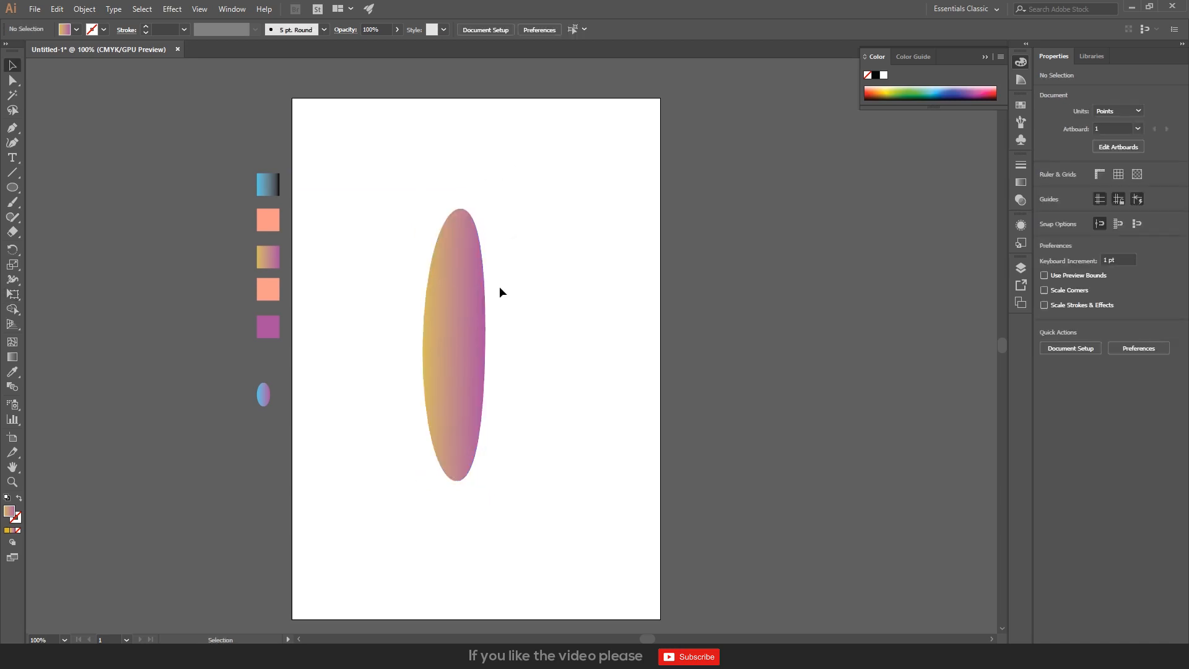
- Replace the ellipse's gradient fill with the flat salmon sampled from the fourth colour swatch square
{"action": "left_click", "coordinate": [467, 324]}
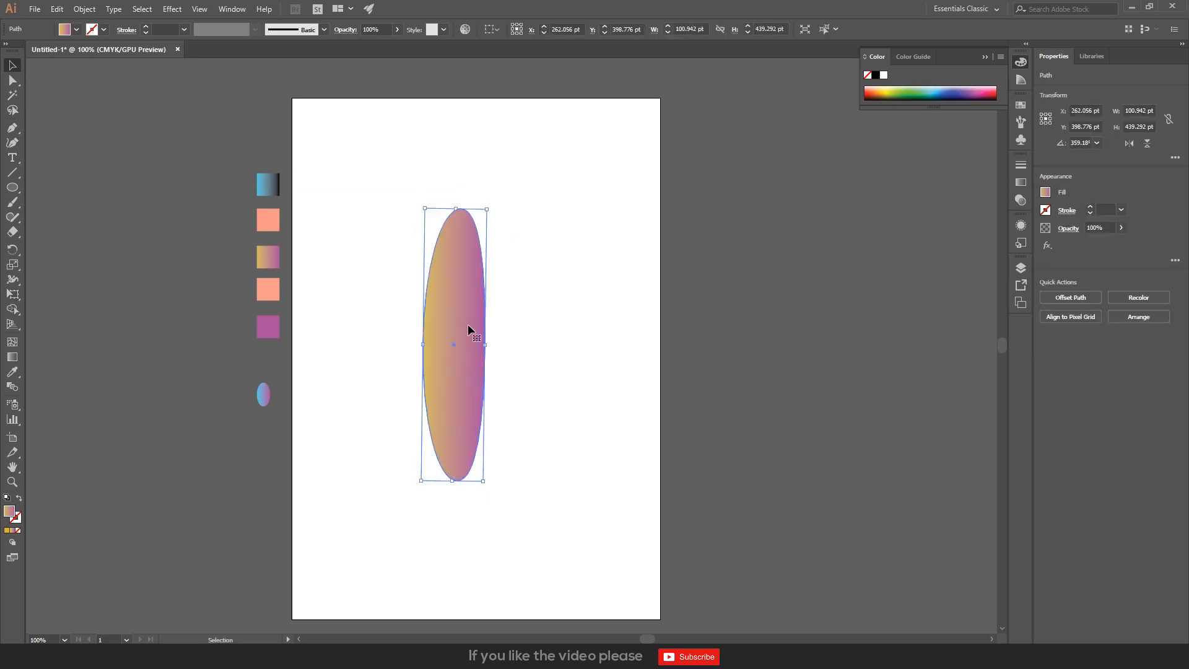
{"action": "key", "text": "i"}
{"action": "left_click", "coordinate": [272, 290]}
{"action": "key", "text": "v"}
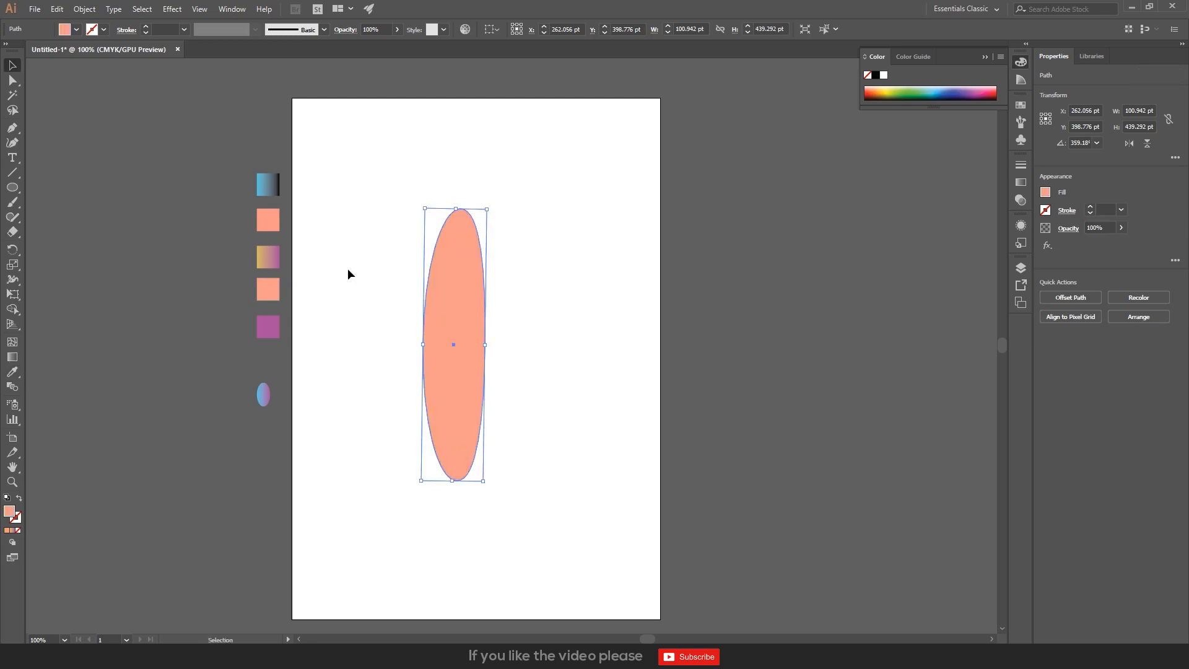
{"action": "left_click", "coordinate": [348, 270]}
{"action": "scroll", "coordinate": [440, 372], "scroll_direction": "up", "scroll_amount": 1}
{"action": "left_click_drag", "start_coordinate": [455, 245], "coordinate": [478, 275]}
{"action": "left_click", "coordinate": [477, 274]}
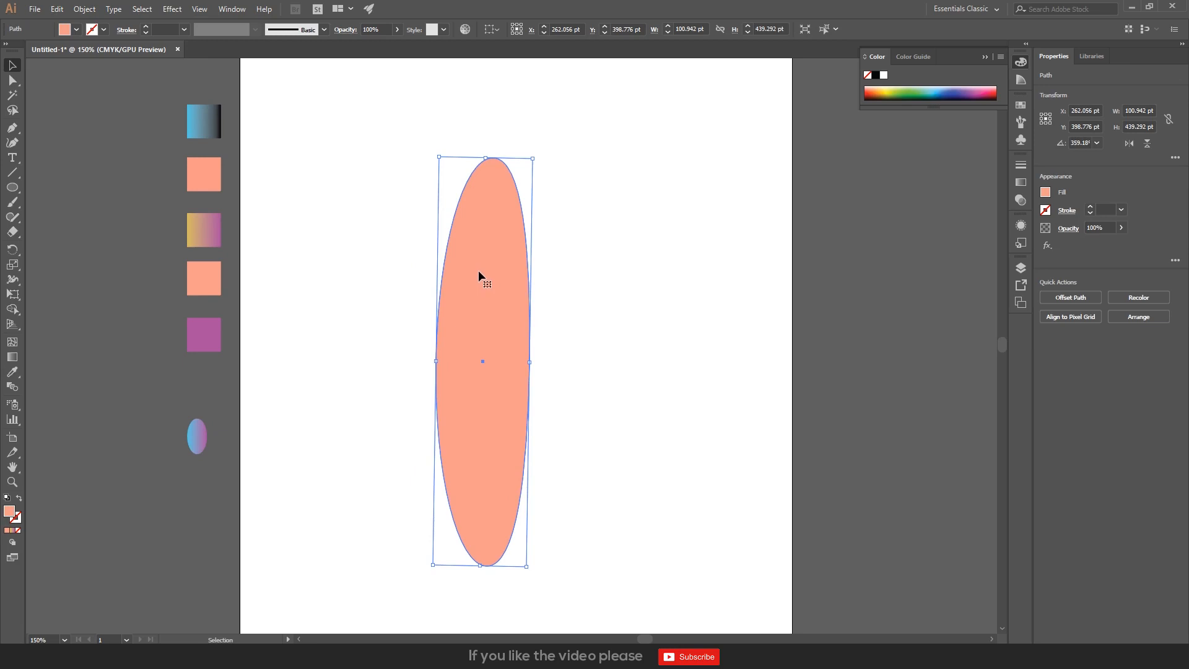
{"action": "left_click", "coordinate": [354, 275]}
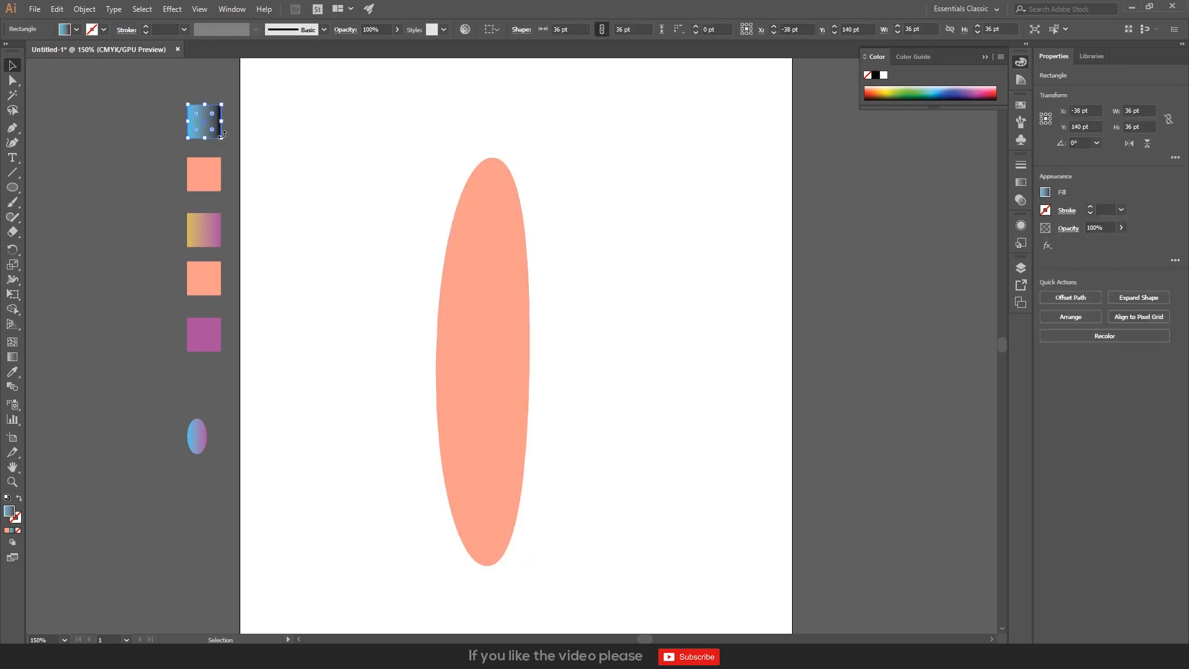
- Change the blue-to-black gradient swatch square to a solid bright blue fill
{"action": "left_click", "coordinate": [7, 530]}
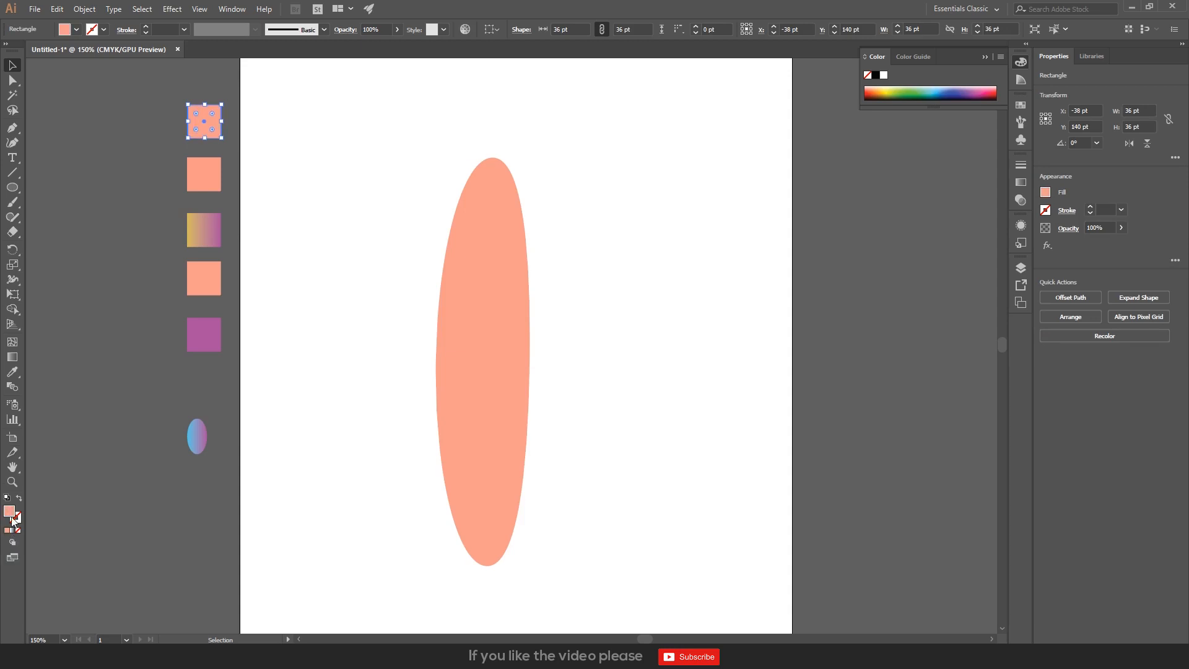
{"action": "double_click", "coordinate": [10, 513]}
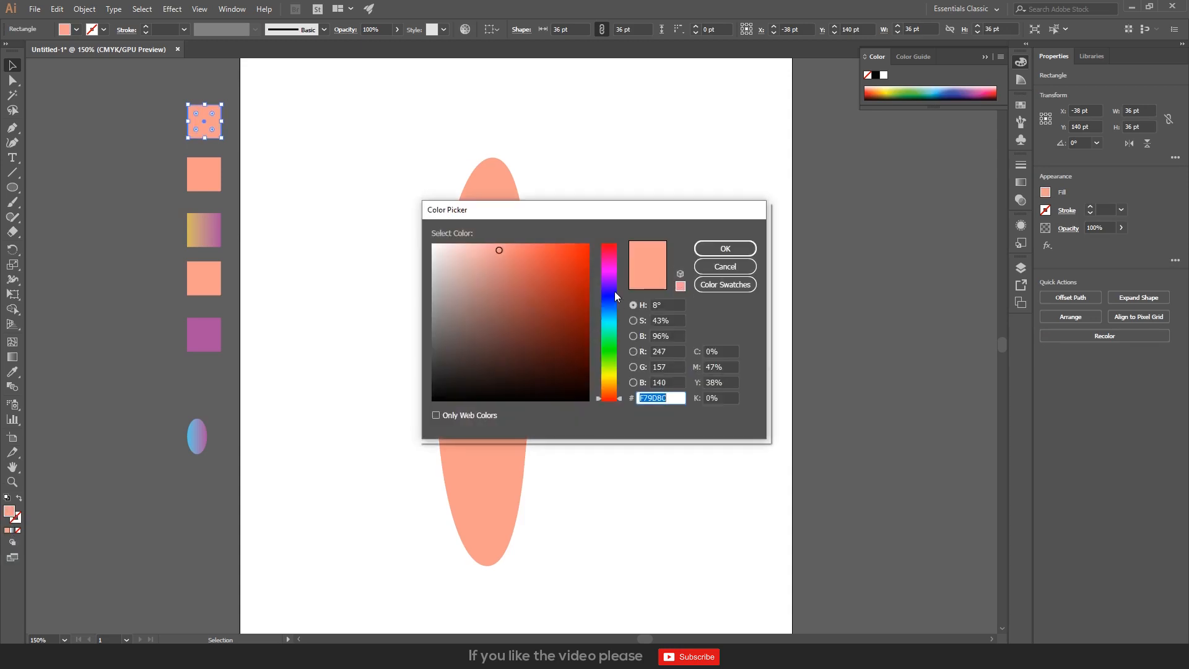
{"action": "left_click", "coordinate": [610, 314]}
{"action": "left_click", "coordinate": [615, 314]}
{"action": "left_click", "coordinate": [588, 248]}
{"action": "left_click", "coordinate": [738, 250]}
{"action": "left_click", "coordinate": [321, 301]}
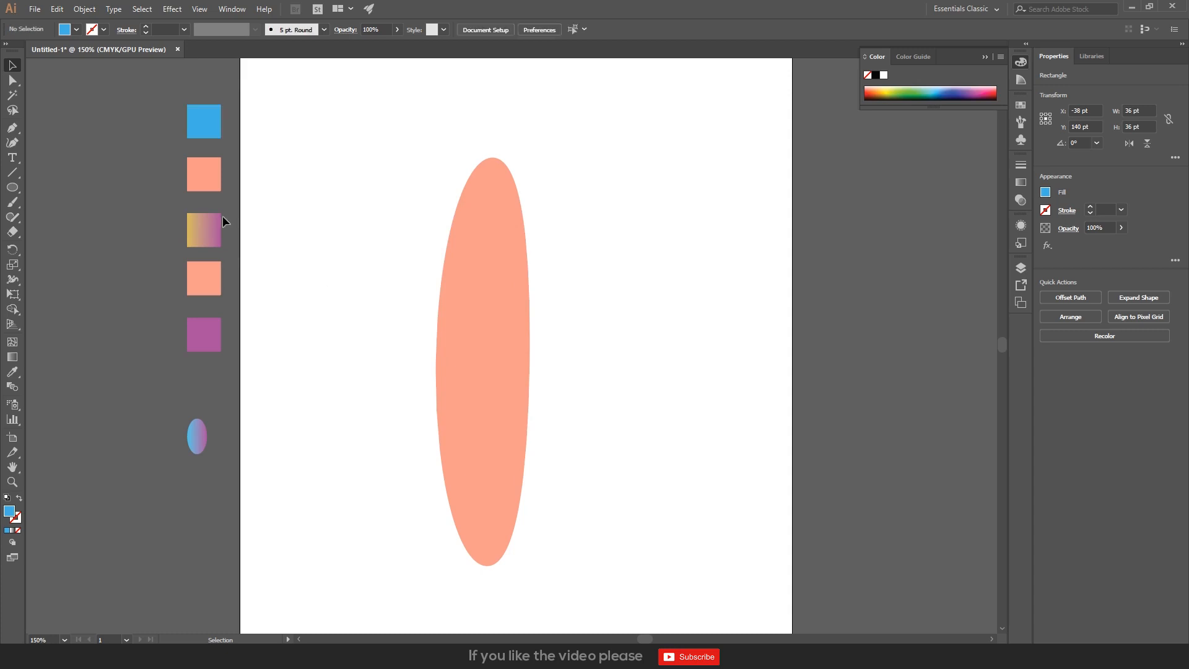
- Change the yellow-to-purple gradient swatch square to a solid orange fill, #FFB600
{"action": "left_click", "coordinate": [206, 227]}
{"action": "key", "text": "i"}
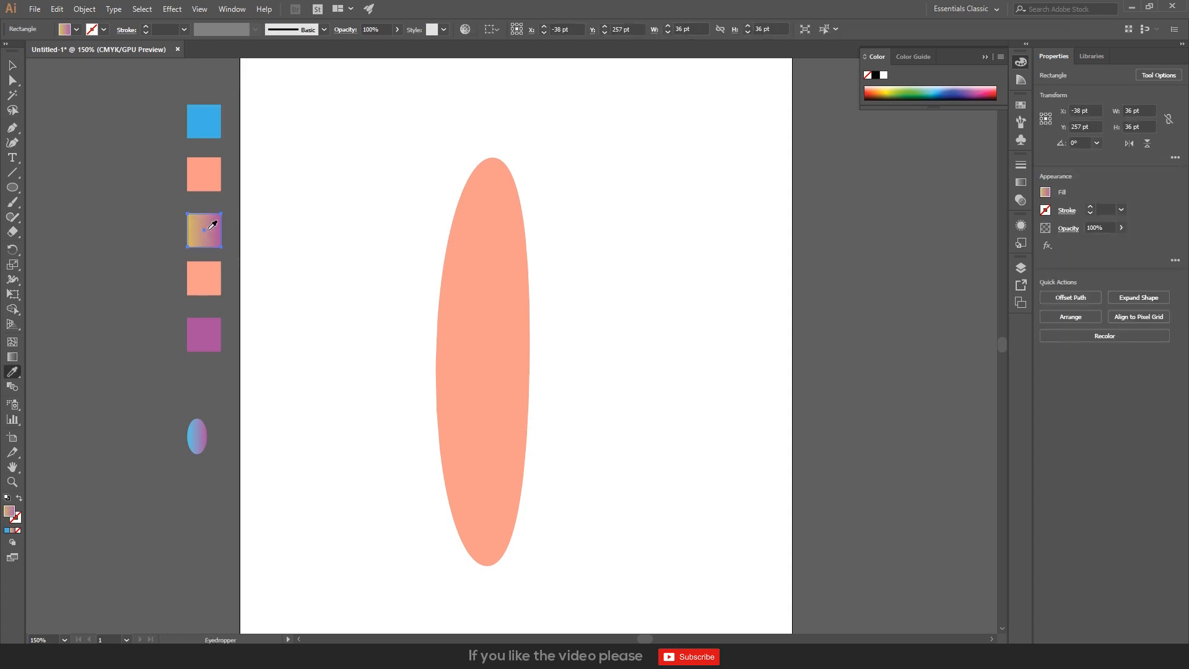
{"action": "left_click", "coordinate": [213, 280]}
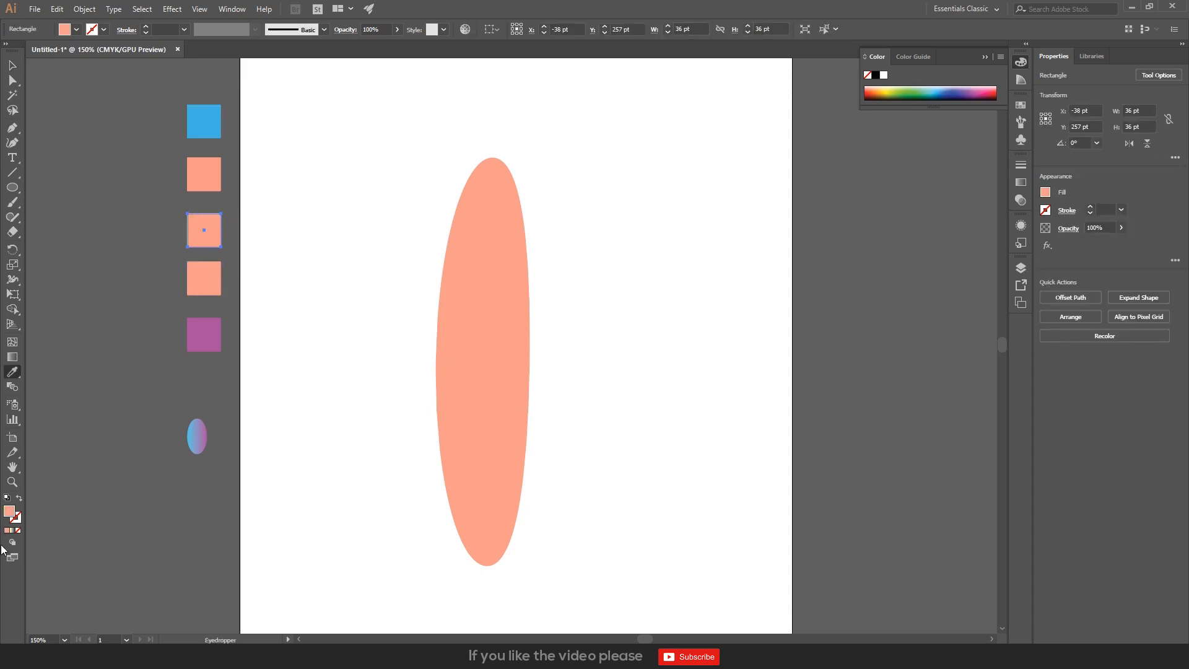
{"action": "double_click", "coordinate": [10, 511]}
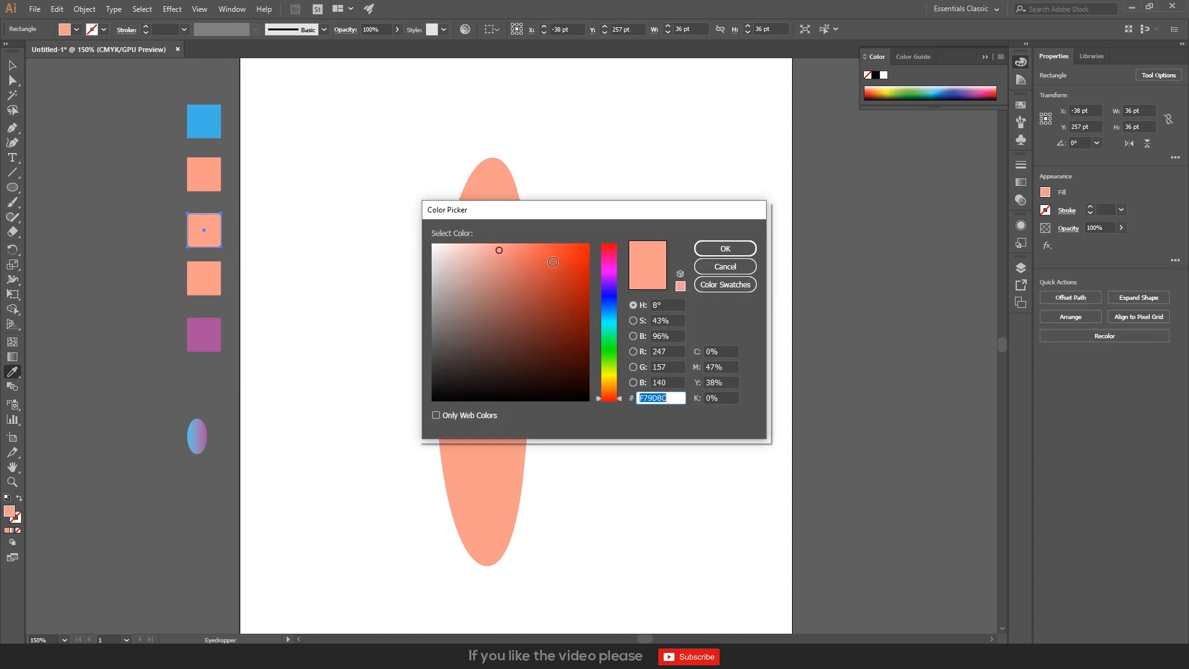
{"action": "left_click", "coordinate": [609, 381]}
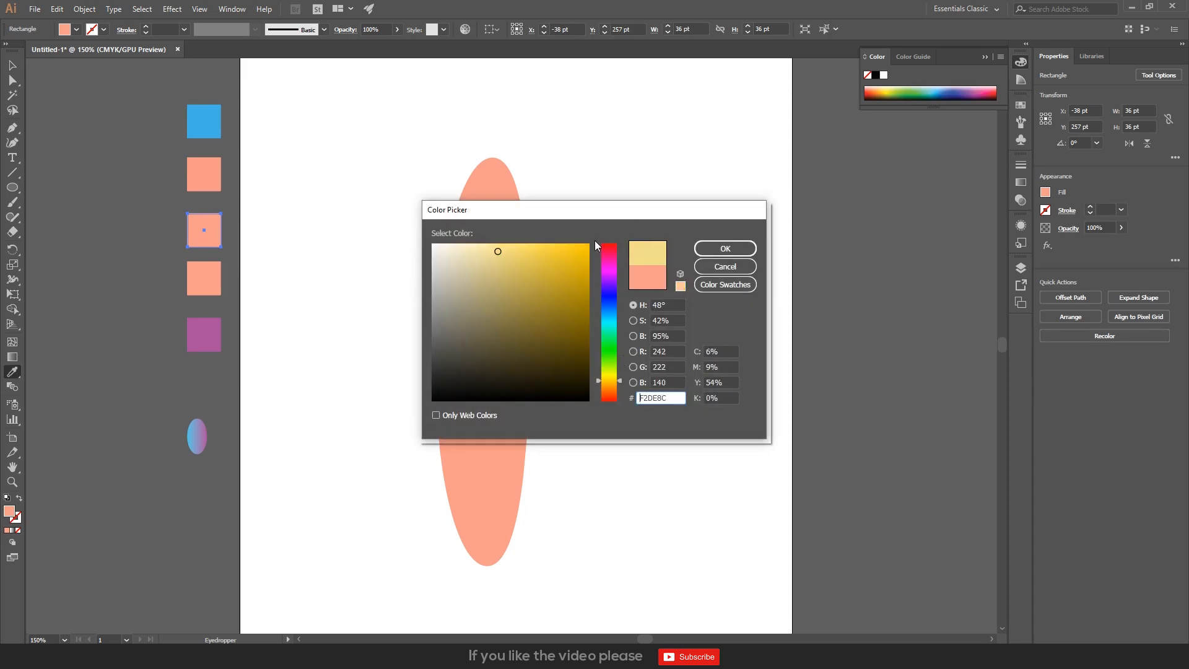
{"action": "left_click", "coordinate": [588, 245]}
{"action": "left_click", "coordinate": [607, 381]}
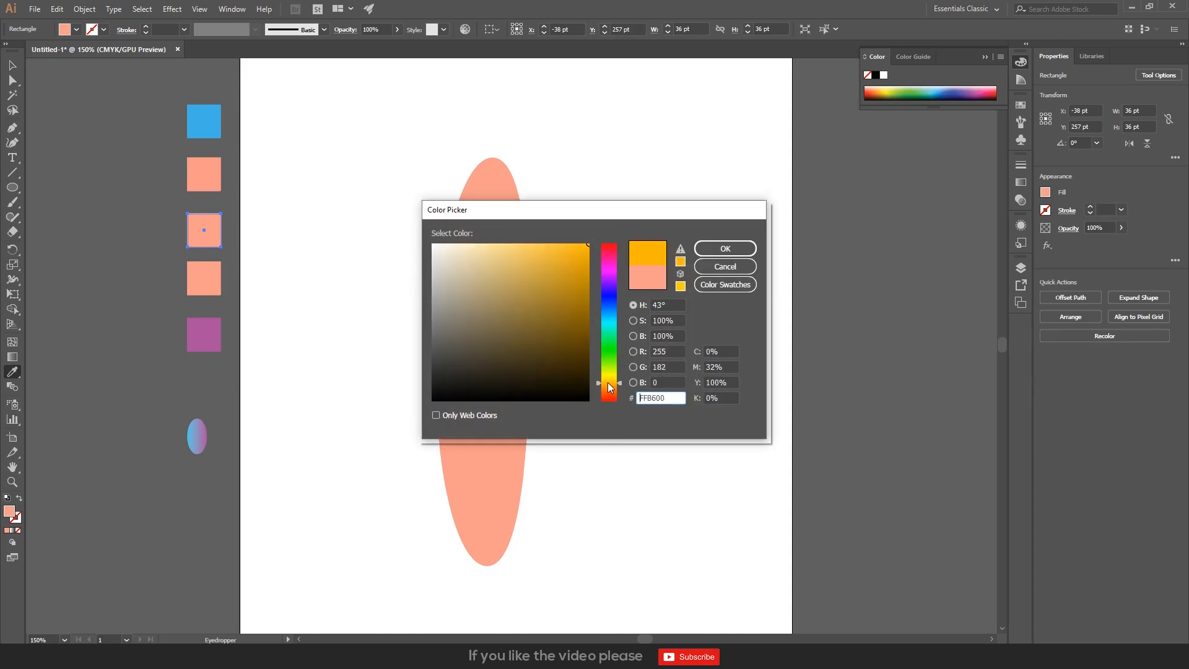
{"action": "left_click", "coordinate": [748, 248]}
{"action": "left_click", "coordinate": [747, 247]}
{"action": "key", "text": "ctrl+z"}
{"action": "key", "text": "v"}
{"action": "left_click", "coordinate": [284, 264]}
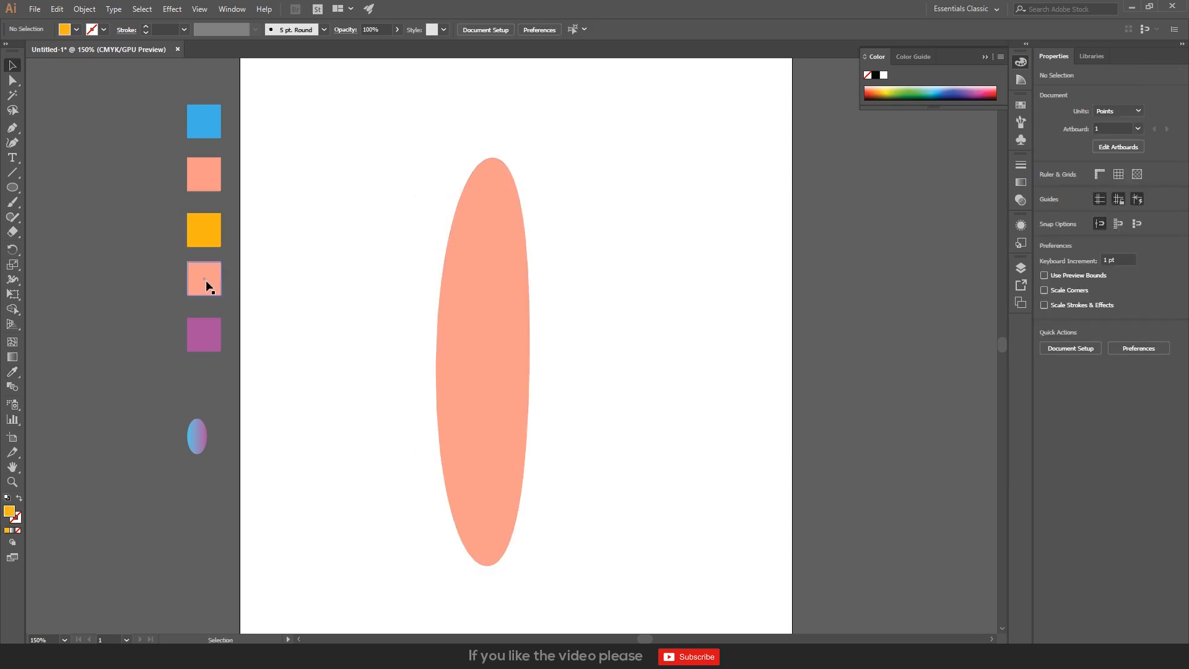
- Move the salmon ellipse straight up by about 11 pt
{"action": "left_click", "coordinate": [206, 281]}
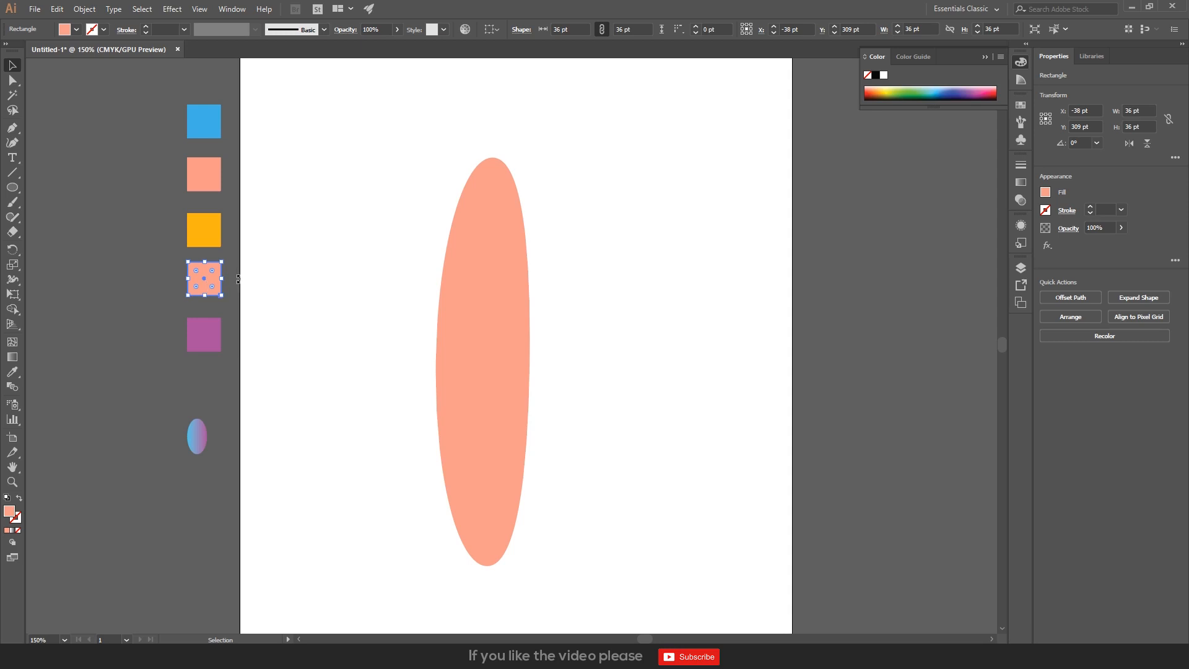
{"action": "left_click", "coordinate": [150, 495]}
{"action": "left_click", "coordinate": [486, 335]}
{"action": "left_click_drag", "start_coordinate": [499, 368], "coordinate": [499, 357]}
{"action": "left_click", "coordinate": [586, 337]}
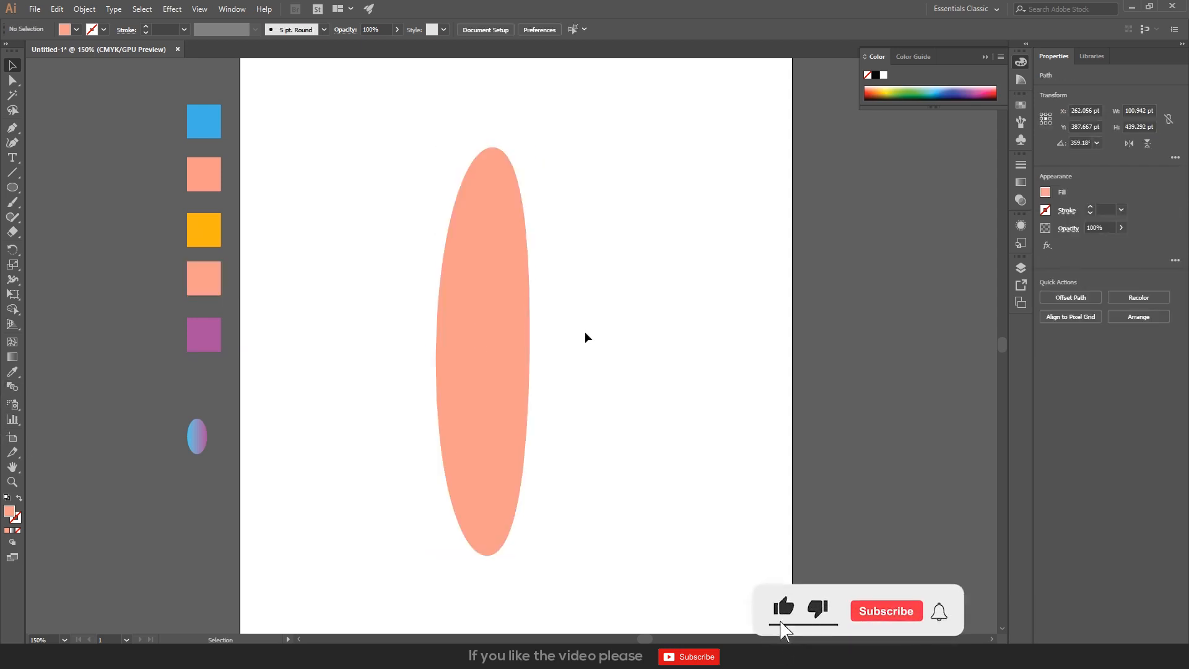
- Rotate the salmon ellipse slightly with Free Transform
{"action": "left_click", "coordinate": [504, 276]}
{"action": "key", "text": "e"}
{"action": "left_click_drag", "start_coordinate": [540, 139], "coordinate": [539, 130]}
{"action": "key", "text": "v"}
{"action": "left_click", "coordinate": [601, 249]}
- Pull the ellipse's right side slightly inward with Direct Selection and shift the whole shape down a little
{"action": "key", "text": "a"}
{"action": "left_click_drag", "start_coordinate": [565, 340], "coordinate": [525, 351]}
{"action": "left_click", "coordinate": [580, 331]}
{"action": "key", "text": "v"}
{"action": "key", "text": "ctrl+minus"}
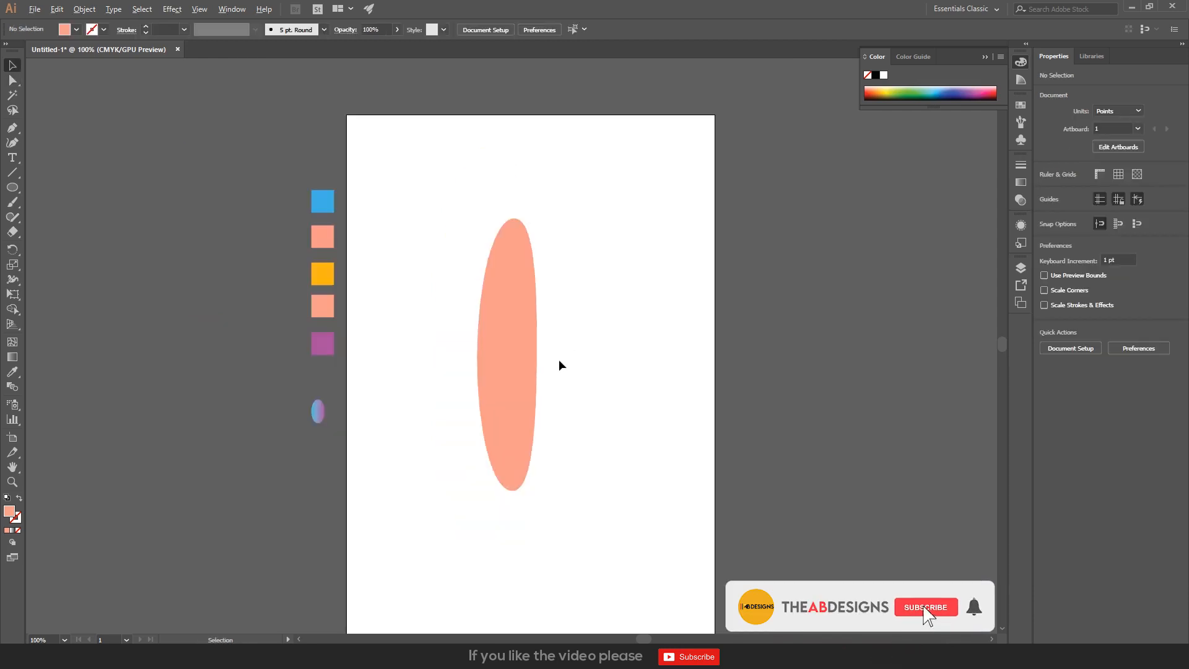
{"action": "left_click", "coordinate": [506, 327]}
{"action": "left_click", "coordinate": [611, 333]}
- Try to bulge the ellipse's left side outward by moving its left anchor point and upper handle
{"action": "key", "text": "a"}
{"action": "left_click_drag", "start_coordinate": [443, 355], "coordinate": [469, 362]}
{"action": "key", "text": "ctrl+z"}
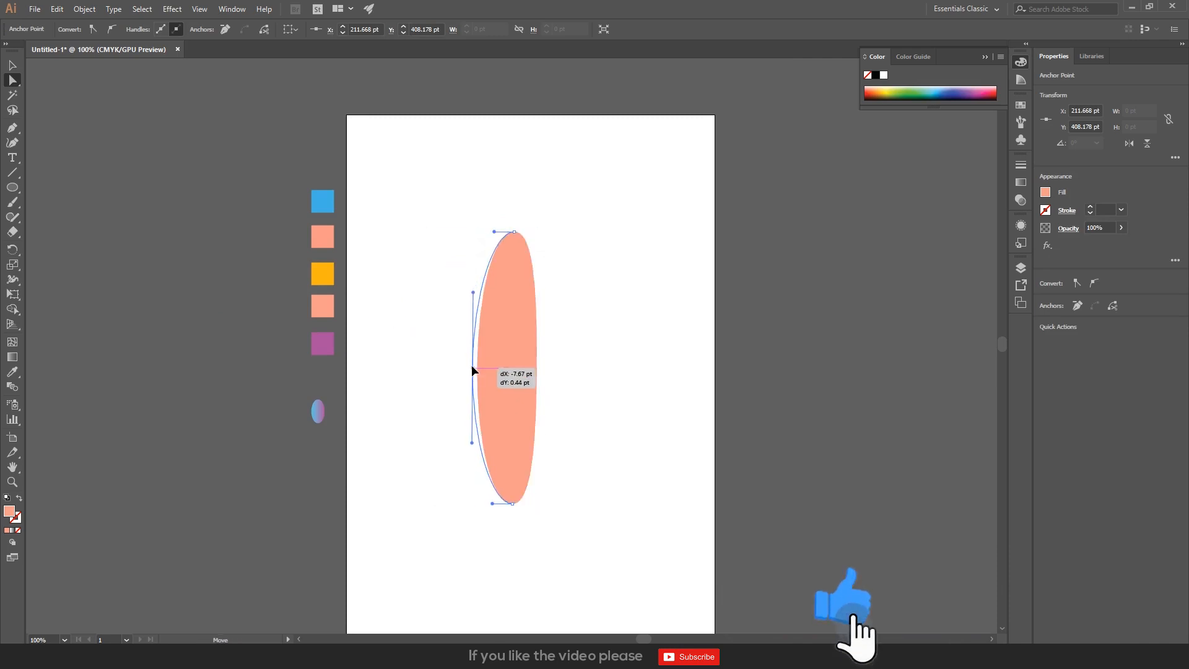
{"action": "left_click_drag", "start_coordinate": [477, 292], "coordinate": [449, 290]}
{"action": "left_click", "coordinate": [671, 273]}
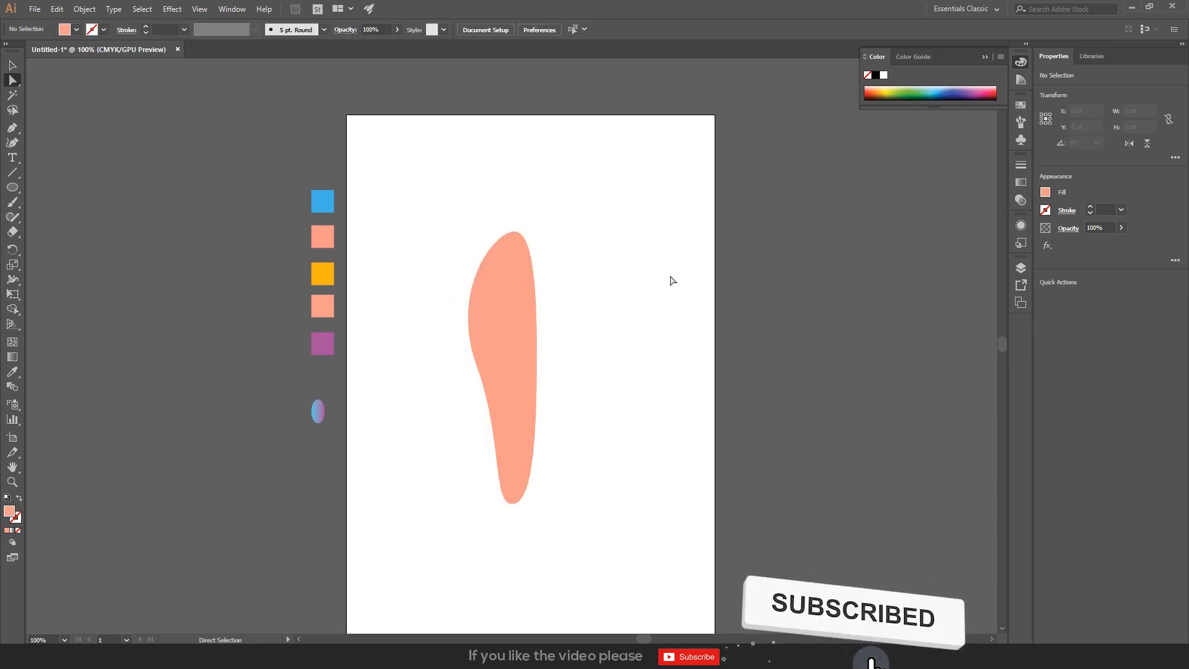
{"action": "key", "text": "v"}
{"action": "key", "text": "ctrl+z"}
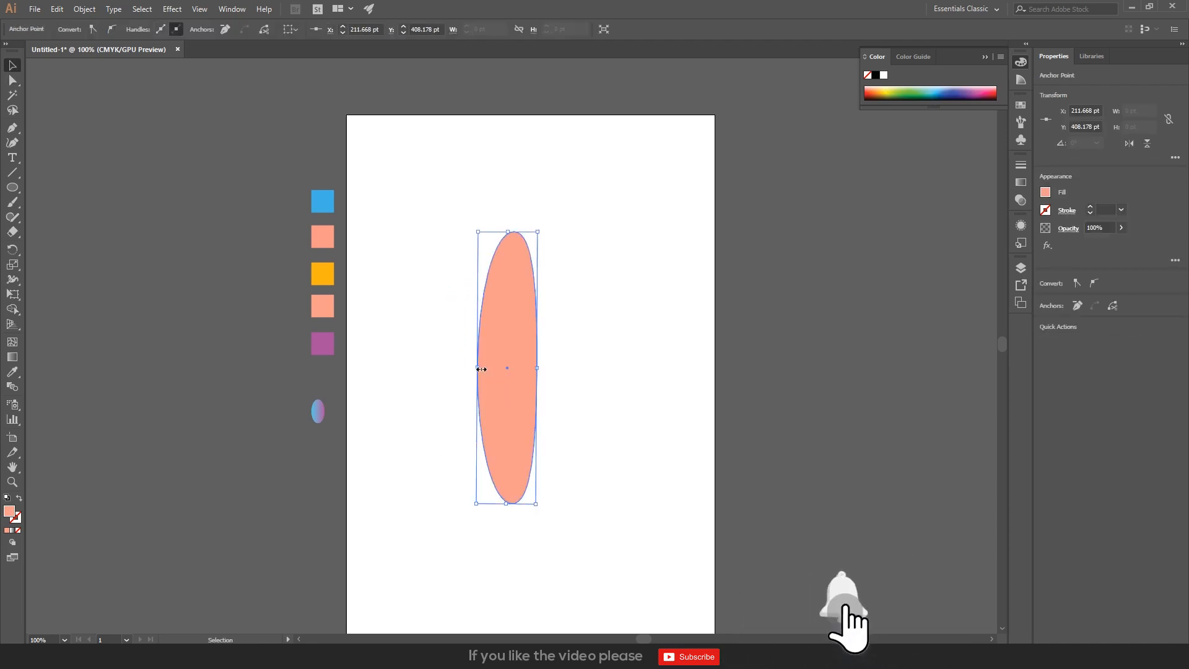
- Reshape the ellipse with Direct Selection to about 104 pt wide and shift it slightly right and down
{"action": "left_click", "coordinate": [473, 374]}
{"action": "key", "text": "a"}
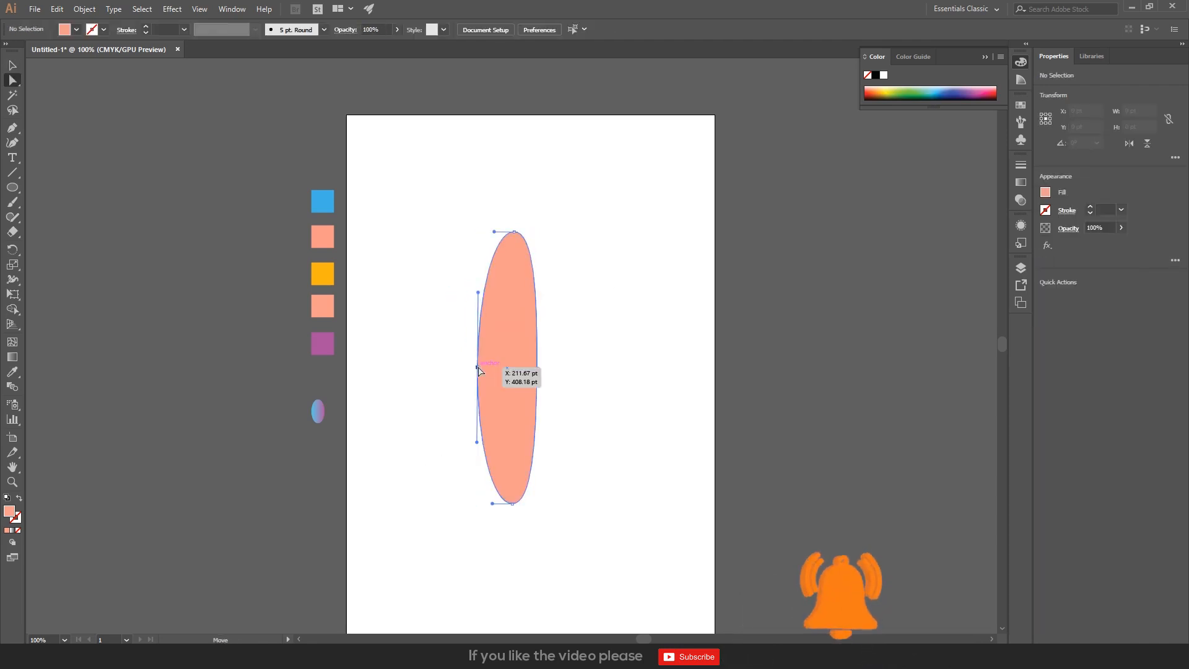
{"action": "left_click", "coordinate": [483, 373]}
{"action": "key", "text": "v"}
{"action": "key", "text": "a"}
{"action": "left_click", "coordinate": [509, 369]}
{"action": "left_click", "coordinate": [435, 350]}
{"action": "left_click_drag", "start_coordinate": [428, 346], "coordinate": [539, 381]}
{"action": "key", "text": "v"}
{"action": "left_click", "coordinate": [607, 313]}
{"action": "left_click", "coordinate": [626, 336]}
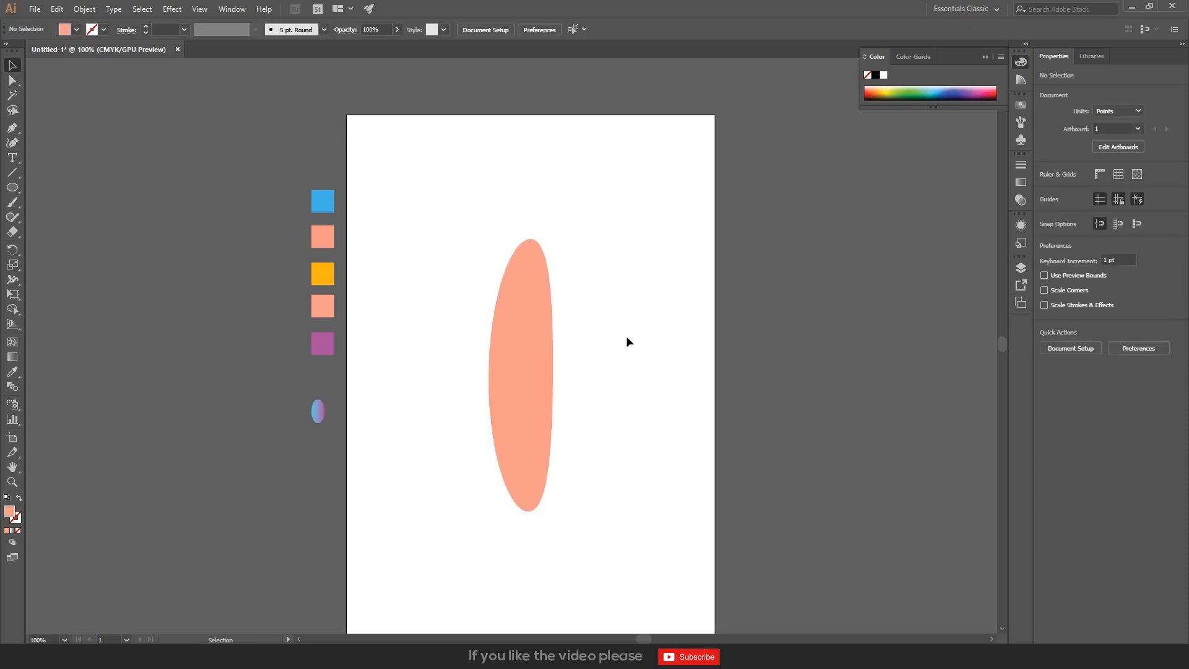
- Turn the ellipse into a gradient mesh with a vertical mesh line running from its top anchor point
{"action": "left_click", "coordinate": [516, 349]}
{"action": "left_click", "coordinate": [12, 342]}
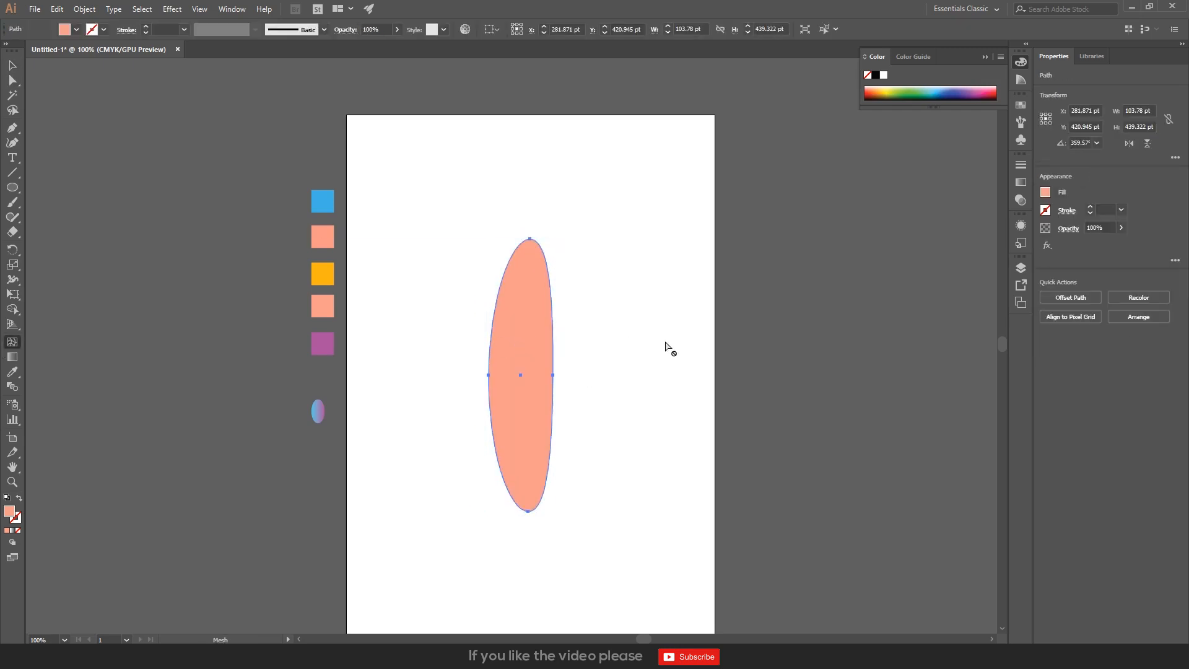
{"action": "left_click", "coordinate": [531, 240]}
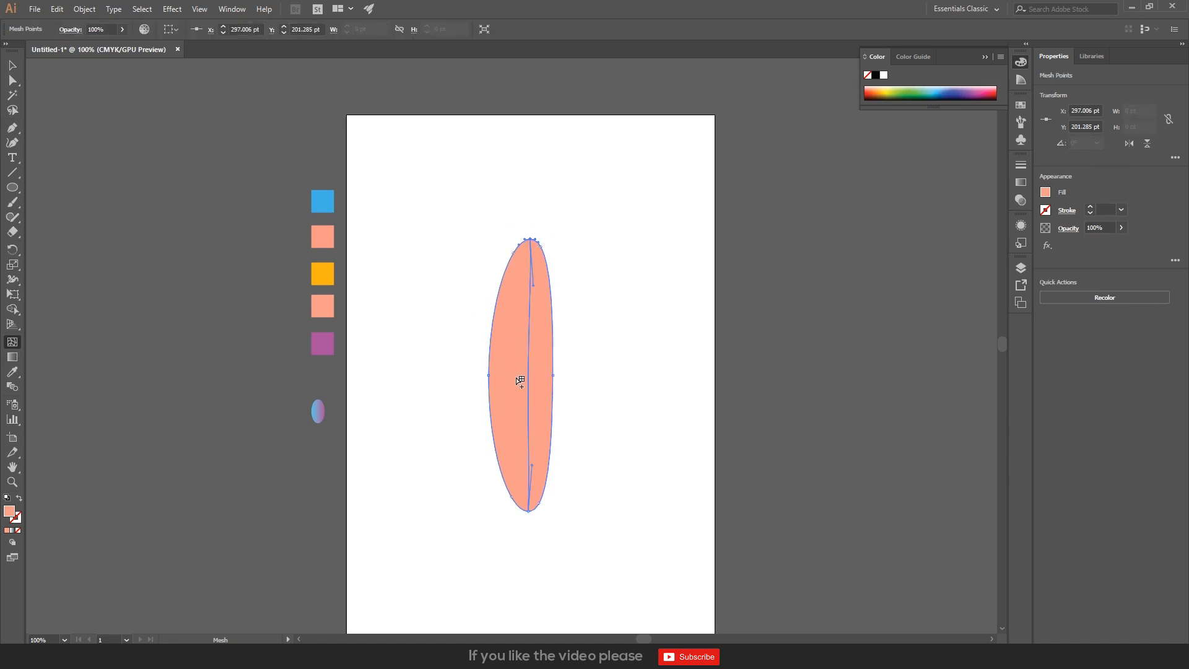
{"action": "left_click", "coordinate": [506, 283]}
{"action": "key", "text": "ctrl+z"}
{"action": "left_click", "coordinate": [507, 365]}
{"action": "key", "text": "ctrl+z"}
- Add a horizontal mesh line across the ellipse's middle and a vertical line on each side of the centre line
{"action": "left_click", "coordinate": [507, 374]}
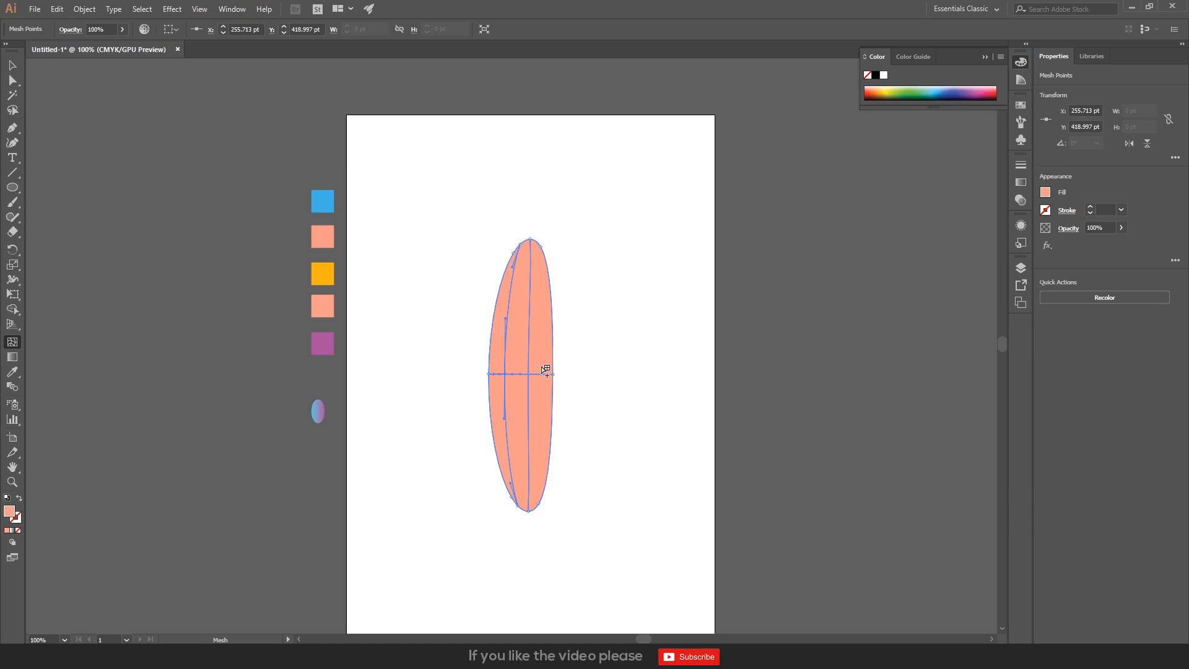
{"action": "left_click", "coordinate": [540, 374]}
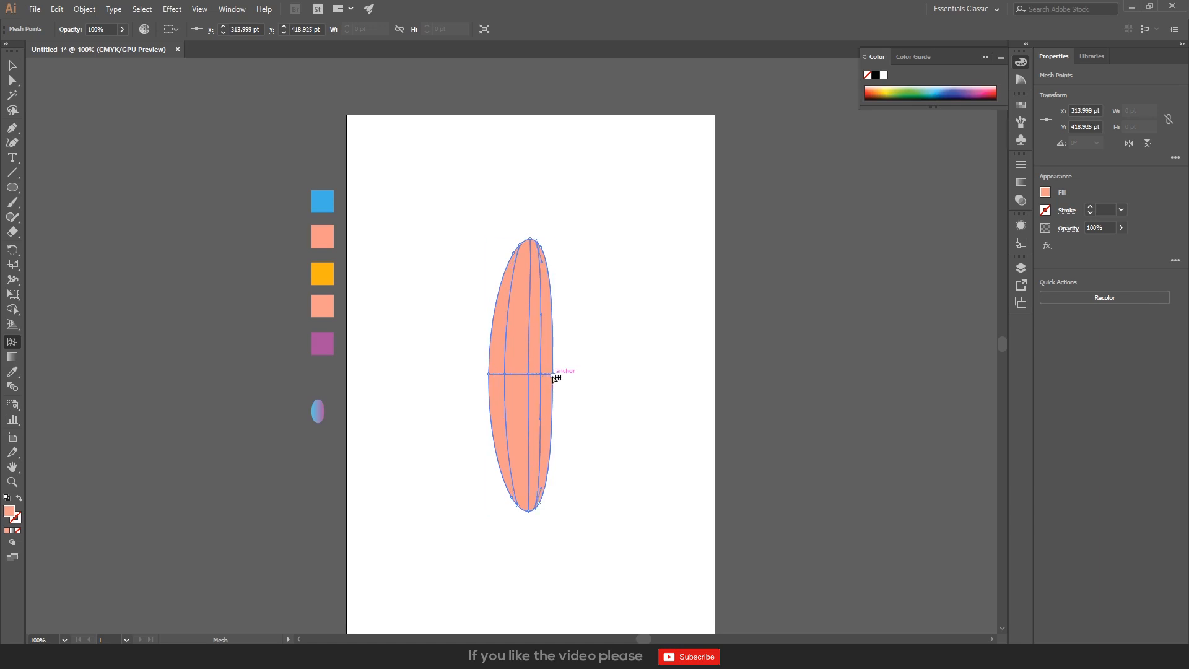
{"action": "key", "text": "a"}
{"action": "left_click", "coordinate": [590, 345]}
- Color the middle-row mesh point right of the centre line purple from the swatch, and select the centre mesh point for sampling
{"action": "scroll", "coordinate": [535, 373], "scroll_direction": "up", "scroll_amount": 2}
{"action": "left_click", "coordinate": [547, 376]}
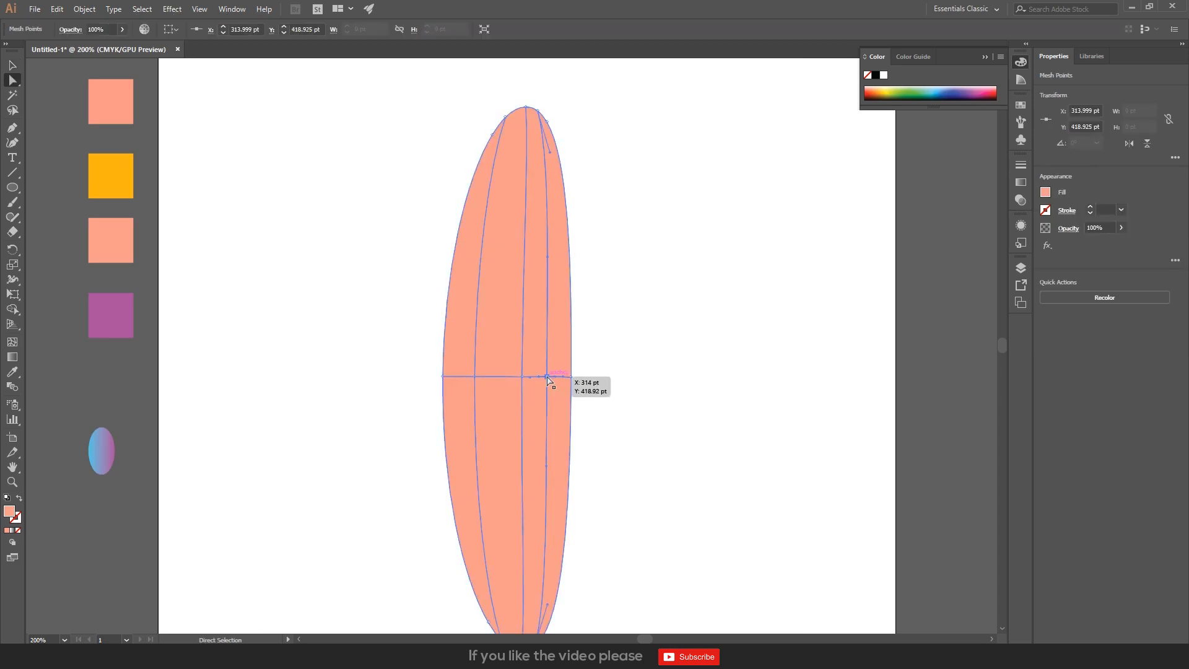
{"action": "key", "text": "i"}
{"action": "left_click", "coordinate": [123, 316]}
{"action": "key", "text": "a"}
{"action": "left_click", "coordinate": [637, 332]}
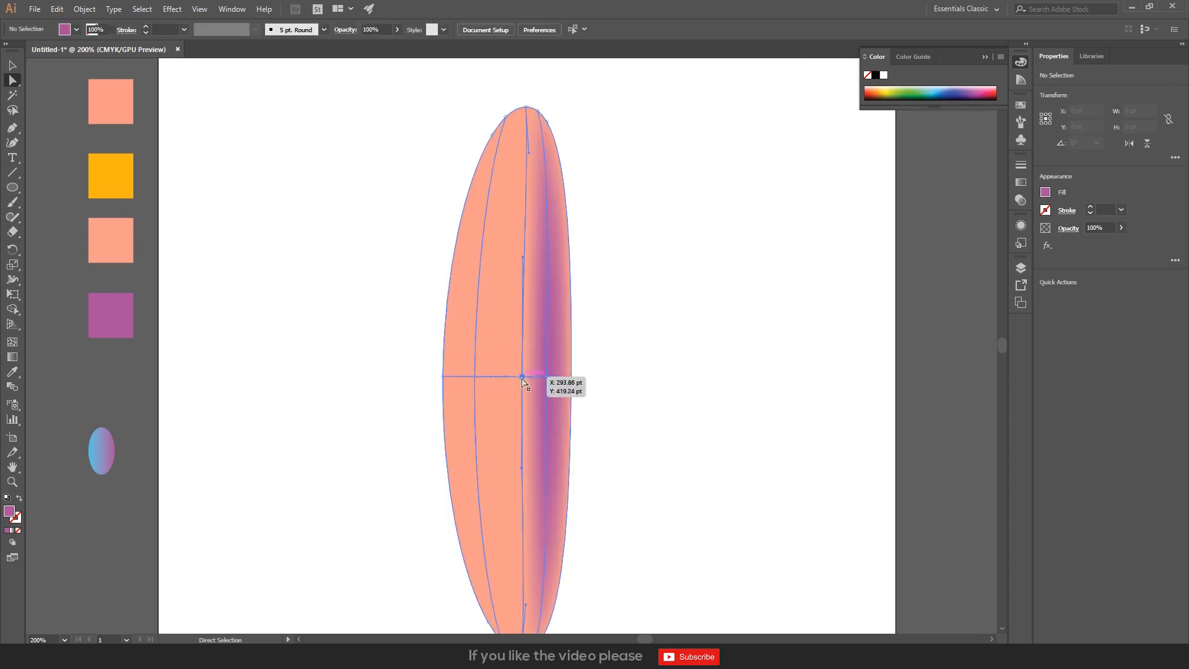
{"action": "left_click", "coordinate": [522, 378]}
{"action": "key", "text": "i"}
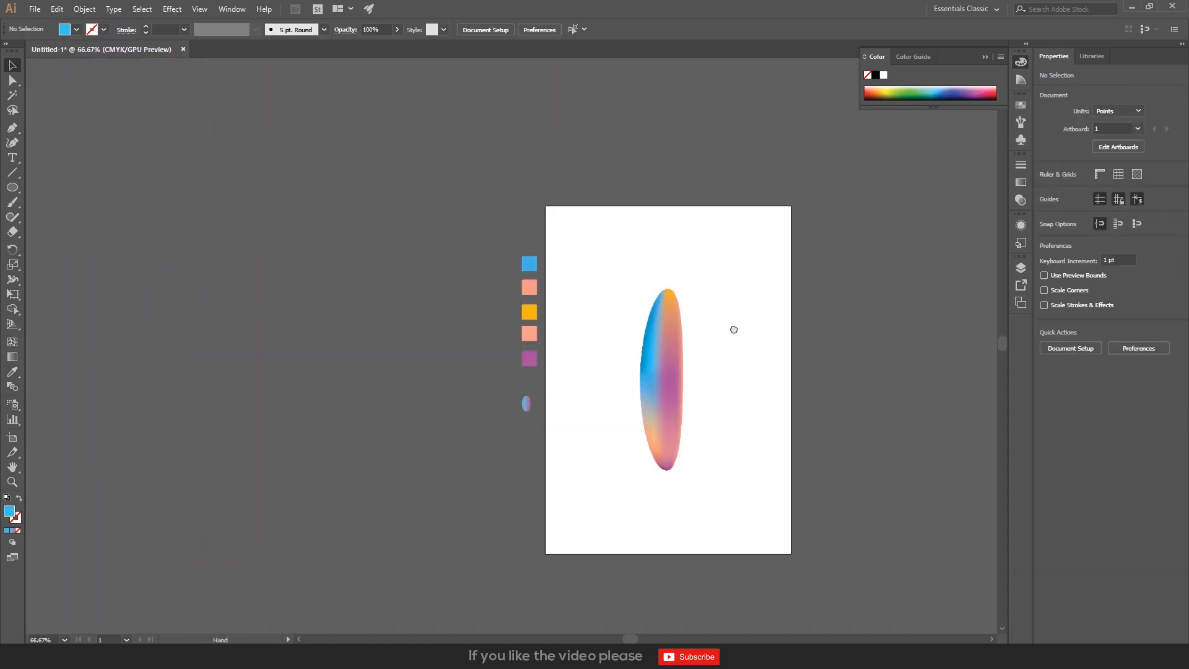
- Copy the multicoloured mesh ellipse into the Photoshop document as a vector smart object and position it over the white rectangle
{"action": "left_click_drag", "start_coordinate": [733, 329], "coordinate": [660, 298]}
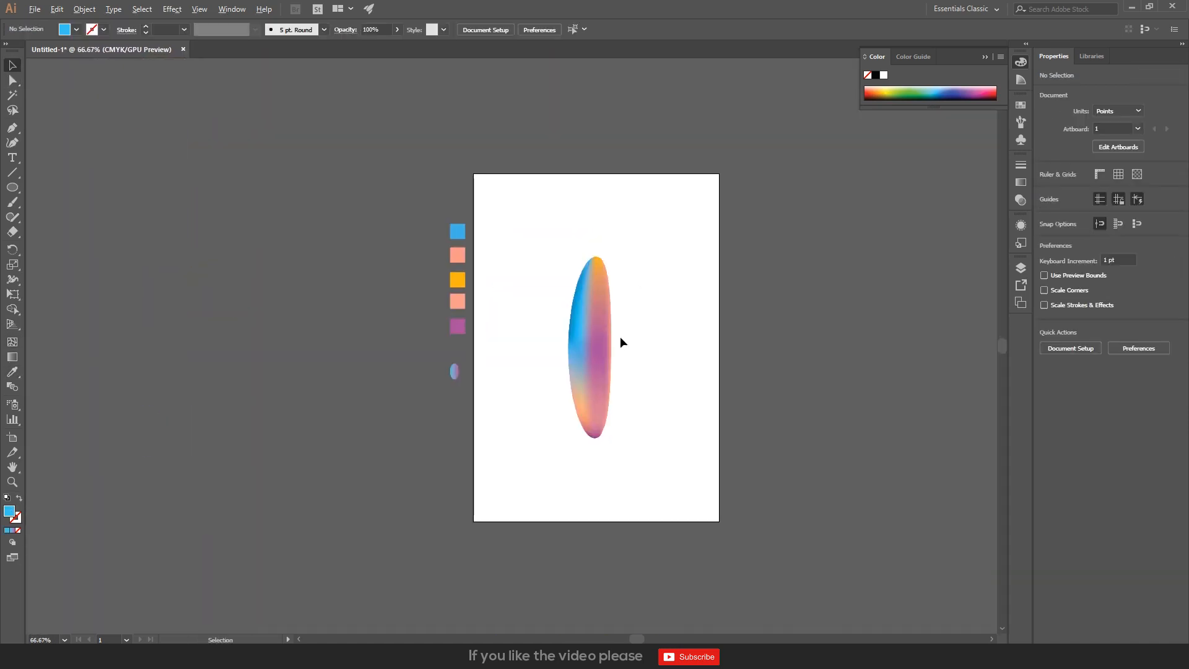
{"action": "scroll", "coordinate": [619, 336], "scroll_direction": "up", "scroll_amount": 2}
{"action": "left_click", "coordinate": [561, 338]}
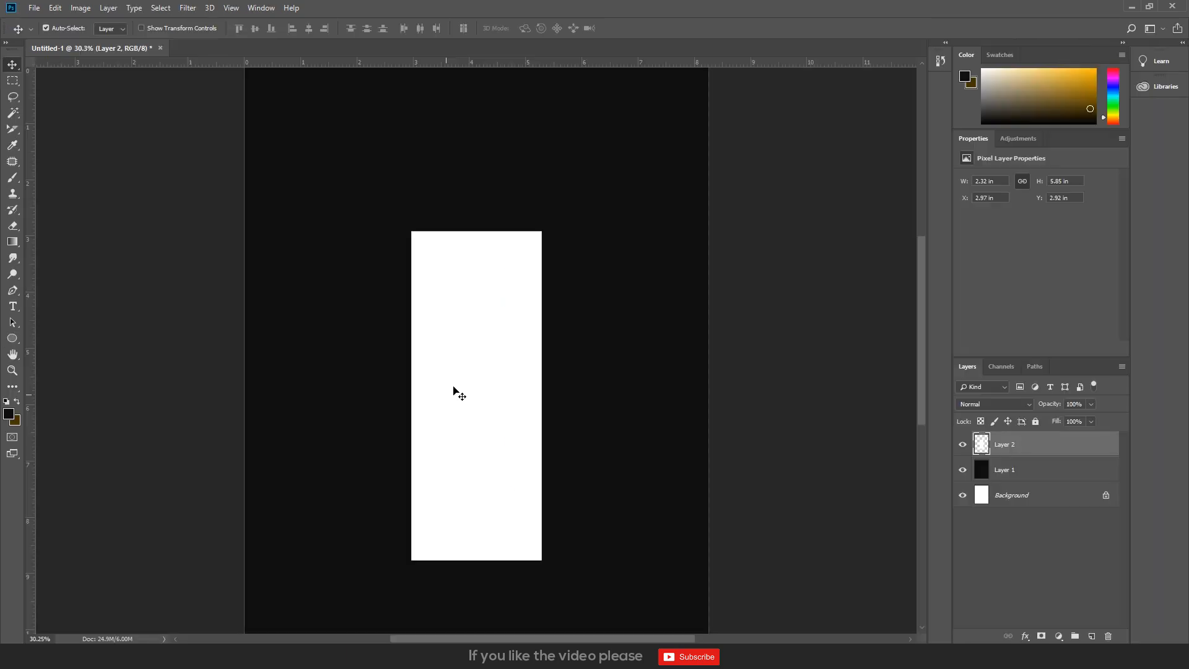
{"action": "key", "text": "ctrl+v"}
{"action": "left_click_drag", "start_coordinate": [451, 377], "coordinate": [463, 373]}
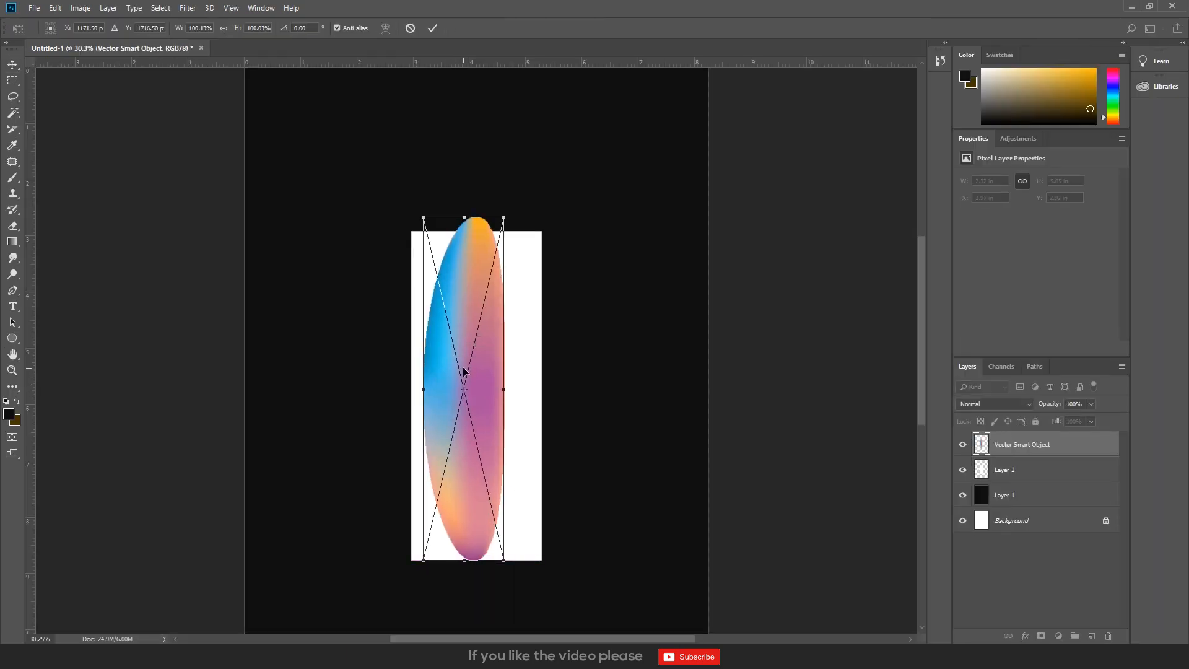
{"action": "key", "text": "Return"}
{"action": "key", "text": "ctrl+minus"}
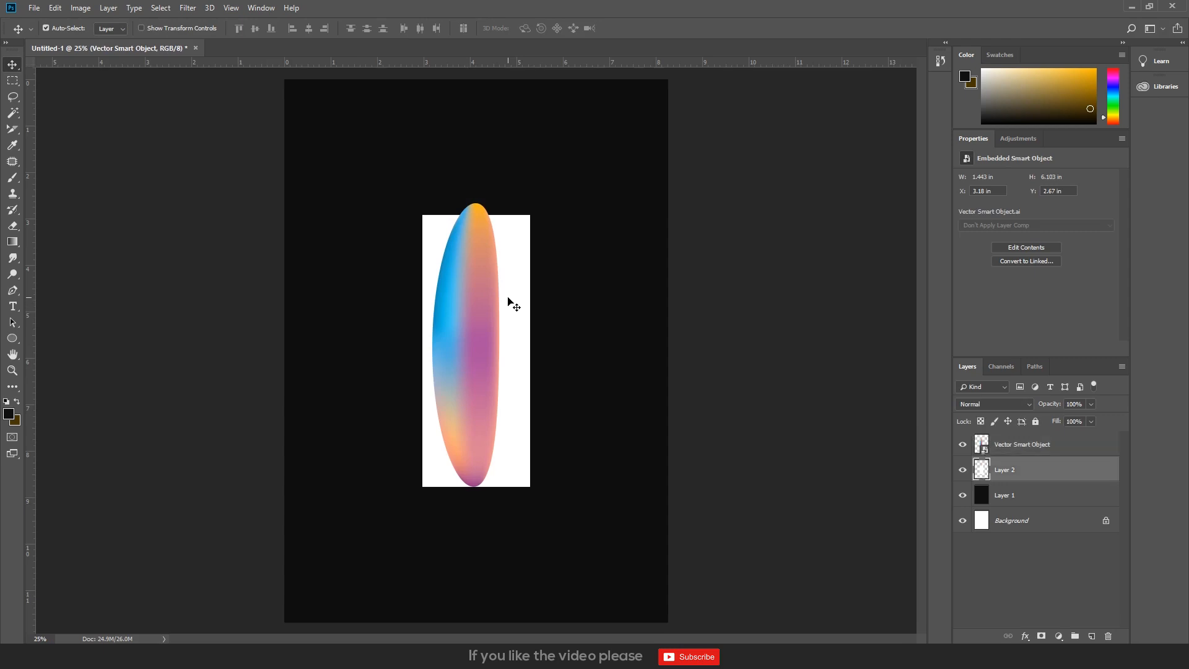
- Delete the white rectangle layer behind the ellipse and select the ellipse's smart object layer
{"action": "left_click", "coordinate": [508, 299]}
{"action": "key", "text": "Delete"}
{"action": "left_click", "coordinate": [465, 301]}
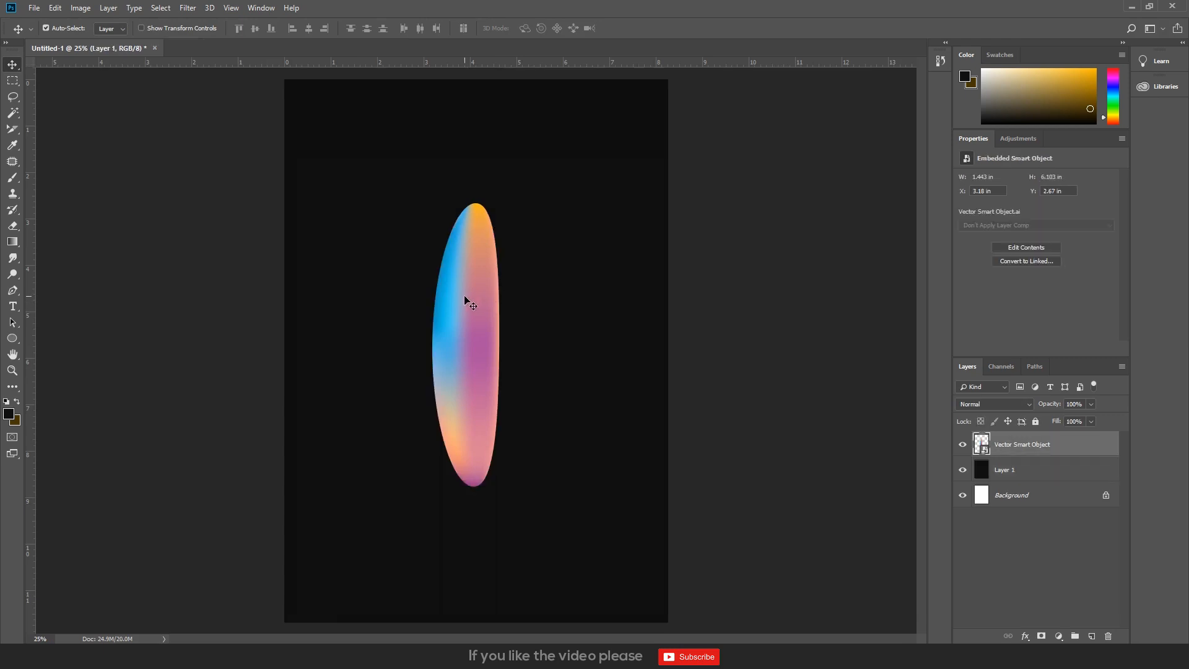
- Clip a Hue/Saturation adjustment to the ellipse with saturation at +38, trying a hue shift and undoing it
{"action": "left_click", "coordinate": [1057, 638]}
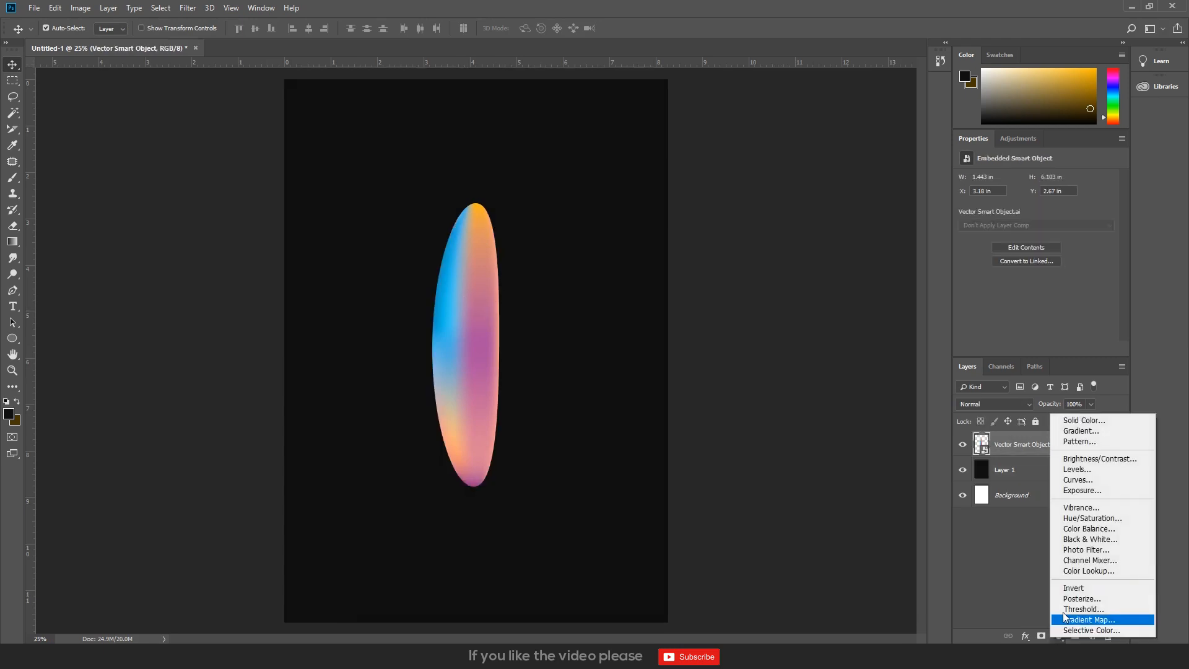
{"action": "left_click", "coordinate": [1076, 520]}
{"action": "left_click", "coordinate": [1035, 348]}
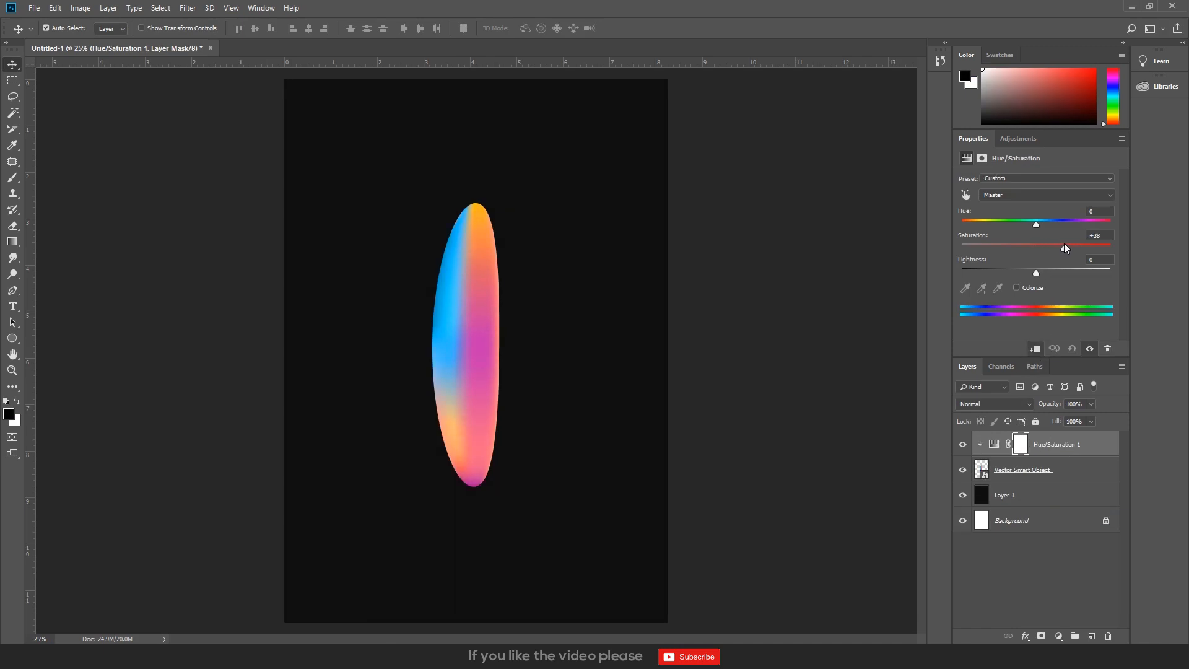
{"action": "left_click_drag", "start_coordinate": [1051, 221], "coordinate": [1020, 221]}
{"action": "key", "text": "ctrl+z"}
- Turn on the CMYK proof colors preview and select the Hue/Saturation adjustment layer
{"action": "left_click", "coordinate": [610, 379]}
{"action": "key", "text": "ctrl"}
{"action": "key", "text": "ctrl+y"}
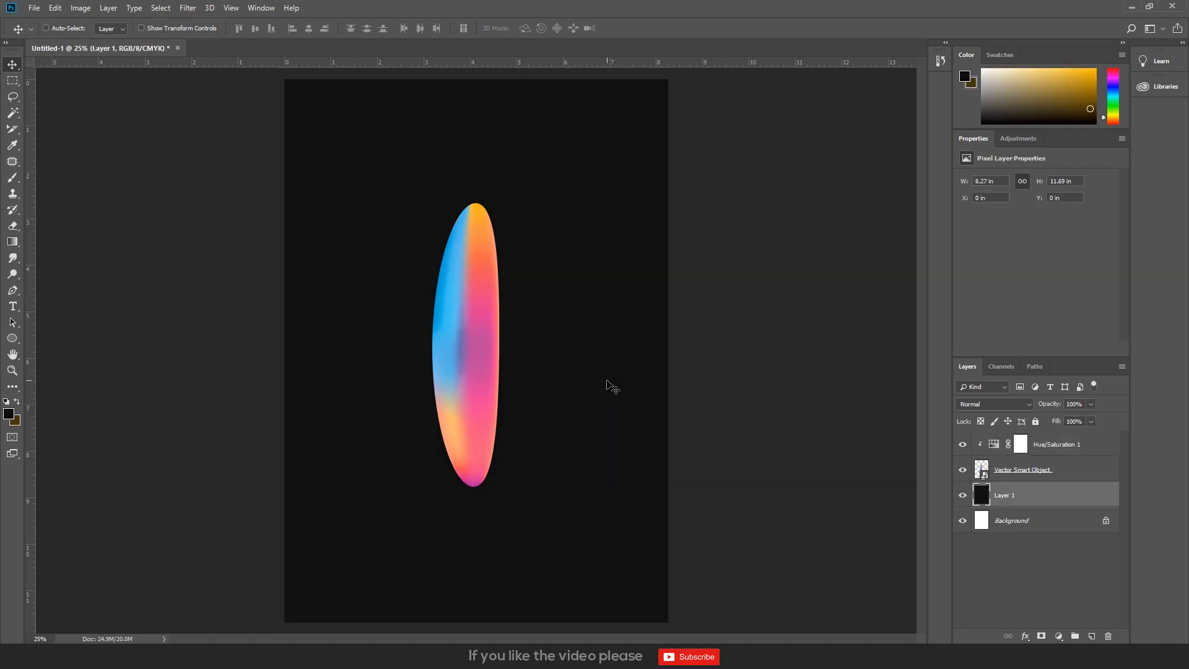
{"action": "key", "text": "alt+bracketright"}
{"action": "key", "text": "alt+bracketright"}
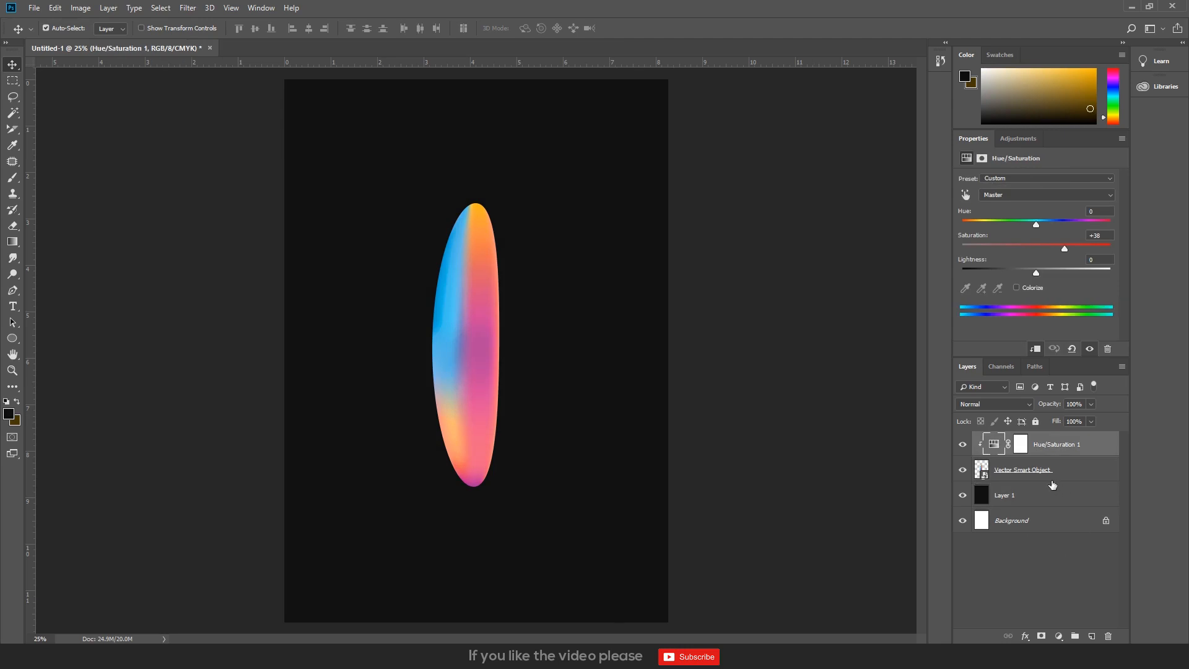
- Scale the dark background layer down to a rectangle of about 3.91 by 6.9 in framing the ellipse
{"action": "left_click", "coordinate": [1051, 481]}
{"action": "left_click", "coordinate": [1037, 495]}
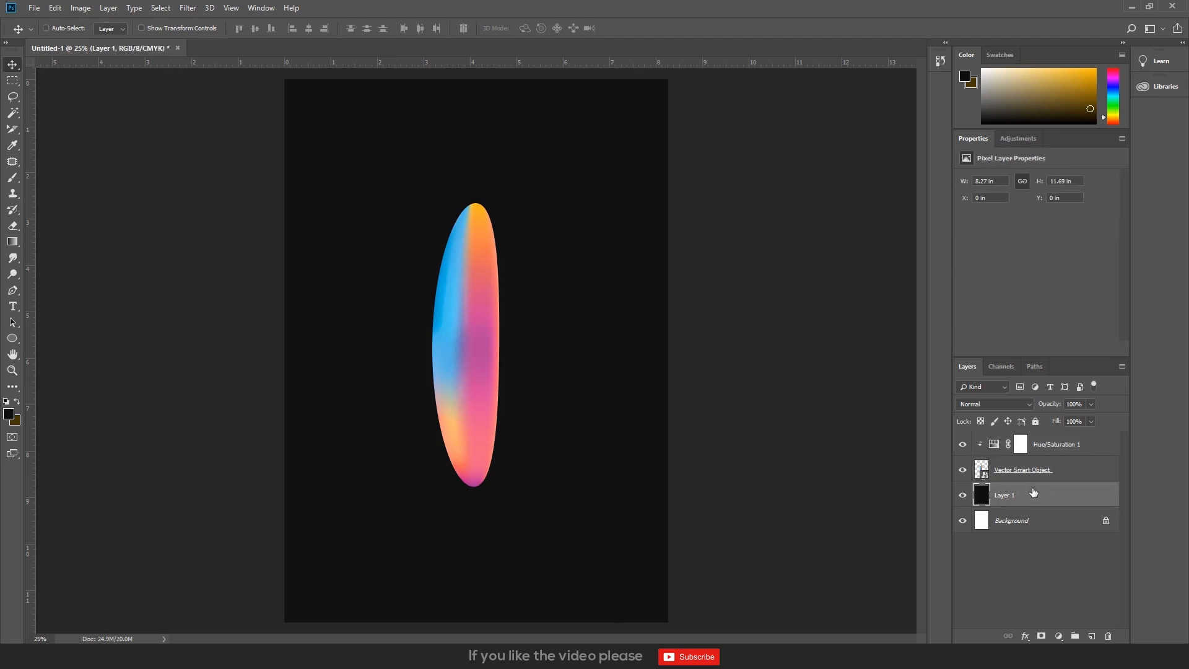
{"action": "key", "text": "ctrl+t"}
{"action": "left_click_drag", "start_coordinate": [668, 80], "coordinate": [608, 205]}
{"action": "key", "text": "Return"}
{"action": "key", "text": "ctrl+t"}
{"action": "left_click_drag", "start_coordinate": [590, 351], "coordinate": [568, 348]}
{"action": "key", "text": "Return"}
- Center the dark rectangle vertically on the whole canvas, and center the ellipse on it both vertically and horizontally
{"action": "key", "text": "ctrl+a"}
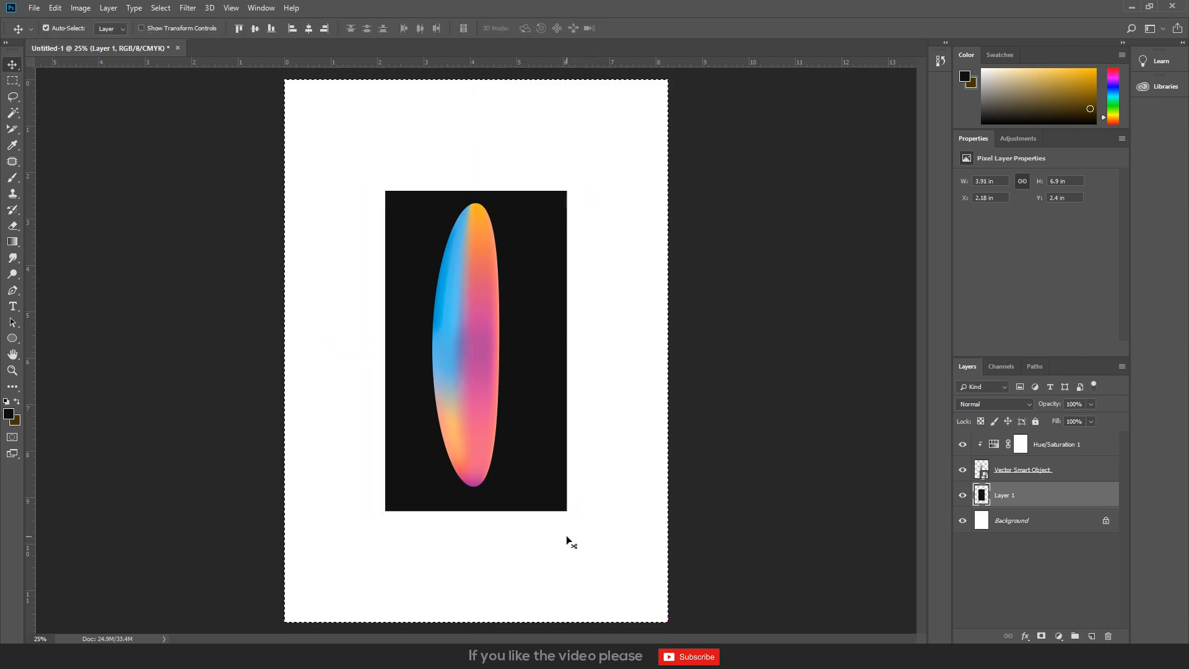
{"action": "left_click", "coordinate": [254, 27]}
{"action": "left_click", "coordinate": [478, 399]}
{"action": "key", "text": "c"}
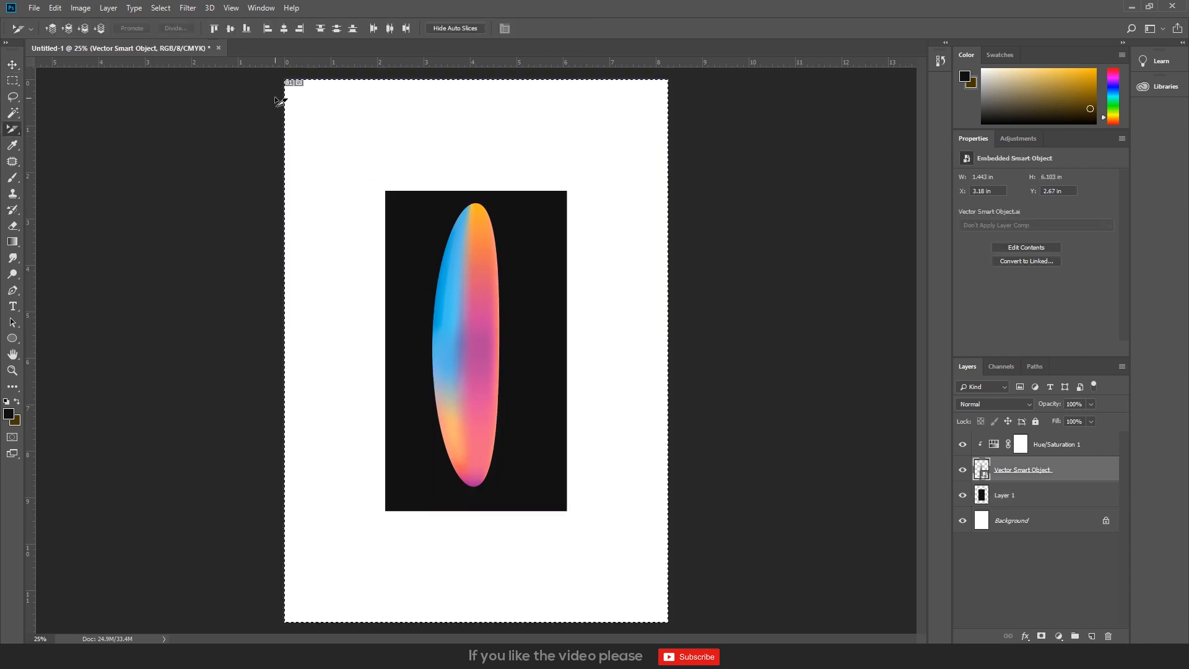
{"action": "key", "text": "v"}
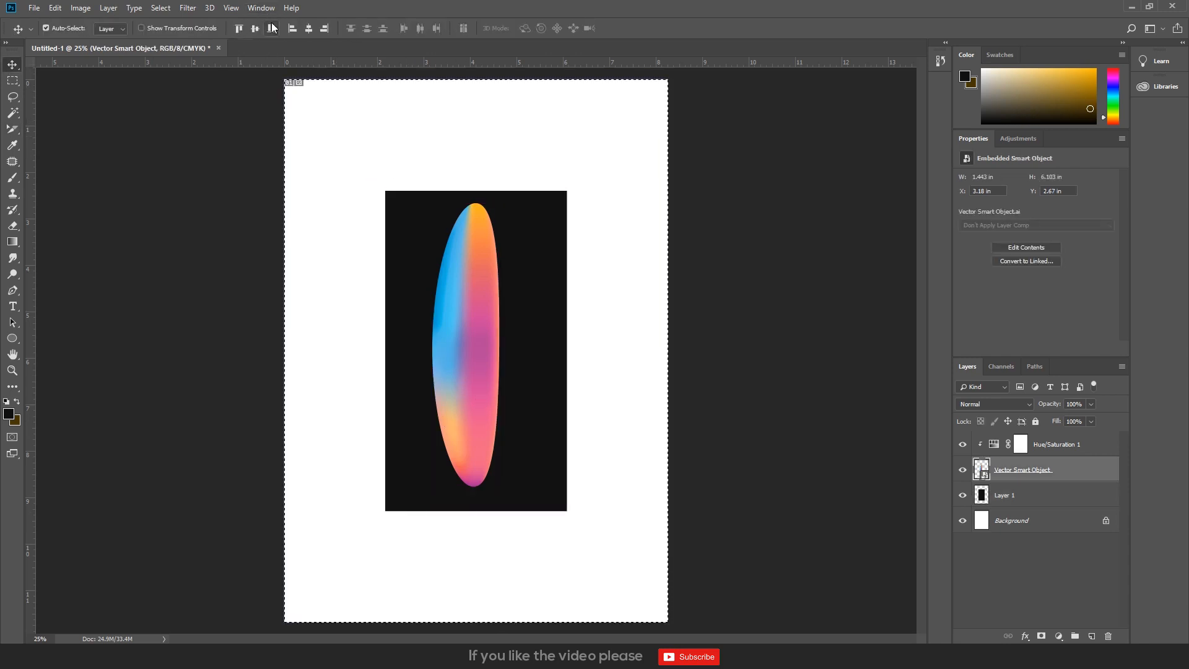
{"action": "left_click", "coordinate": [255, 28]}
{"action": "left_click", "coordinate": [308, 30]}
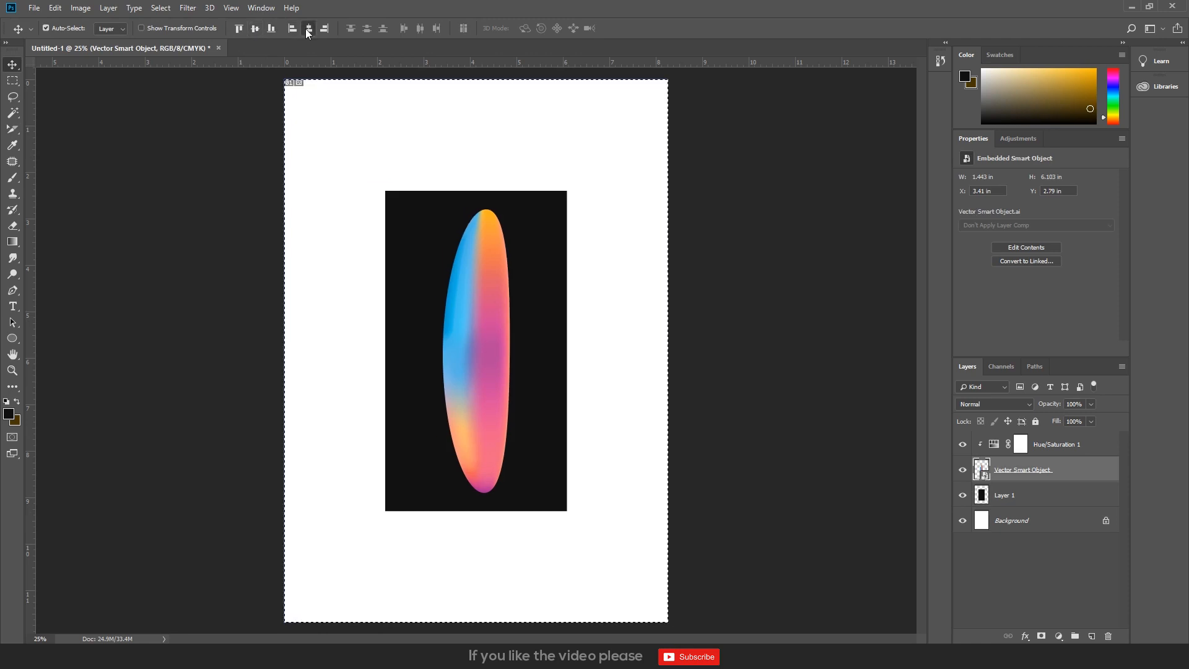
{"action": "left_click", "coordinate": [804, 208]}
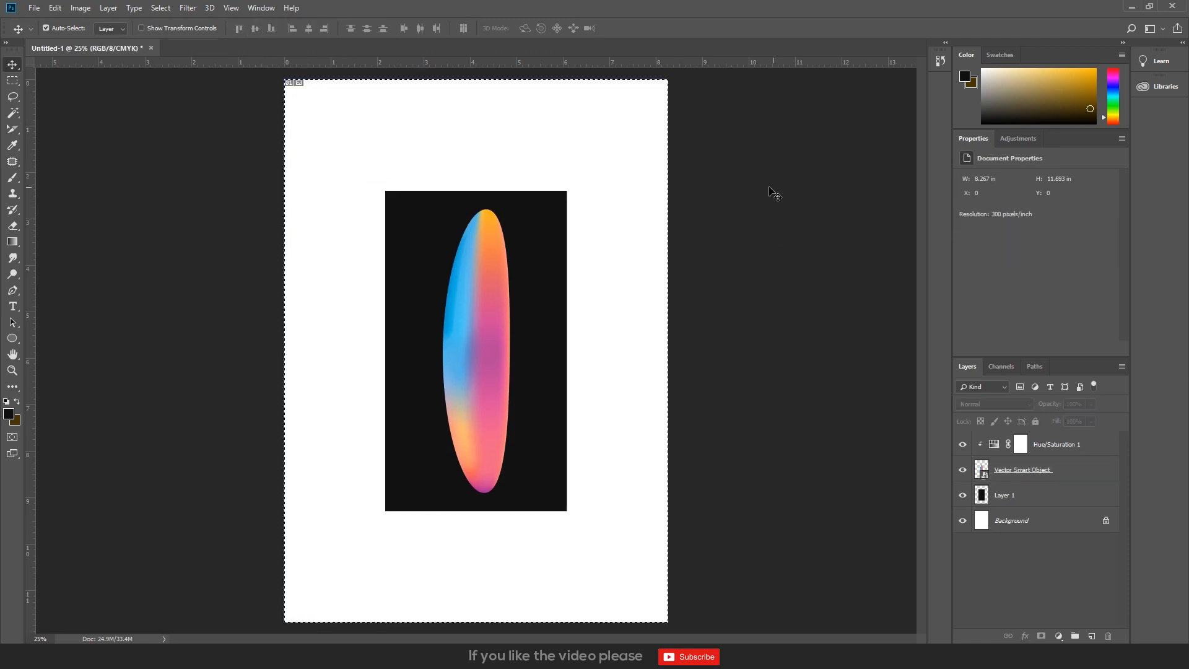
- Paste the torn-edge image above the dark rectangle, then resize and position it across the page
{"action": "scroll", "coordinate": [486, 442], "scroll_direction": "up", "scroll_amount": 2}
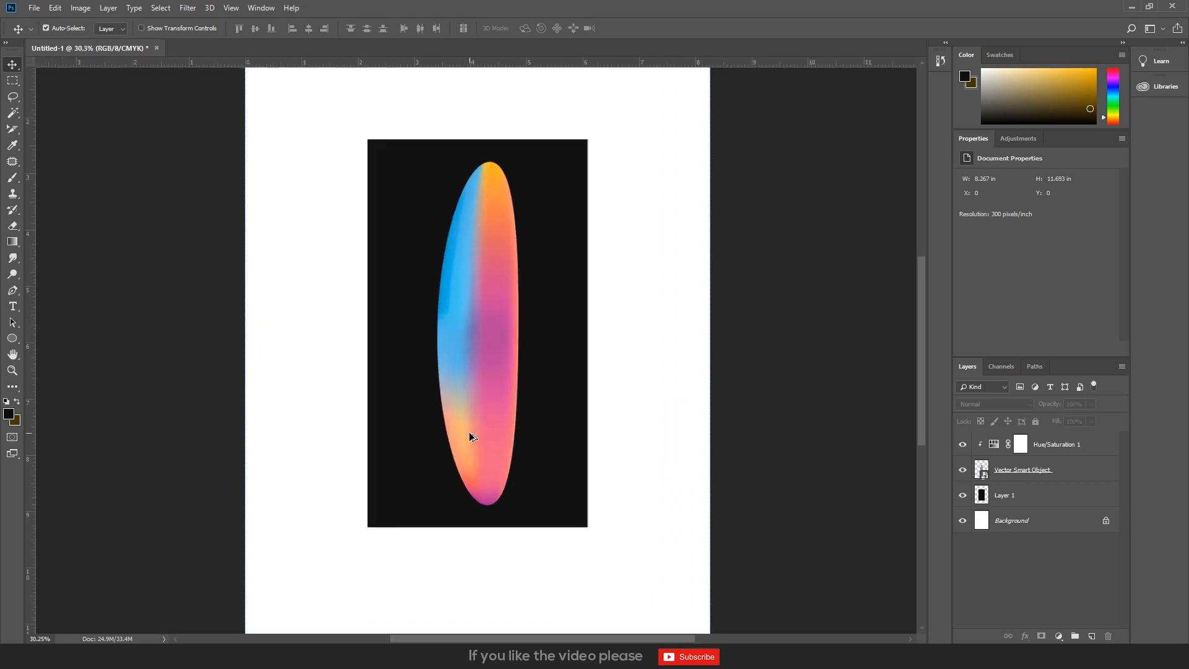
{"action": "scroll", "coordinate": [516, 419], "scroll_direction": "down", "scroll_amount": 1}
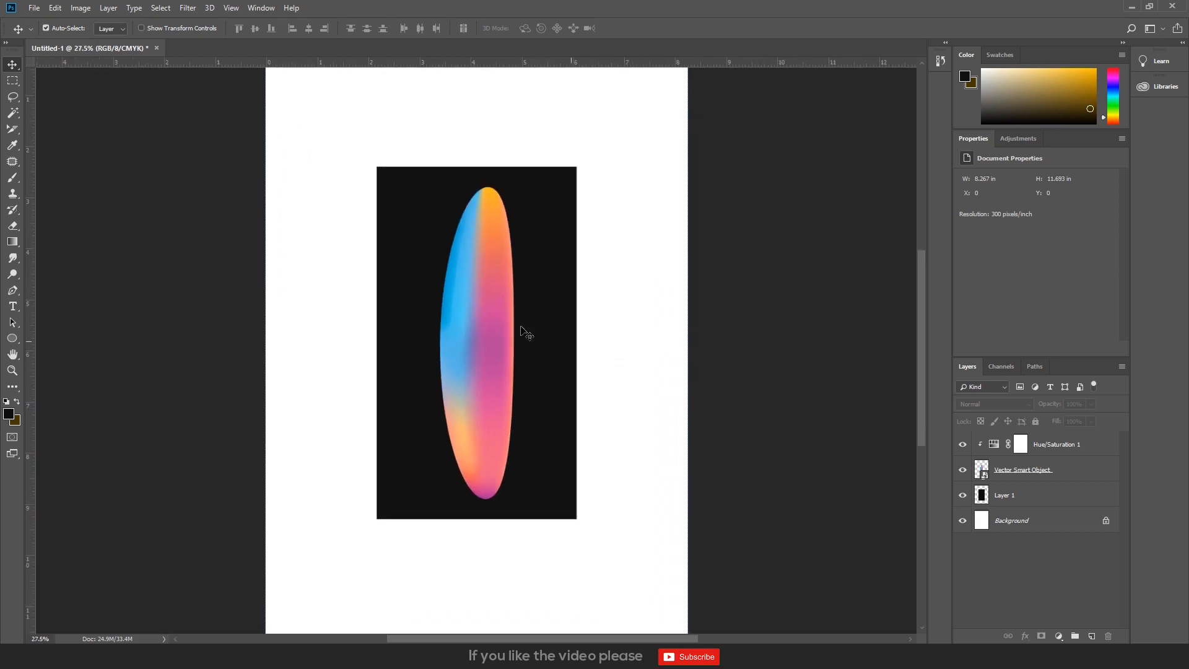
{"action": "left_click", "coordinate": [541, 233]}
{"action": "key", "text": "ctrl+v"}
{"action": "key", "text": "ctrl+t"}
{"action": "left_click_drag", "start_coordinate": [530, 316], "coordinate": [662, 231]}
{"action": "left_click_drag", "start_coordinate": [621, 276], "coordinate": [621, 303]}
{"action": "key", "text": "Return"}
- Select the two black torn strips by color, copy them to a new layer, and delete the pasted original
{"action": "key", "text": "w"}
{"action": "left_click", "coordinate": [619, 283]}
{"action": "left_click", "coordinate": [561, 492], "text": "shift"}
{"action": "key", "text": "ctrl+j"}
{"action": "key", "text": "v"}
{"action": "left_click", "coordinate": [575, 401]}
{"action": "key", "text": "Delete"}
- Shift the torn strips slightly upward and cut the lower strip onto its own layer
{"action": "mouse_move", "coordinate": [554, 284]}
{"action": "left_mouse_down"}
{"action": "mouse_move", "coordinate": [576, 271]}
{"action": "mouse_move", "coordinate": [554, 265]}
{"action": "left_mouse_up"}
{"action": "key", "text": "m"}
{"action": "left_click_drag", "start_coordinate": [261, 400], "coordinate": [716, 521]}
{"action": "key", "text": "ctrl+shift+j"}
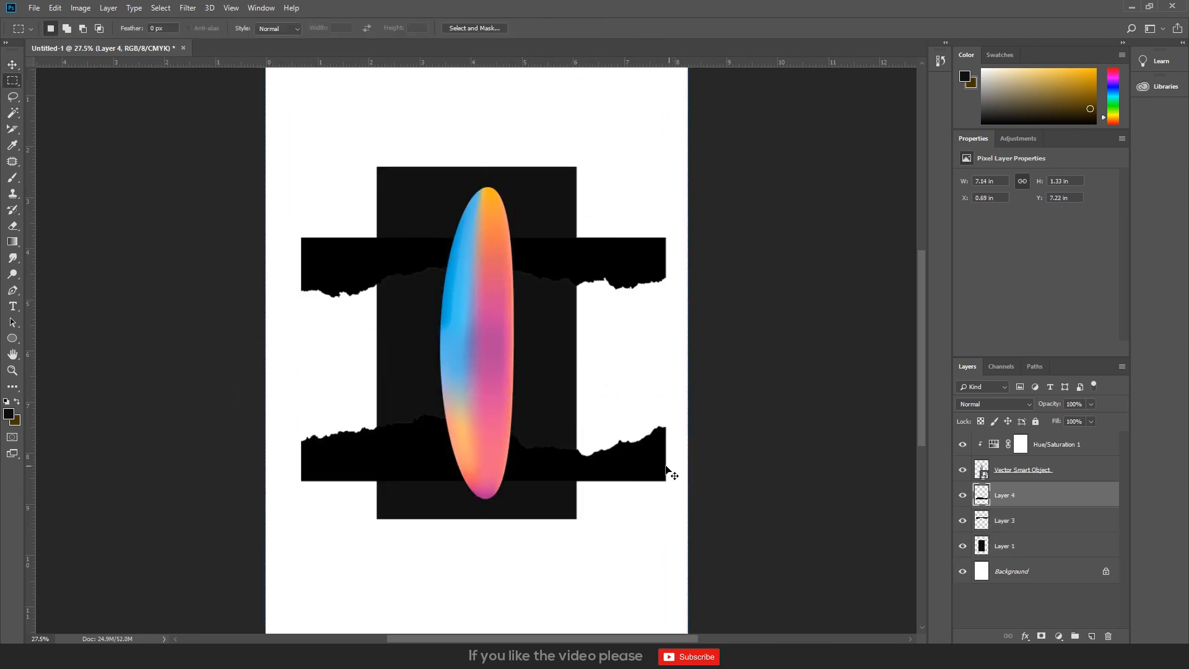
- Move the lower torn strip below the dark rectangle and the upper strip above it
{"action": "key", "text": "v"}
{"action": "left_click_drag", "start_coordinate": [643, 462], "coordinate": [643, 583]}
{"action": "left_click", "coordinate": [556, 439]}
{"action": "left_click_drag", "start_coordinate": [597, 261], "coordinate": [575, 117]}
{"action": "key", "text": "ctrl+0"}
- Duplicate the dark rectangle layer and add a black layer mask to both the original and the copy
{"action": "left_click", "coordinate": [534, 409]}
{"action": "key", "text": "ctrl+j"}
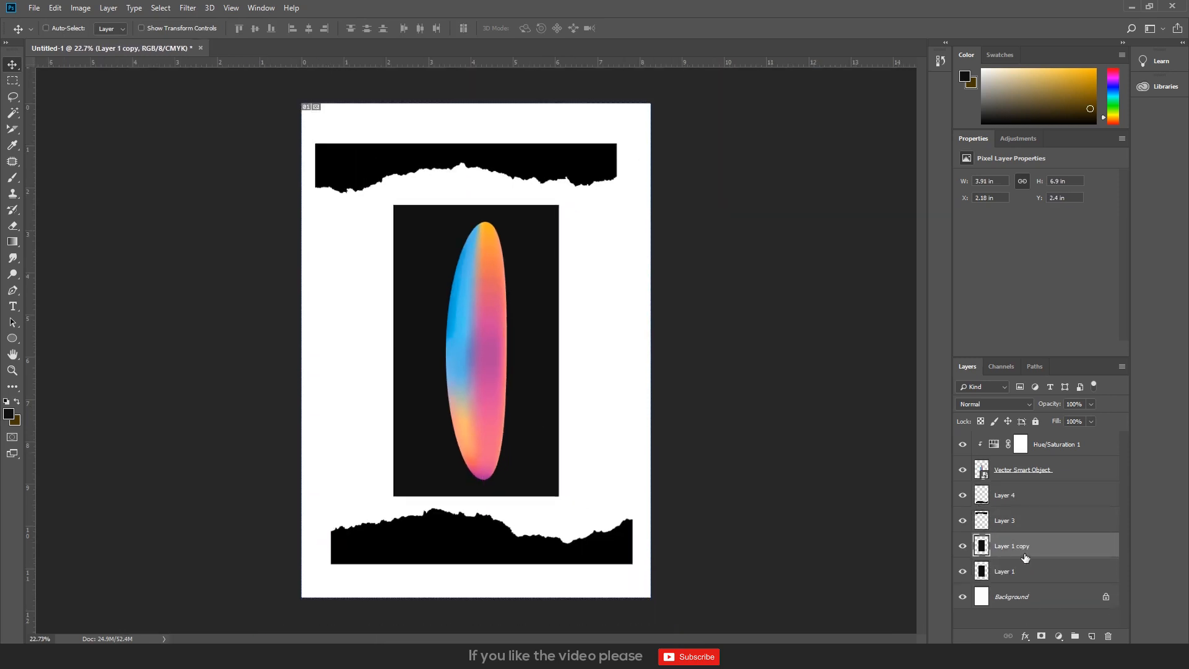
{"action": "left_click", "coordinate": [1027, 573], "text": "shift"}
{"action": "left_click", "coordinate": [1041, 618]}
{"action": "left_click", "coordinate": [1038, 573]}
{"action": "left_click", "coordinate": [1041, 636]}
{"action": "key", "text": "ctrl+i"}
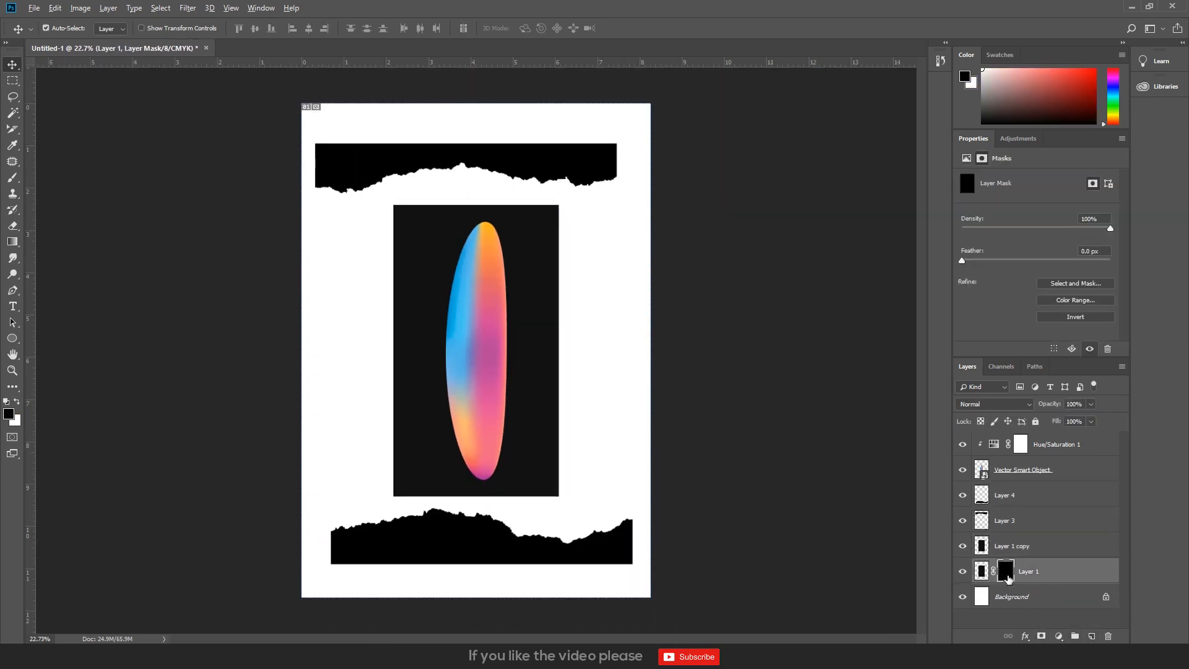
{"action": "left_click", "coordinate": [1022, 546]}
{"action": "left_click", "coordinate": [1041, 635]}
{"action": "key", "text": "ctrl+i"}
- Reveal the lower half of the rectangle copy by filling a rectangular area of its mask with white
{"action": "left_click", "coordinate": [981, 546]}
{"action": "left_click", "coordinate": [1005, 546]}
{"action": "key", "text": "m"}
{"action": "left_click_drag", "start_coordinate": [353, 360], "coordinate": [642, 537]}
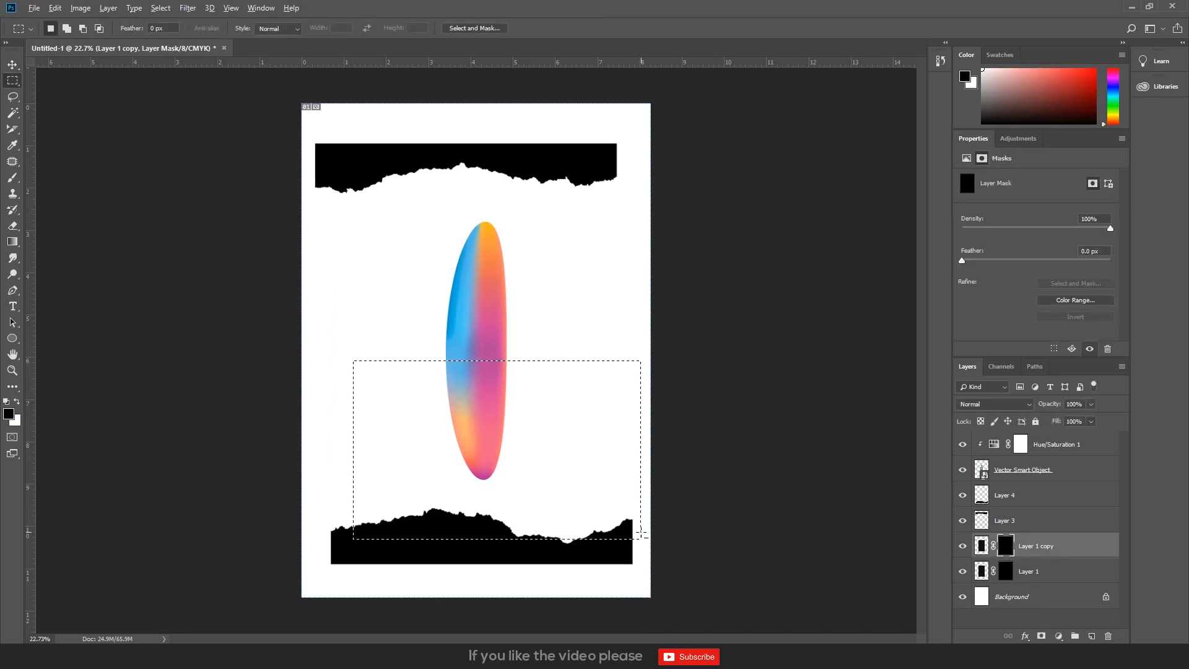
{"action": "key", "text": "ctrl+BackSpace"}
{"action": "key", "text": "ctrl+d"}
- Place the lower torn strip along the top edge of the revealed half and scale it to about 3.92 in wide
{"action": "key", "text": "v"}
{"action": "left_click_drag", "start_coordinate": [523, 556], "coordinate": [549, 378]}
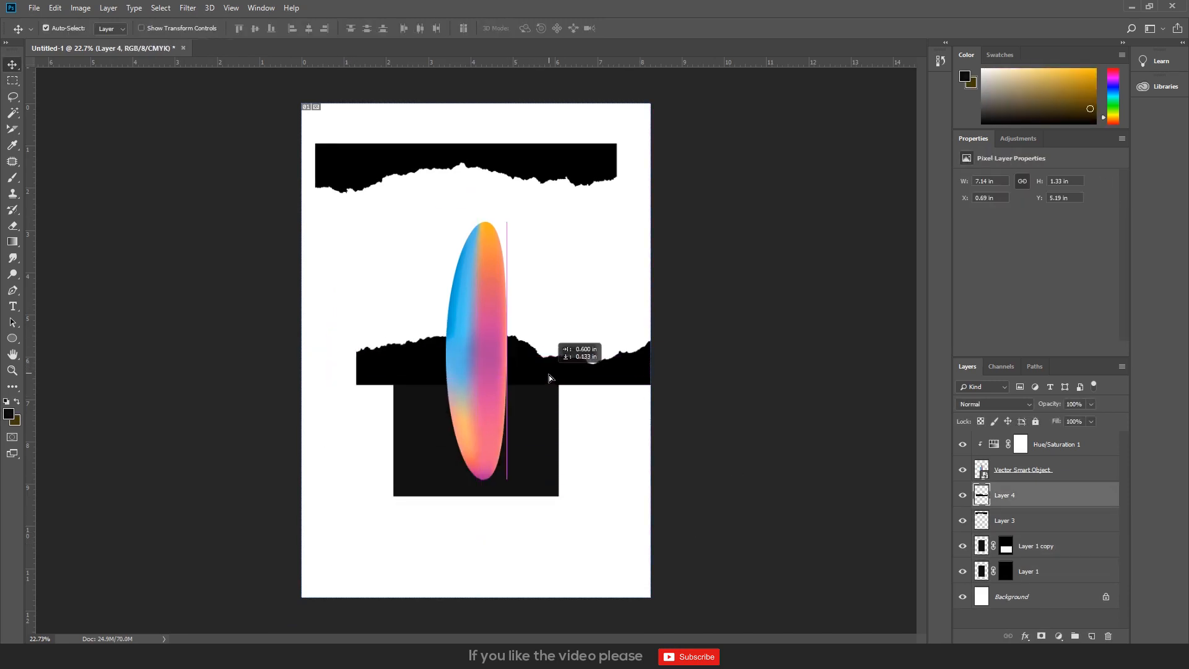
{"action": "key", "text": "ctrl+t"}
{"action": "left_click_drag", "start_coordinate": [640, 318], "coordinate": [575, 321]}
{"action": "scroll", "coordinate": [540, 347], "scroll_direction": "up", "scroll_amount": 3}
{"action": "scroll", "coordinate": [539, 347], "scroll_direction": "up", "scroll_amount": 1}
{"action": "key", "text": "Return"}
- Add a Color Overlay to the lower torn strip matching the dark gray of the rectangle
{"action": "double_click", "coordinate": [1055, 499]}
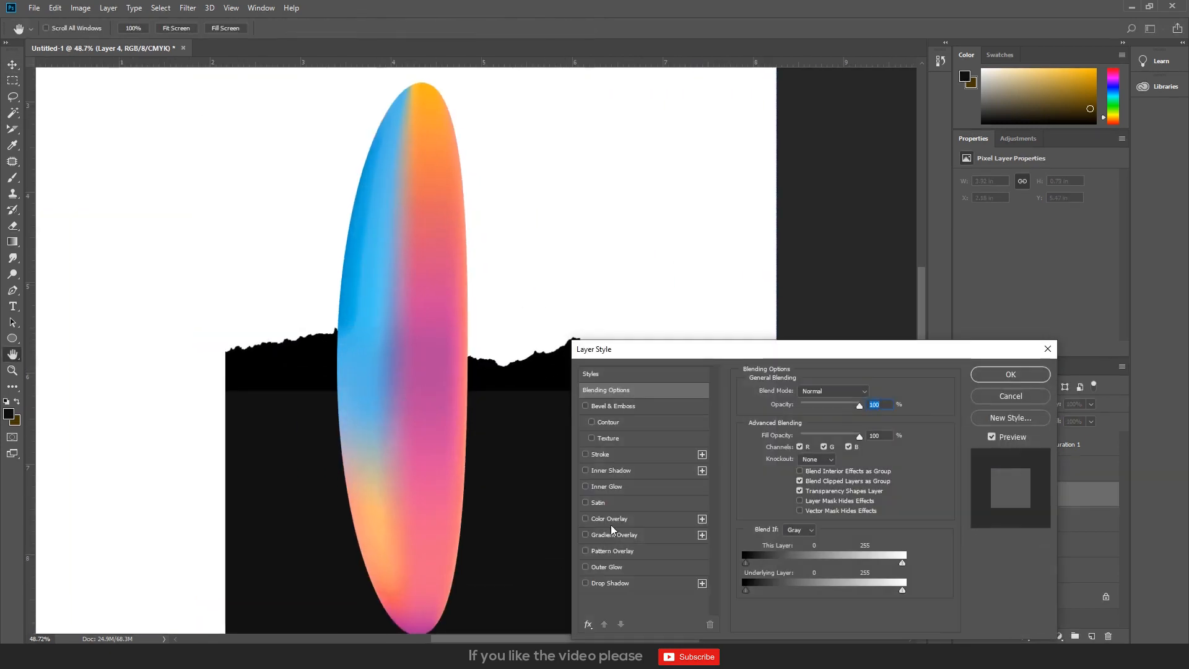
{"action": "left_click", "coordinate": [619, 518]}
{"action": "left_click", "coordinate": [871, 390]}
{"action": "key", "text": "Return"}
{"action": "key", "text": "Return"}
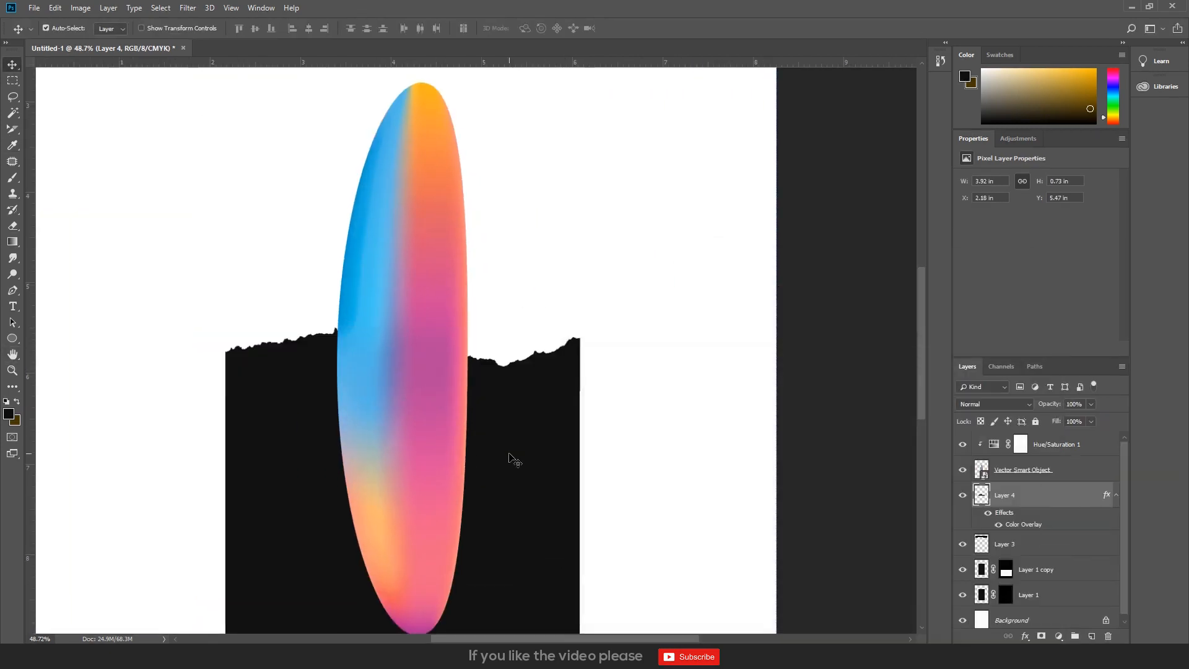
- Reveal the upper part of the original dark rectangle by filling a rectangular area of its mask with white
{"action": "scroll", "coordinate": [512, 457], "scroll_direction": "down", "scroll_amount": 3}
{"action": "left_click", "coordinate": [1006, 595]}
{"action": "key", "text": "m"}
{"action": "left_click_drag", "start_coordinate": [260, 194], "coordinate": [589, 332]}
{"action": "left_click_drag", "start_coordinate": [282, 123], "coordinate": [600, 344]}
{"action": "key", "text": "ctrl+BackSpace"}
{"action": "key", "text": "ctrl+d"}
- Add a matching dark Color Overlay to the upper torn strip
{"action": "key", "text": "v"}
{"action": "left_click", "coordinate": [613, 141]}
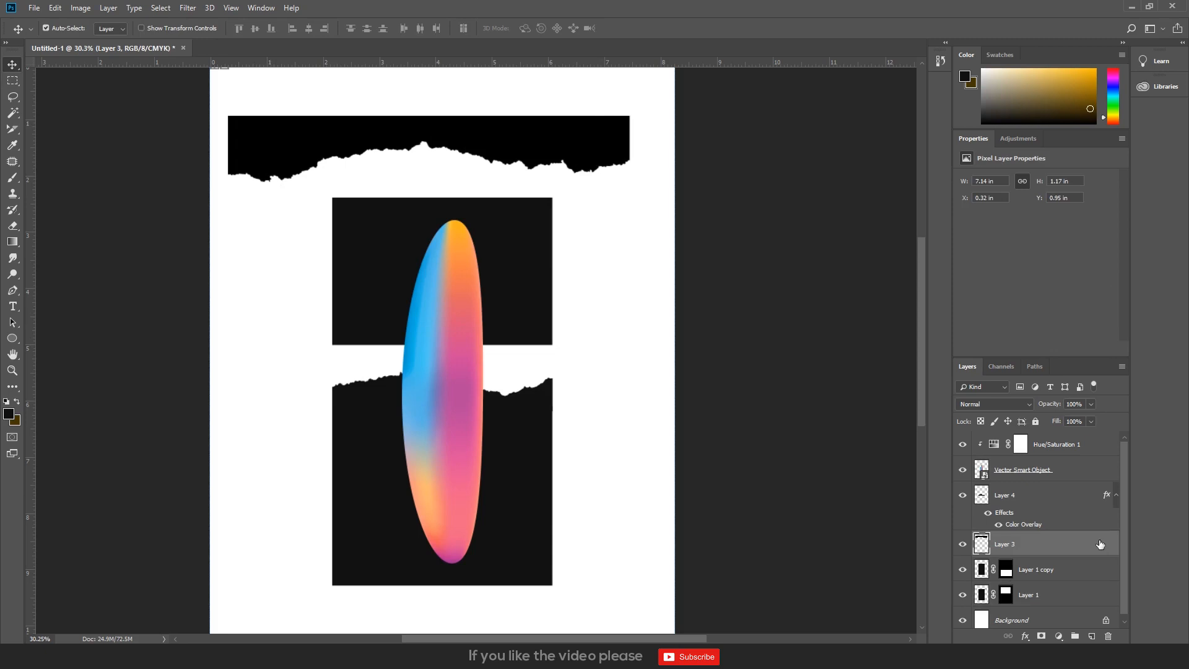
{"action": "double_click", "coordinate": [1099, 543]}
{"action": "left_click", "coordinate": [617, 521]}
{"action": "left_click", "coordinate": [1002, 377]}
- Scale the upper torn strip to about 3.91 in wide and fit it to the upper rectangle's bottom edge
{"action": "key", "text": "ctrl+t"}
{"action": "left_click_drag", "start_coordinate": [629, 116], "coordinate": [538, 128]}
{"action": "left_click_drag", "start_coordinate": [518, 136], "coordinate": [553, 313]}
{"action": "scroll", "coordinate": [551, 342], "scroll_direction": "up", "scroll_amount": 10}
{"action": "key", "text": "Return"}
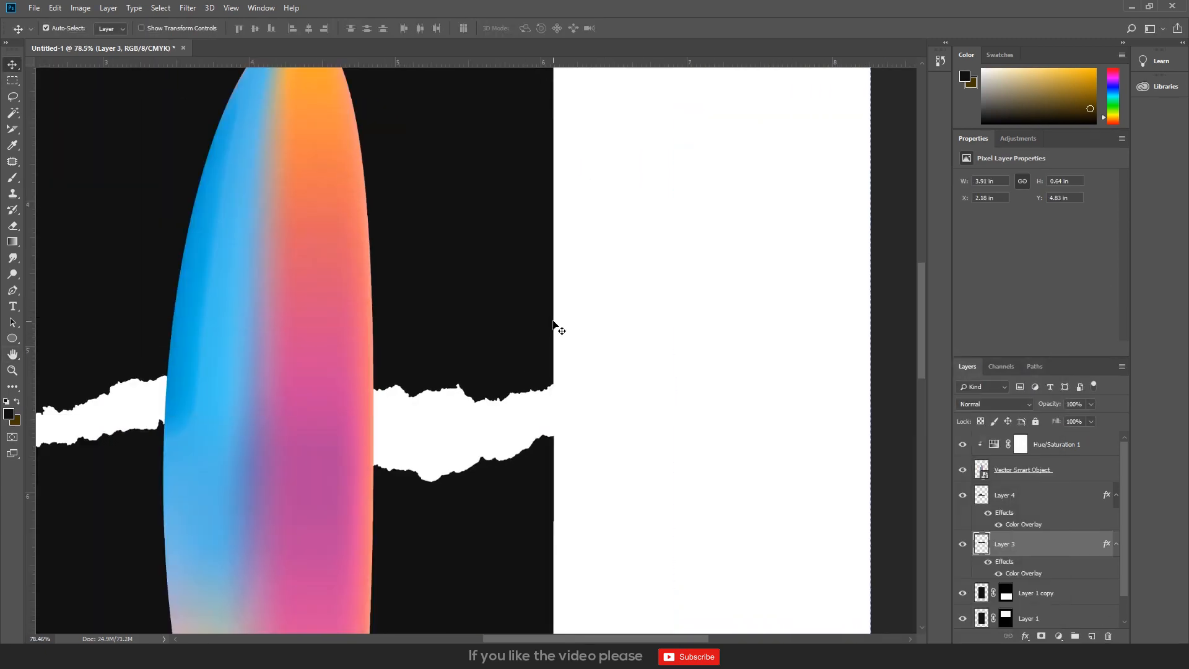
{"action": "scroll", "coordinate": [533, 322], "scroll_direction": "down", "scroll_amount": 5}
{"action": "left_click", "coordinate": [1047, 598], "text": "ctrl"}
{"action": "key", "text": "ctrl+t"}
{"action": "key", "text": "Escape"}
{"action": "left_click", "coordinate": [1069, 619]}
{"action": "left_click", "coordinate": [1056, 545], "text": "ctrl"}
{"action": "key", "text": "ctrl+t"}
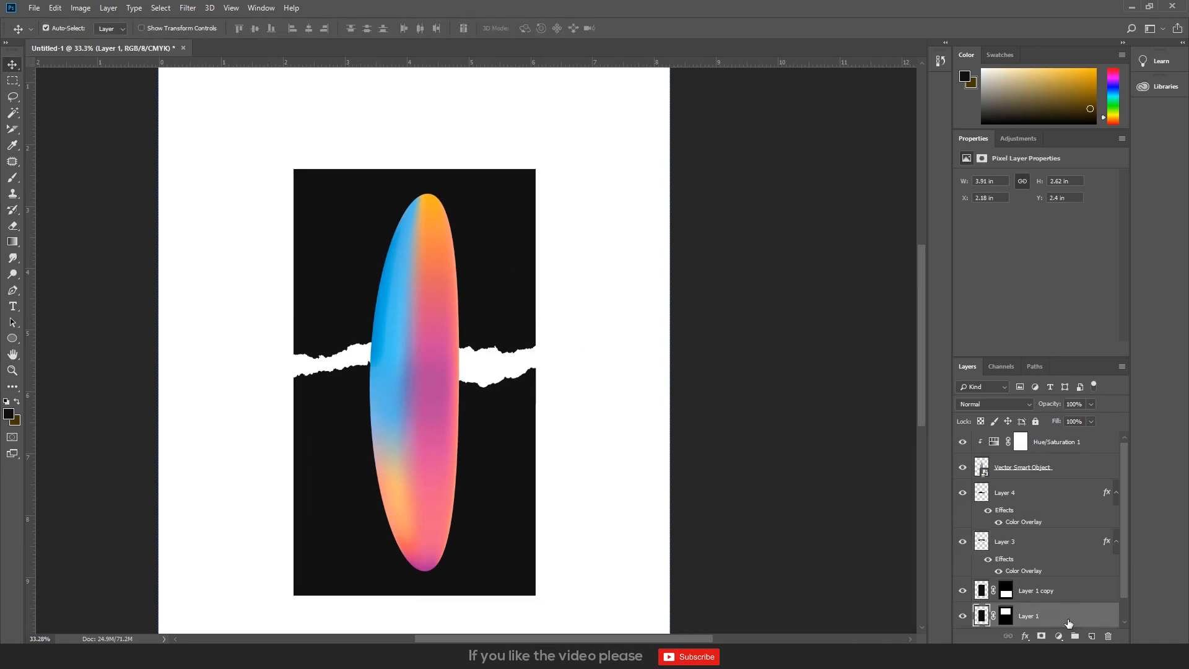
{"action": "left_click_drag", "start_coordinate": [795, 268], "coordinate": [807, 325]}
{"action": "key", "text": "Escape"}
{"action": "left_click", "coordinate": [804, 323]}
- Move the upper rectangle half and its torn strip up together to widen the tear, at a Y position of about 2 in
{"action": "left_click", "coordinate": [497, 356]}
{"action": "left_click", "coordinate": [504, 270], "text": "shift"}
{"action": "key", "text": "ctrl+t"}
{"action": "mouse_move", "coordinate": [510, 309]}
{"action": "left_mouse_down"}
{"action": "mouse_move", "coordinate": [509, 272]}
{"action": "mouse_move", "coordinate": [509, 288]}
{"action": "left_mouse_up"}
{"action": "key", "text": "Return"}
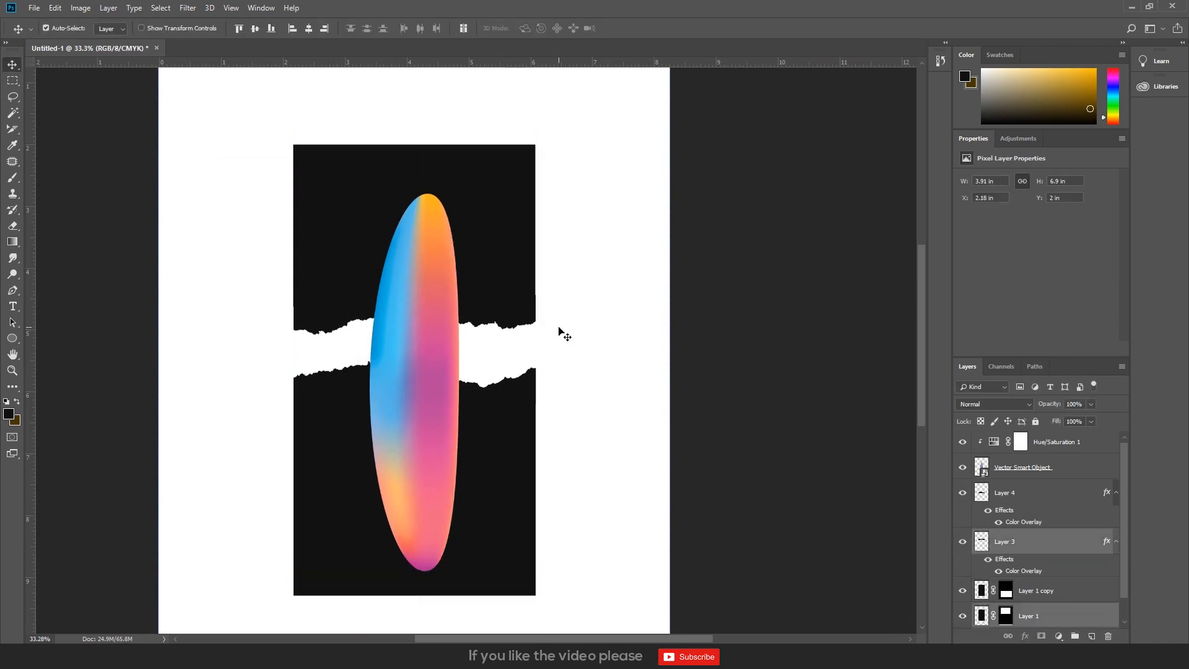
- Reorder the lower rectangle half directly beneath its torn strip layer, and try to nudge both slightly down
{"action": "left_click_drag", "start_coordinate": [1047, 614], "coordinate": [1022, 527]}
{"action": "left_click", "coordinate": [1028, 495], "text": "ctrl"}
{"action": "key", "text": "ctrl+t"}
{"action": "left_click_drag", "start_coordinate": [487, 362], "coordinate": [488, 370]}
{"action": "key", "text": "Return"}
{"action": "key", "text": "ctrl+0"}
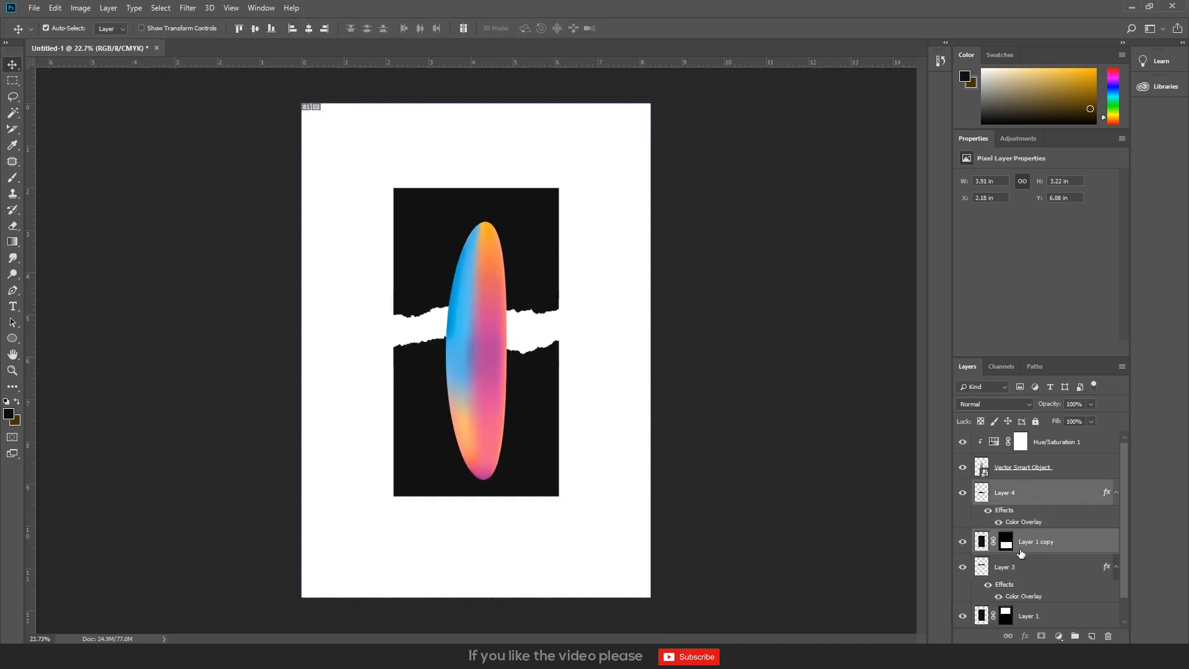
- Duplicate the Background layer and enable a Color Overlay on the copy
{"action": "scroll", "coordinate": [1021, 554], "scroll_direction": "down", "scroll_amount": 2}
{"action": "left_click", "coordinate": [1047, 615]}
{"action": "key", "text": "ctrl+j"}
{"action": "double_click", "coordinate": [1072, 620]}
{"action": "left_click", "coordinate": [642, 517]}
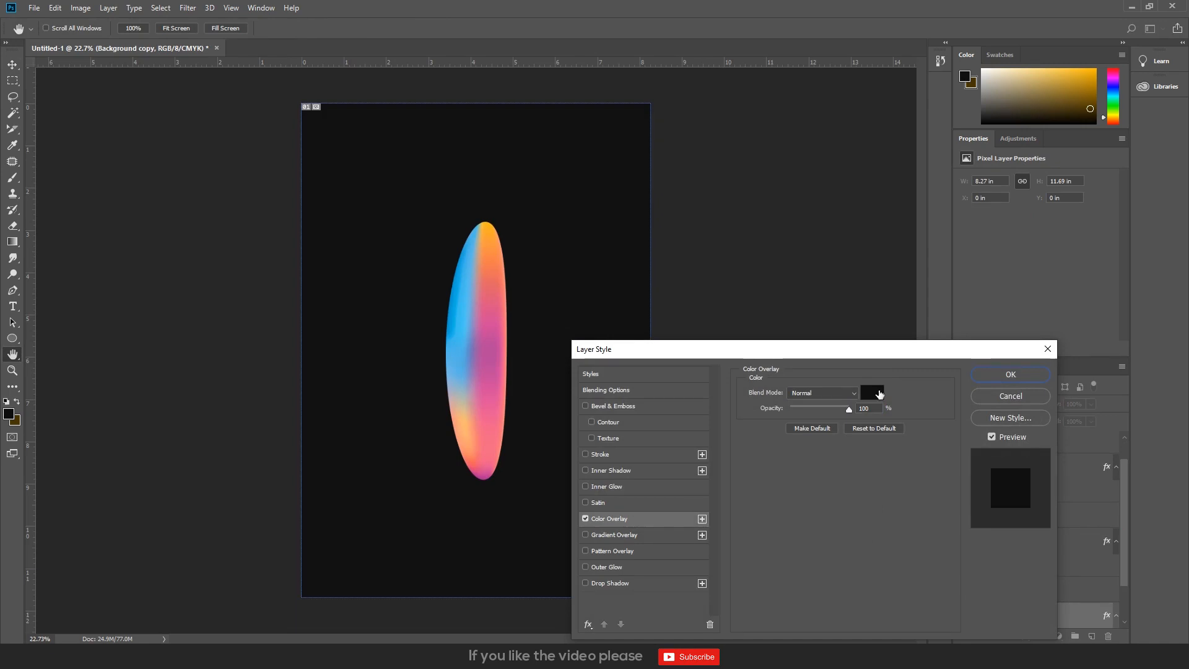
- Set the background copy's overlay color to a pale off-white and apply the layer style
{"action": "left_click", "coordinate": [879, 394]}
{"action": "left_click", "coordinate": [466, 414]}
{"action": "left_click", "coordinate": [731, 285]}
{"action": "left_click_drag", "start_coordinate": [727, 285], "coordinate": [708, 292]}
{"action": "key", "text": "Return"}
{"action": "key", "text": "Return"}
{"action": "left_click", "coordinate": [708, 291]}
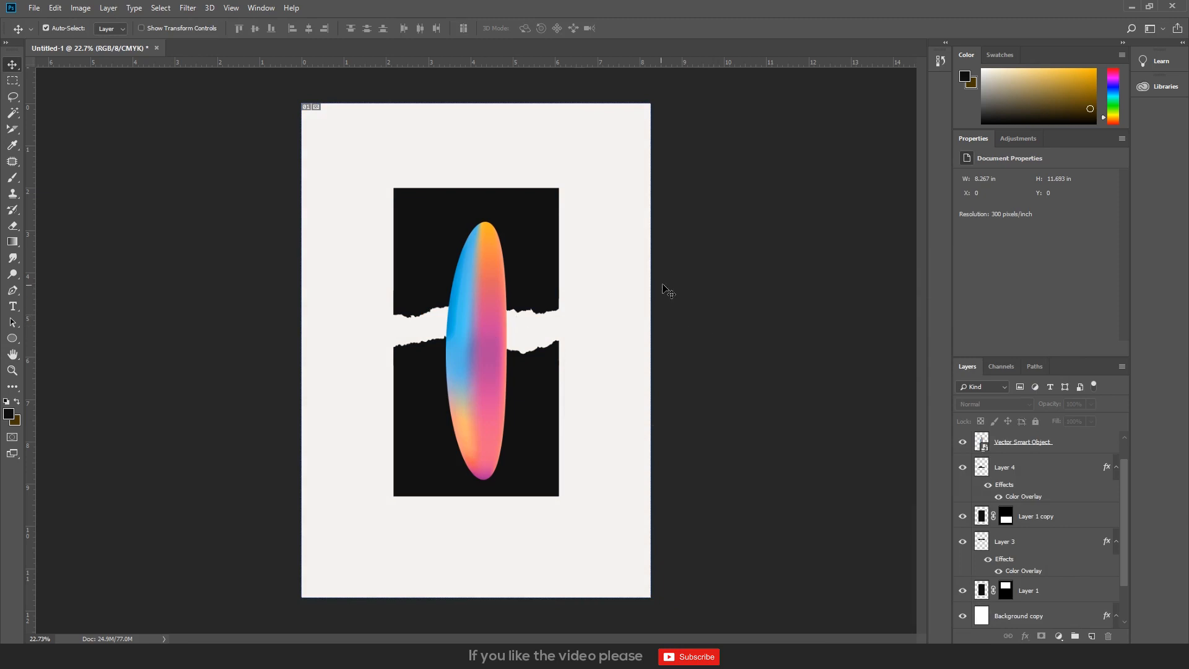
- Group the off-white background copy and merge the group into a single pixel layer
{"action": "left_click", "coordinate": [607, 271]}
{"action": "key", "text": "ctrl+g"}
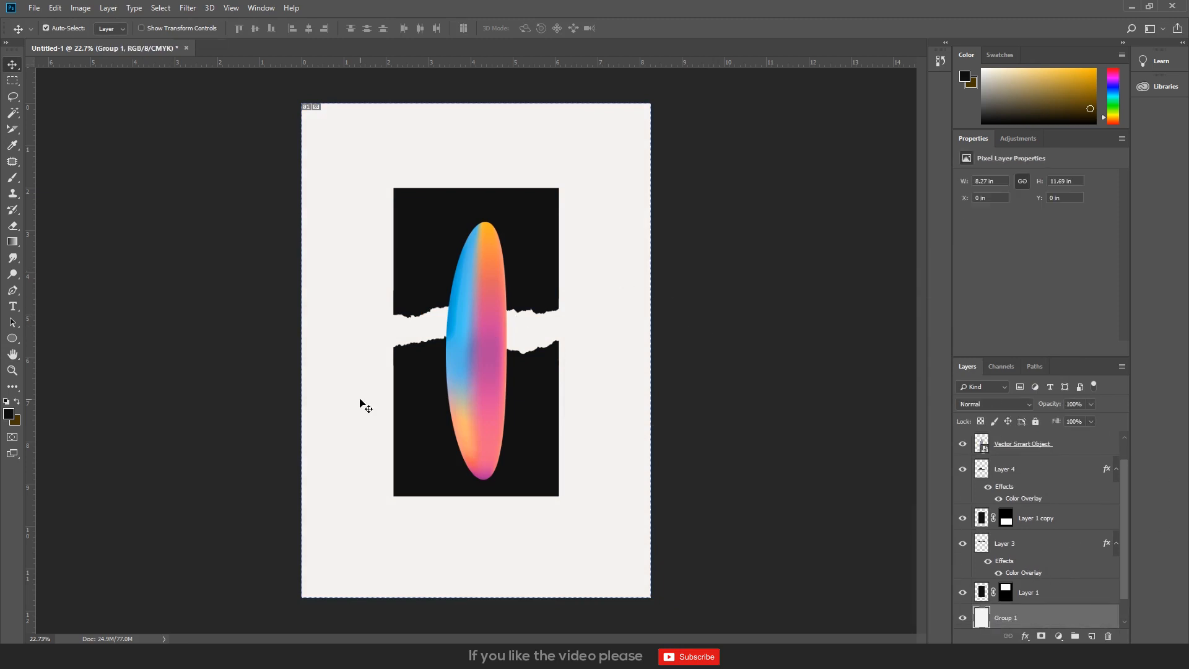
- Draw a jagged Pen path across the page from beyond its left edge to beyond its right edge, rising like a paper tear
{"action": "key", "text": "p"}
{"action": "left_click_drag", "start_coordinate": [282, 390], "coordinate": [308, 389]}
{"action": "left_click", "coordinate": [310, 374]}
{"action": "left_click", "coordinate": [323, 375]}
{"action": "left_click", "coordinate": [351, 366]}
{"action": "left_click", "coordinate": [353, 357]}
{"action": "left_click", "coordinate": [369, 350]}
{"action": "left_click", "coordinate": [393, 325]}
{"action": "left_click", "coordinate": [408, 320]}
{"action": "left_click", "coordinate": [411, 297]}
{"action": "left_click", "coordinate": [456, 308]}
{"action": "left_click", "coordinate": [460, 308]}
{"action": "left_click", "coordinate": [514, 282]}
{"action": "left_click", "coordinate": [539, 284]}
{"action": "left_click", "coordinate": [589, 299]}
{"action": "left_click", "coordinate": [616, 262]}
{"action": "left_click", "coordinate": [638, 278]}
{"action": "left_click", "coordinate": [719, 281]}
- Close the path around the upper page, convert it to a selection, and copy that area of Group 1 to a new layer
{"action": "scroll", "coordinate": [543, 390], "scroll_direction": "down", "scroll_amount": 2}
{"action": "left_click", "coordinate": [700, 90]}
{"action": "left_click", "coordinate": [644, 102]}
{"action": "left_click", "coordinate": [416, 123]}
{"action": "left_click", "coordinate": [303, 133]}
{"action": "left_click", "coordinate": [281, 153]}
{"action": "left_click_drag", "start_coordinate": [231, 245], "coordinate": [246, 285]}
{"action": "left_click", "coordinate": [255, 322]}
{"action": "left_click_drag", "start_coordinate": [262, 349], "coordinate": [267, 359]}
{"action": "key", "text": "ctrl+Return"}
{"action": "key", "text": "ctrl+j"}
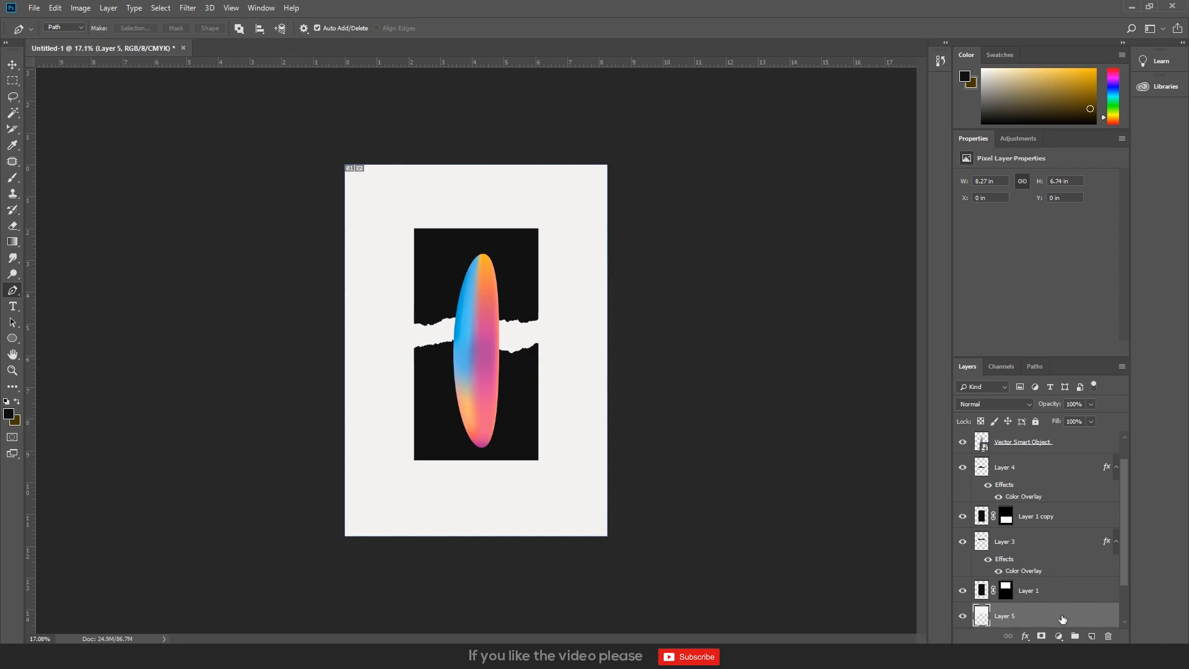
- Give the upper paper layer a soft Drop Shadow with a distance of 45 px and size of 139 px, and adjust its opacity
{"action": "double_click", "coordinate": [1061, 617]}
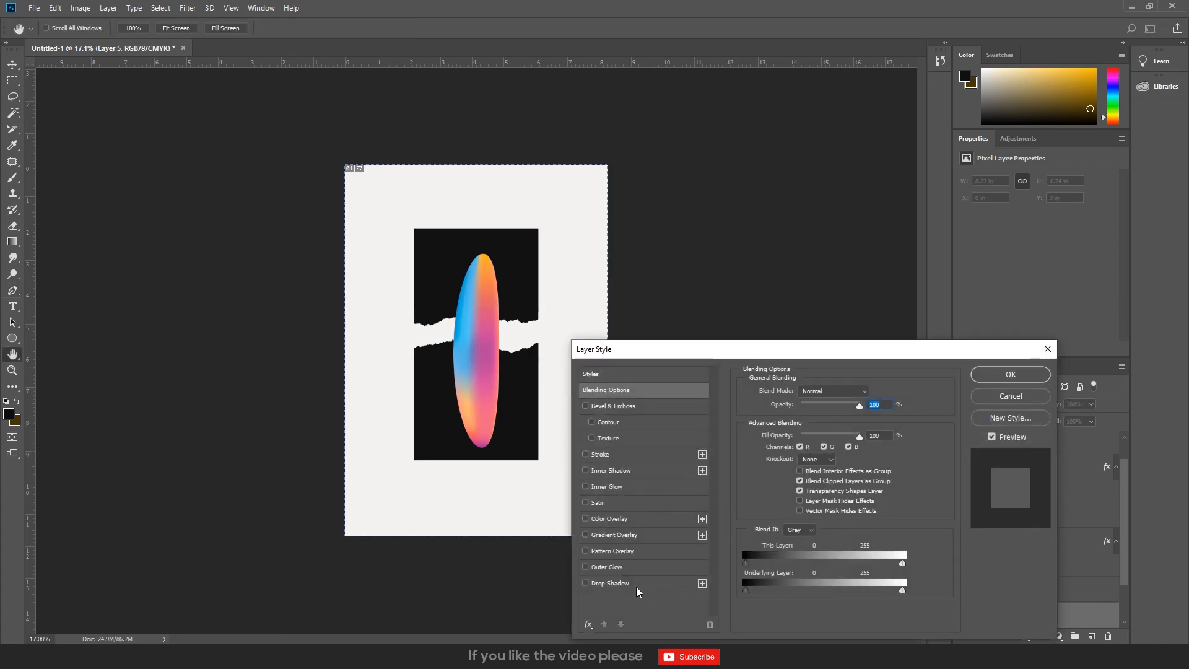
{"action": "left_click", "coordinate": [635, 585]}
{"action": "left_click_drag", "start_coordinate": [815, 451], "coordinate": [820, 451]}
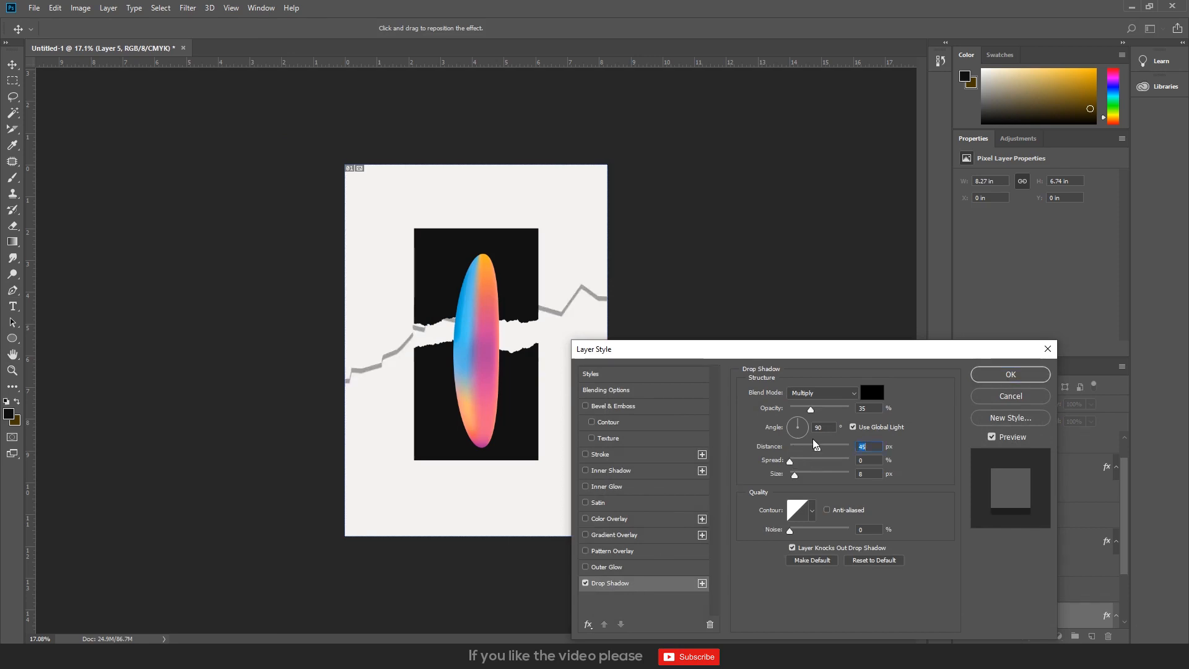
{"action": "left_click_drag", "start_coordinate": [811, 474], "coordinate": [814, 474]}
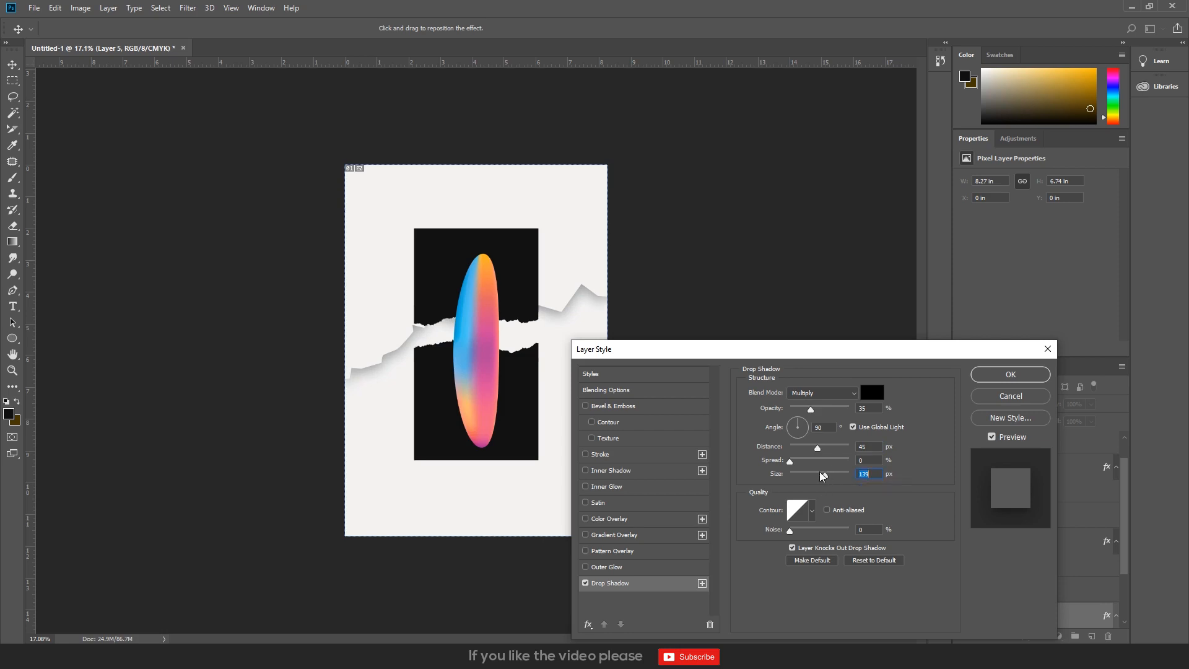
{"action": "left_click_drag", "start_coordinate": [806, 411], "coordinate": [812, 411]}
{"action": "left_click", "coordinate": [1009, 374]}
{"action": "key", "text": "p"}
{"action": "left_click", "coordinate": [1002, 366]}
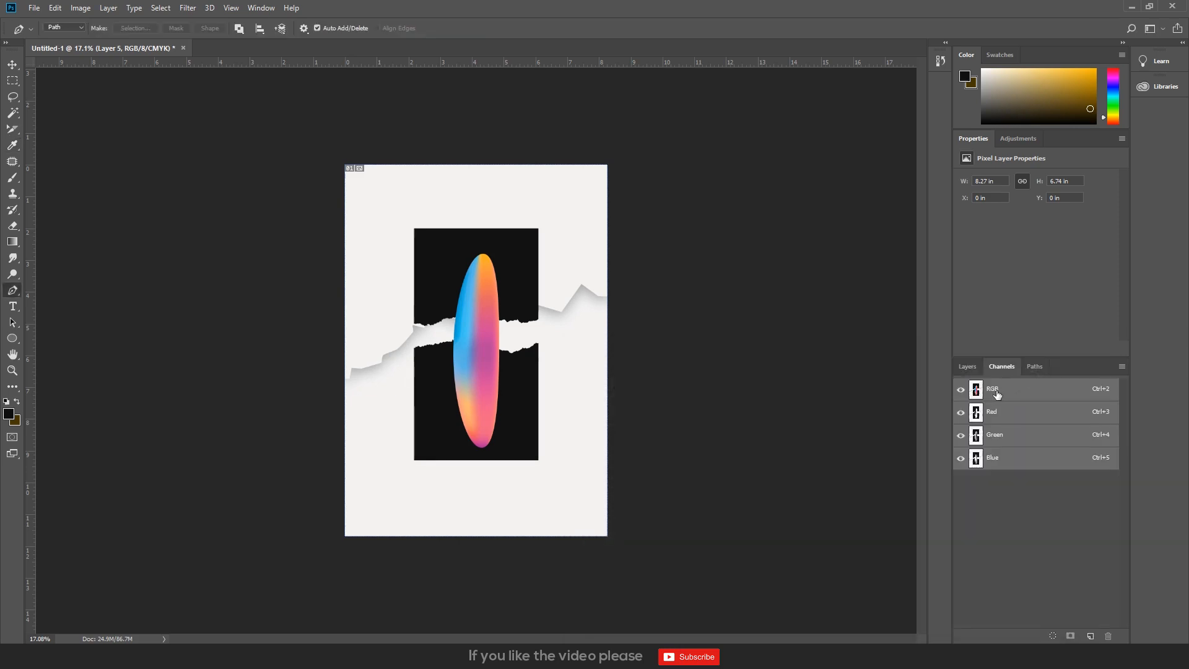
{"action": "left_click", "coordinate": [967, 366]}
{"action": "key", "text": "v"}
{"action": "left_click", "coordinate": [913, 482]}
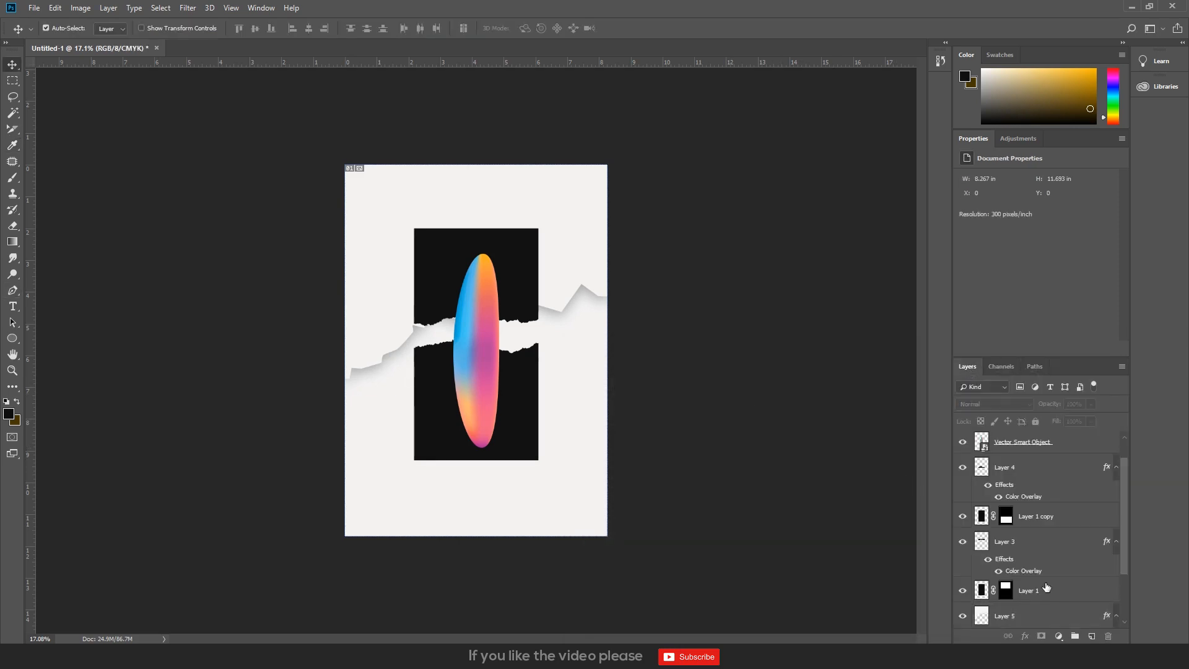
{"action": "left_click", "coordinate": [1074, 619]}
{"action": "scroll", "coordinate": [545, 392], "scroll_direction": "up", "scroll_amount": 3}
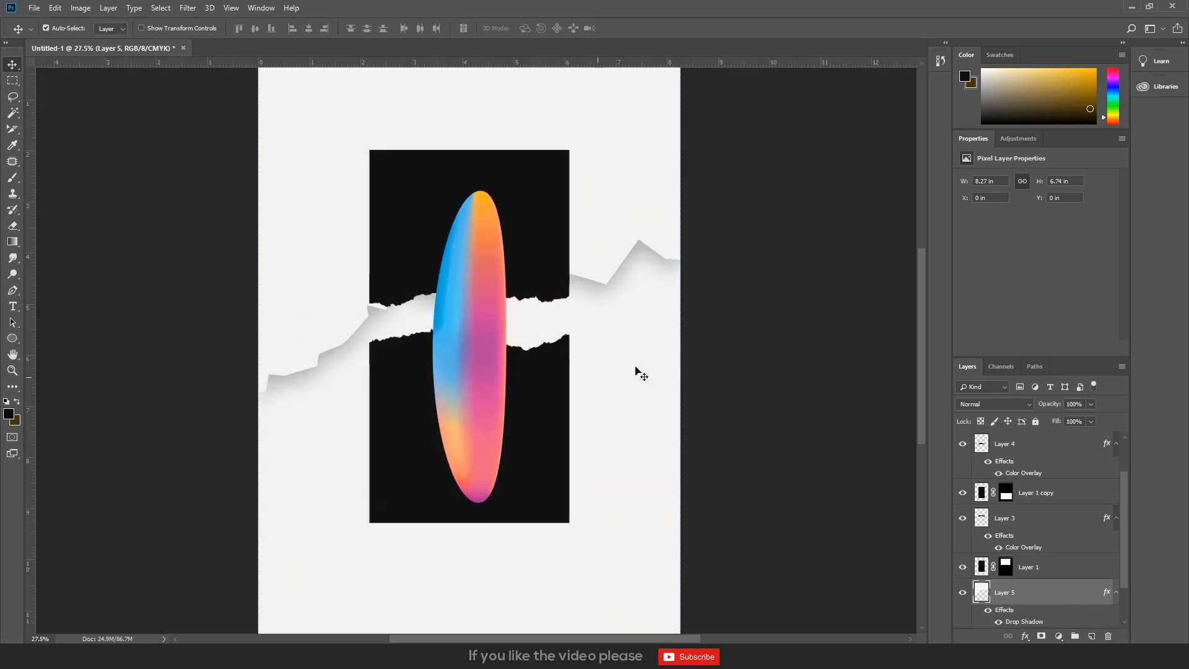
{"action": "left_click_drag", "start_coordinate": [629, 244], "coordinate": [652, 415]}
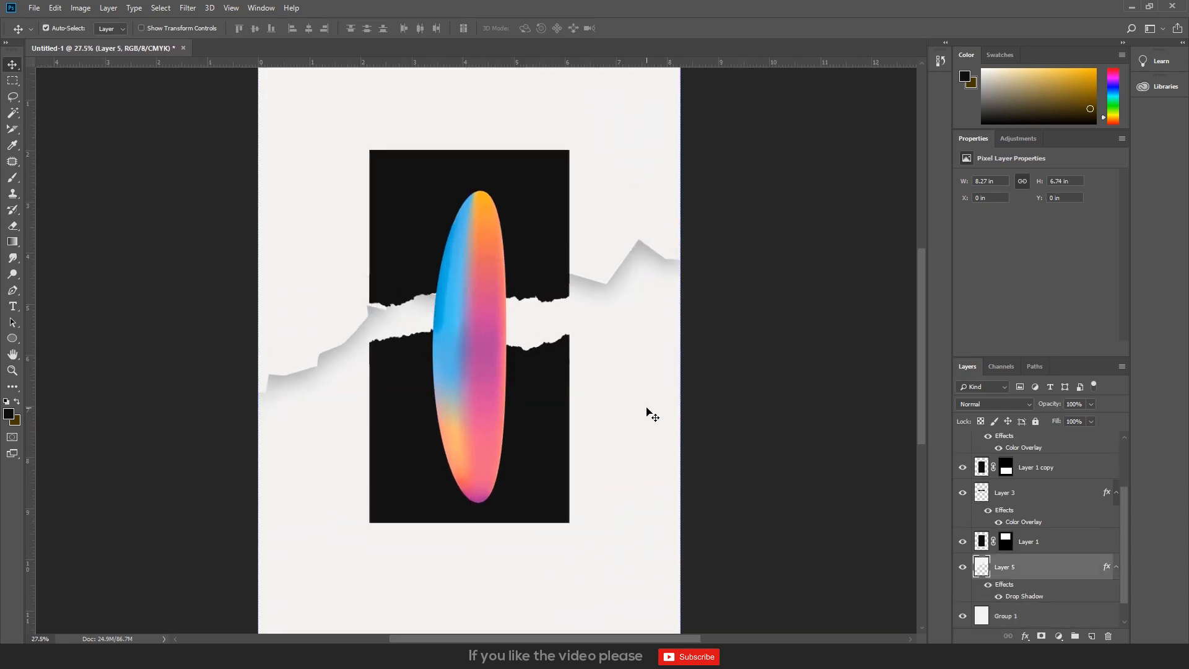
{"action": "left_click", "coordinate": [652, 415]}
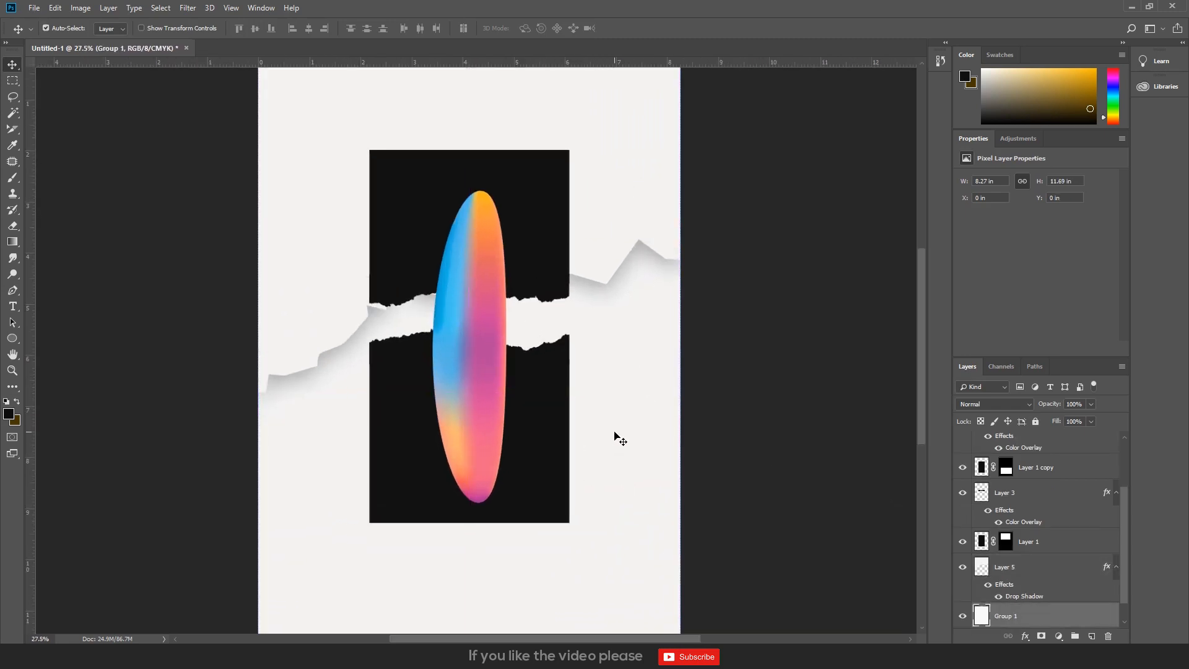
- Apply the Add Noise filter to Layer 5 with a 23.95% amount and Uniform distribution
{"action": "left_click", "coordinate": [1048, 574]}
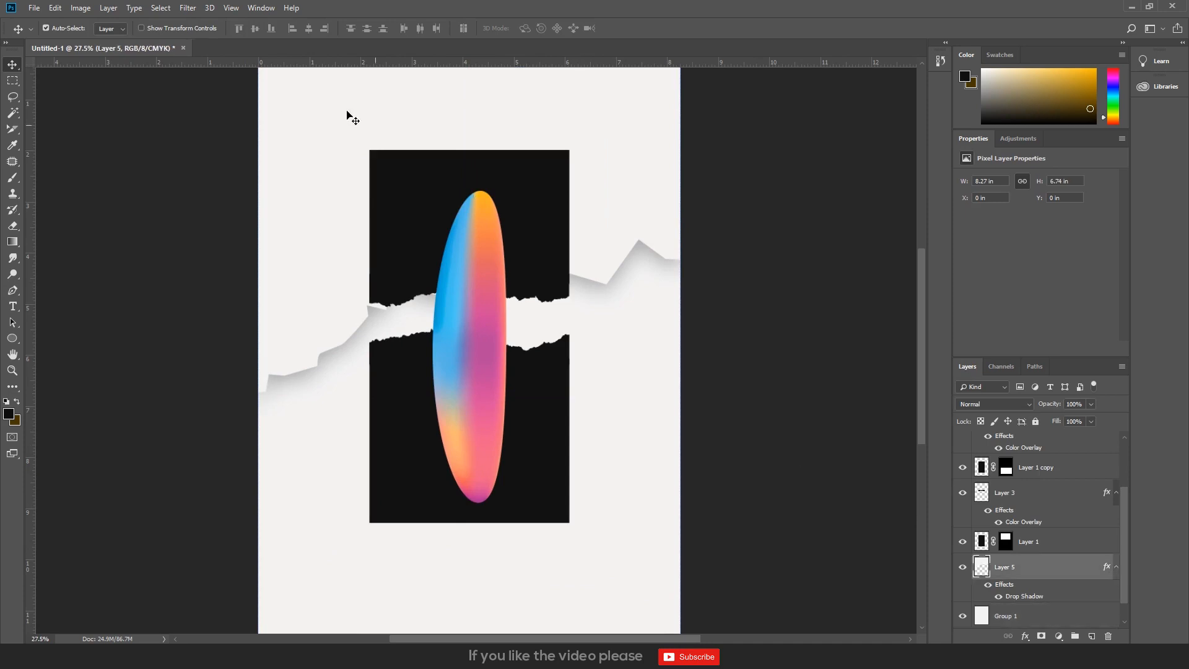
{"action": "left_click", "coordinate": [188, 8]}
{"action": "mouse_move", "coordinate": [228, 186]}
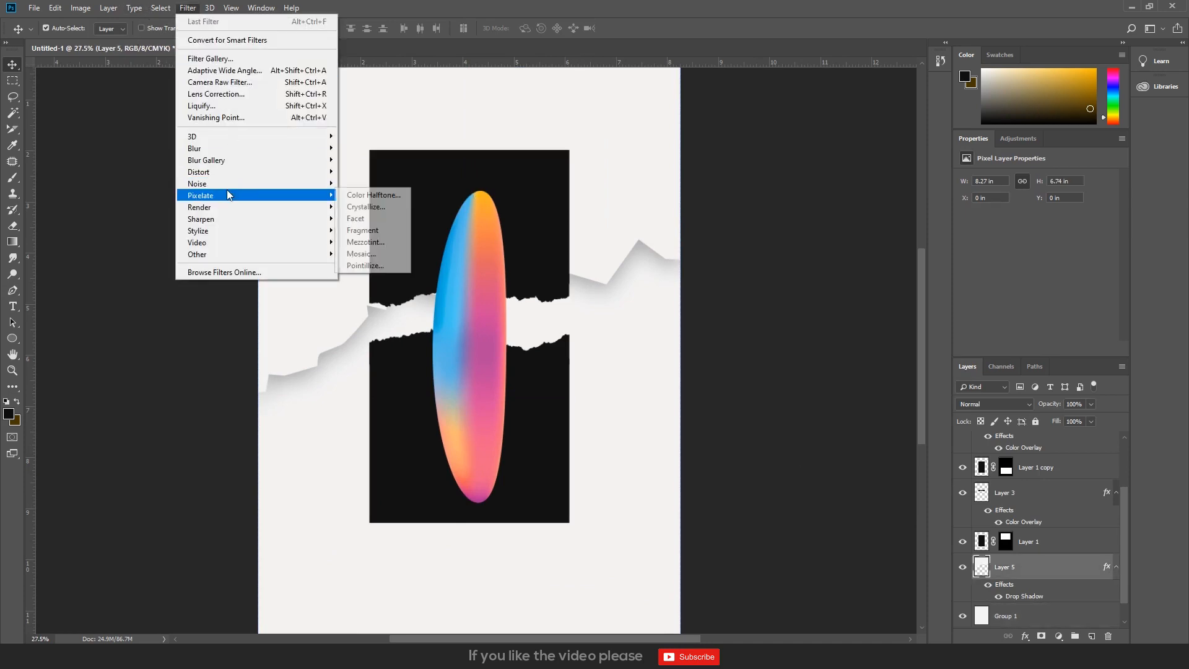
{"action": "left_click", "coordinate": [384, 191]}
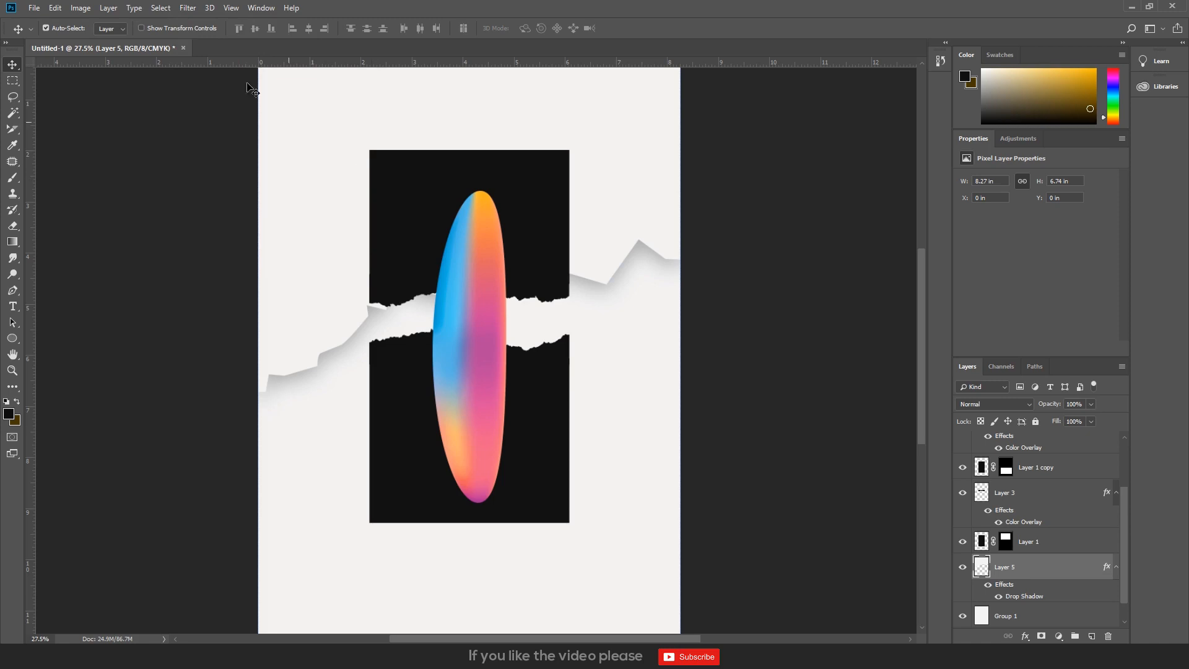
{"action": "left_click", "coordinate": [190, 7]}
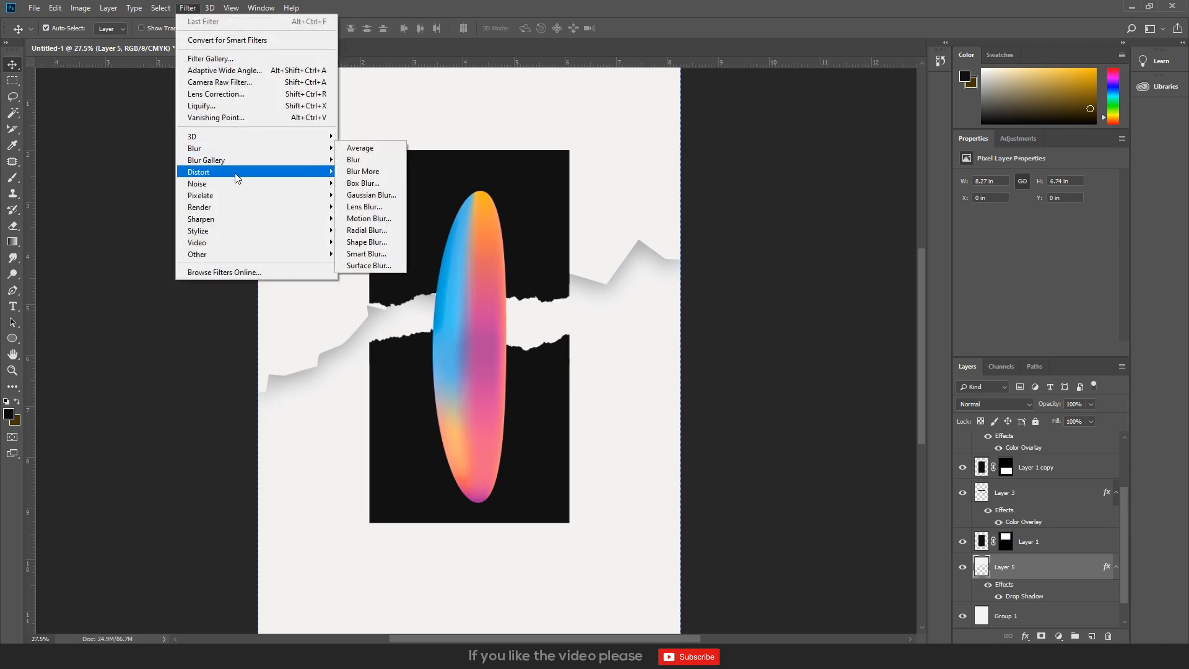
{"action": "mouse_move", "coordinate": [234, 186]}
{"action": "left_click", "coordinate": [382, 180]}
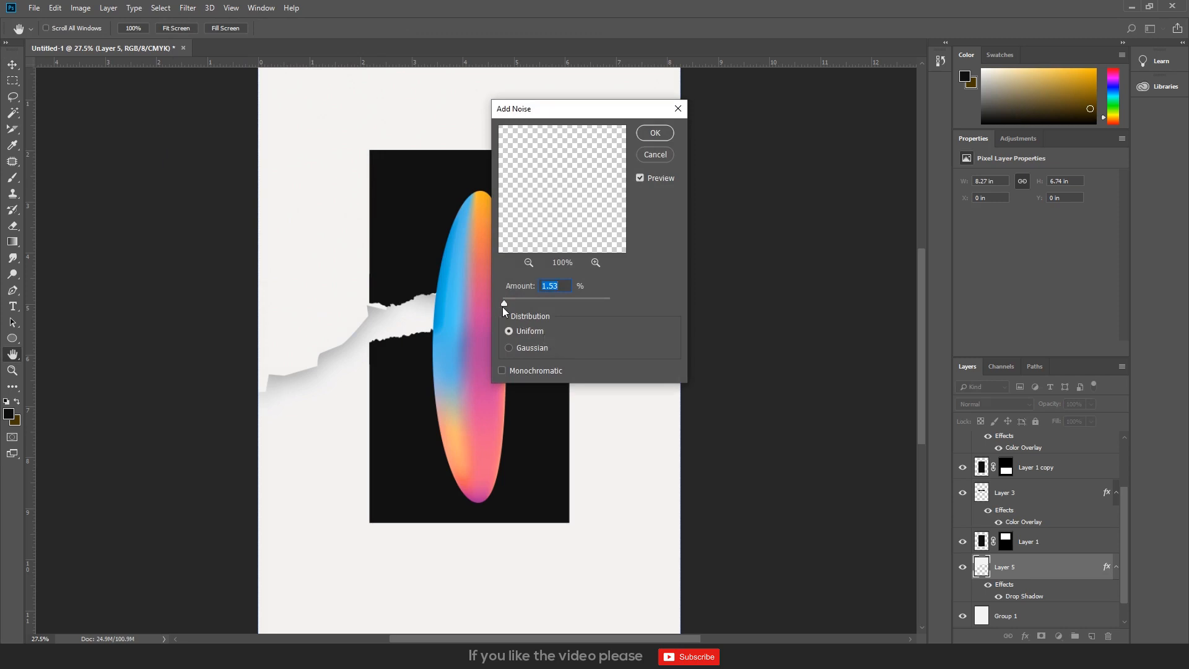
{"action": "left_click_drag", "start_coordinate": [503, 301], "coordinate": [521, 301]}
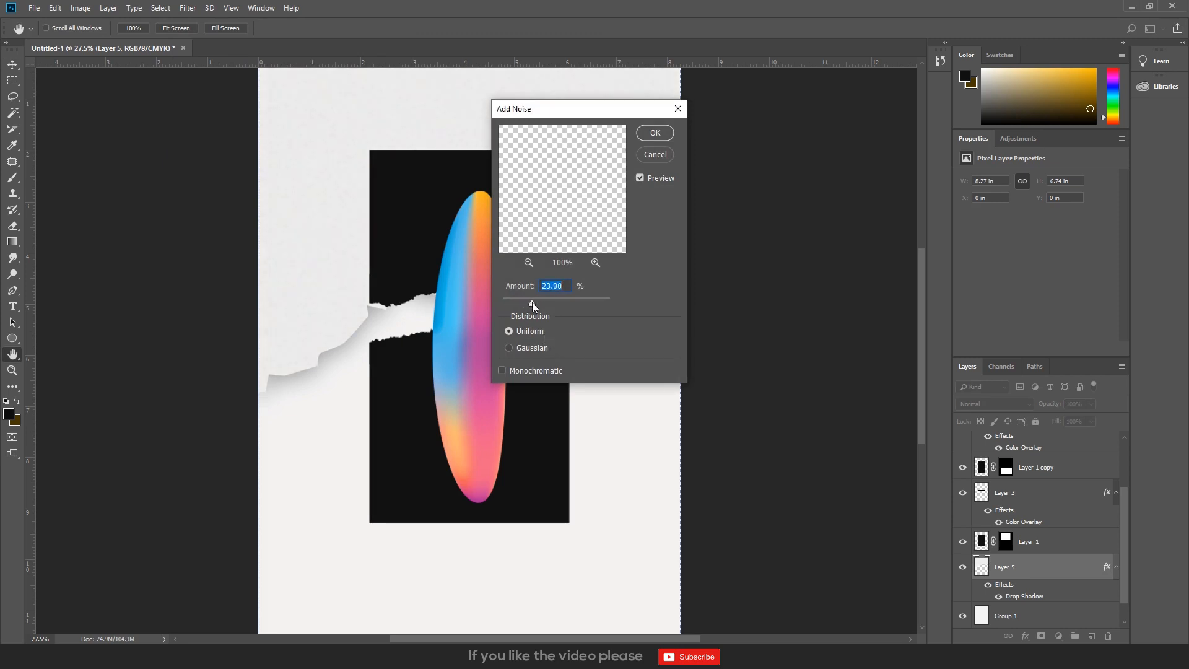
{"action": "left_click_drag", "start_coordinate": [531, 303], "coordinate": [536, 302]}
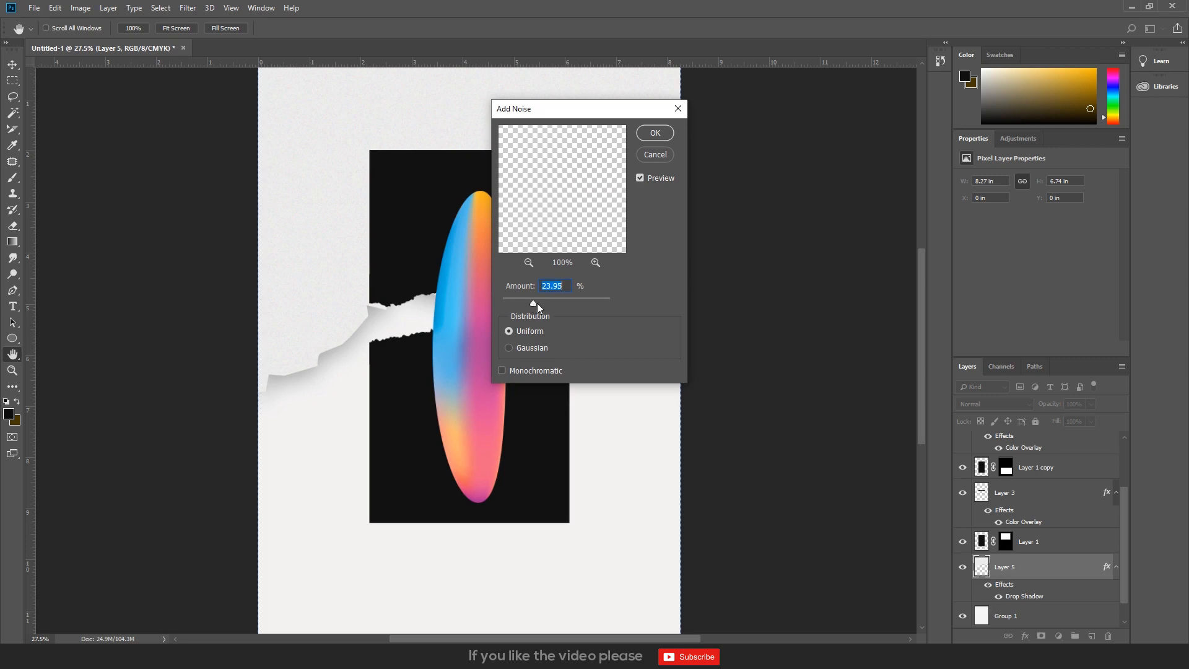
{"action": "left_click", "coordinate": [644, 135]}
- Apply the same Add Noise filter to the Group 1 background layer
{"action": "left_click", "coordinate": [1060, 614]}
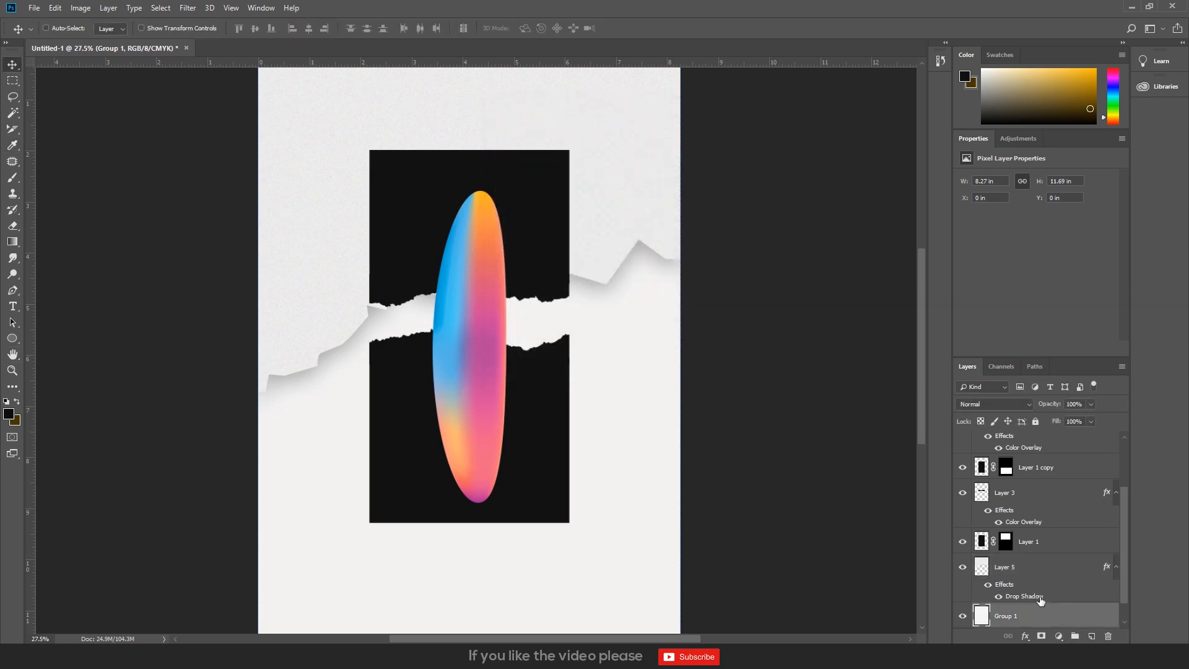
{"action": "scroll", "coordinate": [620, 321], "scroll_direction": "up", "scroll_amount": 3}
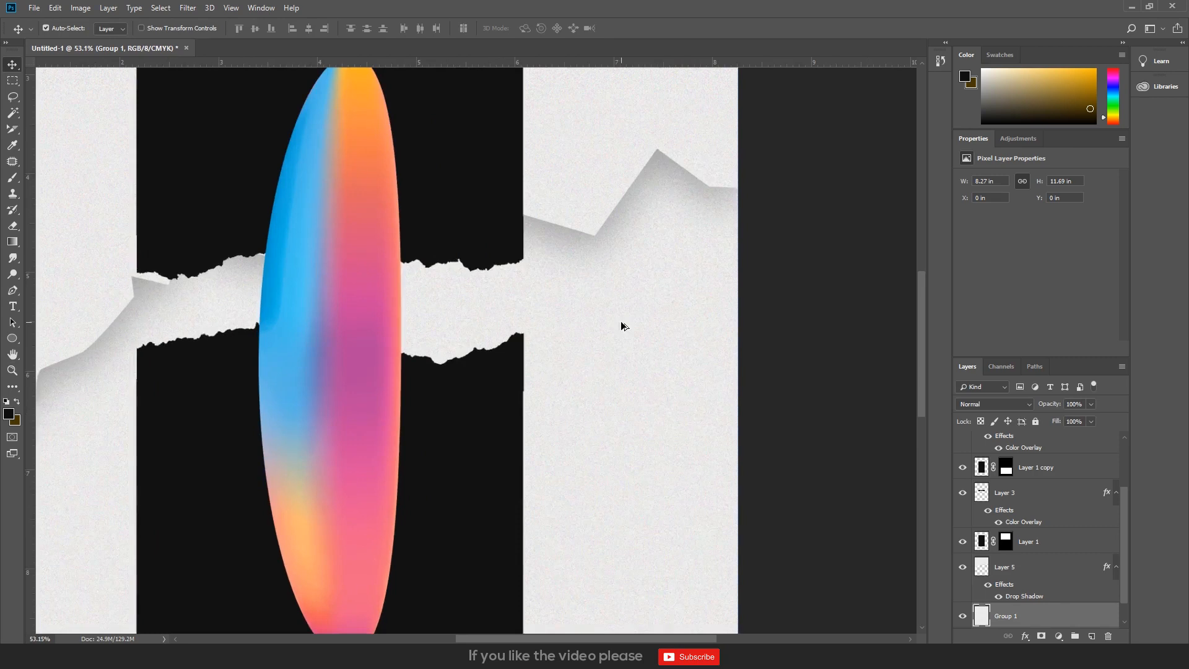
{"action": "scroll", "coordinate": [621, 321], "scroll_direction": "down", "scroll_amount": 2}
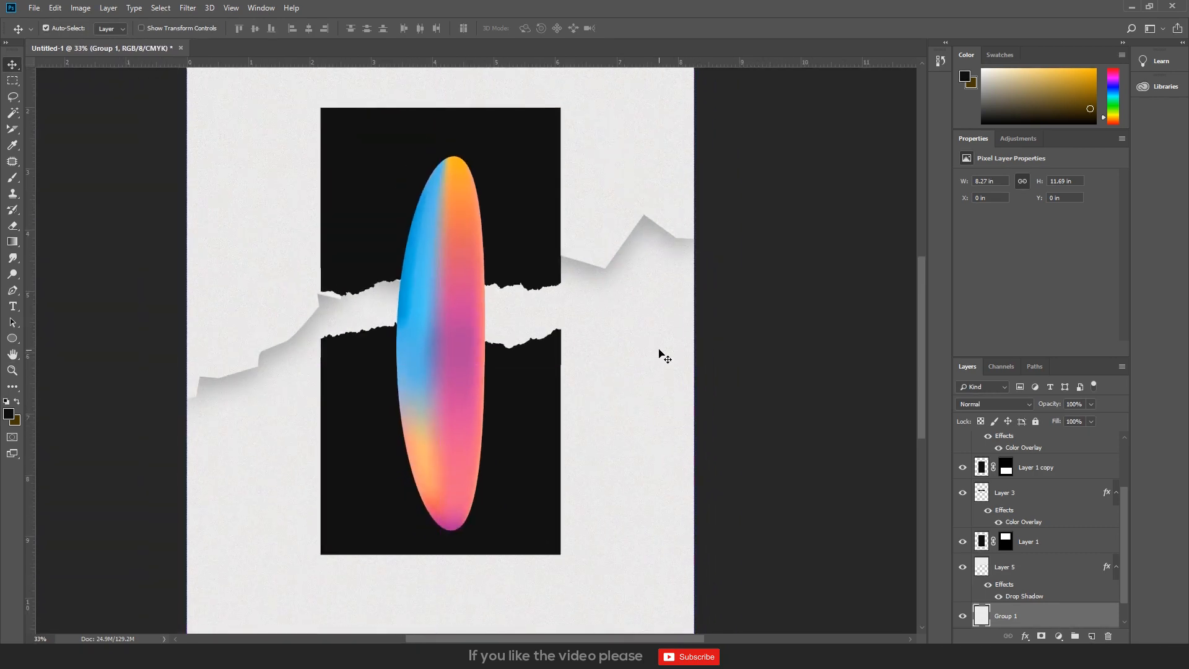
{"action": "scroll", "coordinate": [661, 347], "scroll_direction": "down", "scroll_amount": 1}
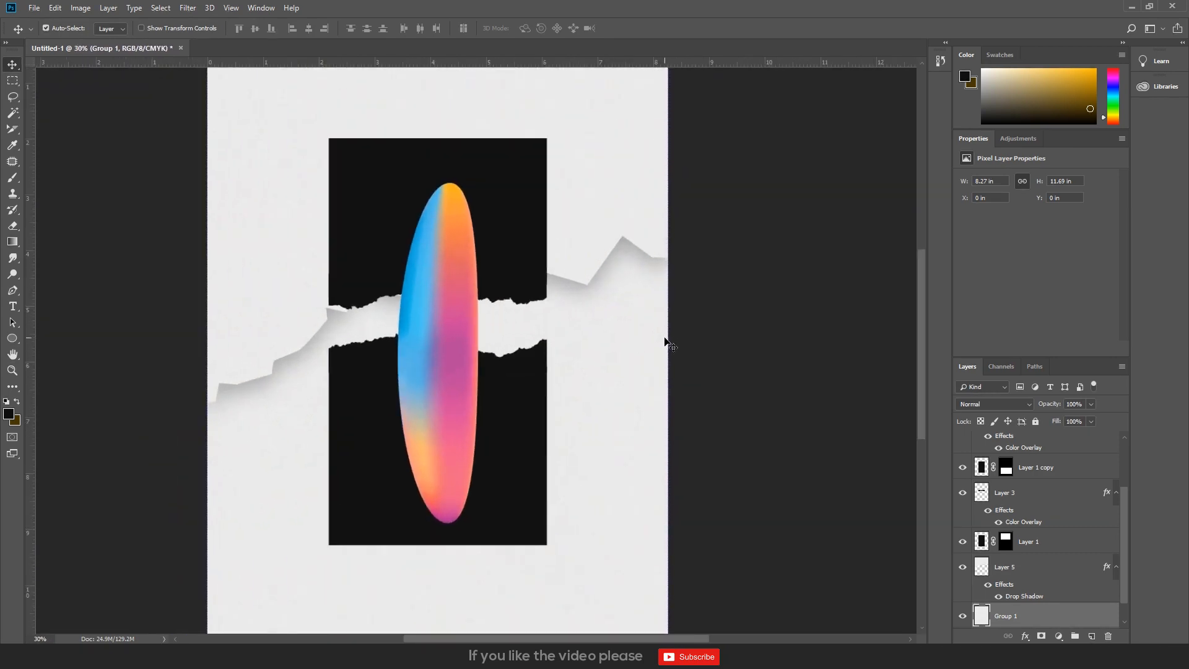
- Add a Curves adjustment above Hue/Saturation 1 and pull the RGB curve far down to strongly darken the image
{"action": "scroll", "coordinate": [1047, 516], "scroll_direction": "up", "scroll_amount": 2}
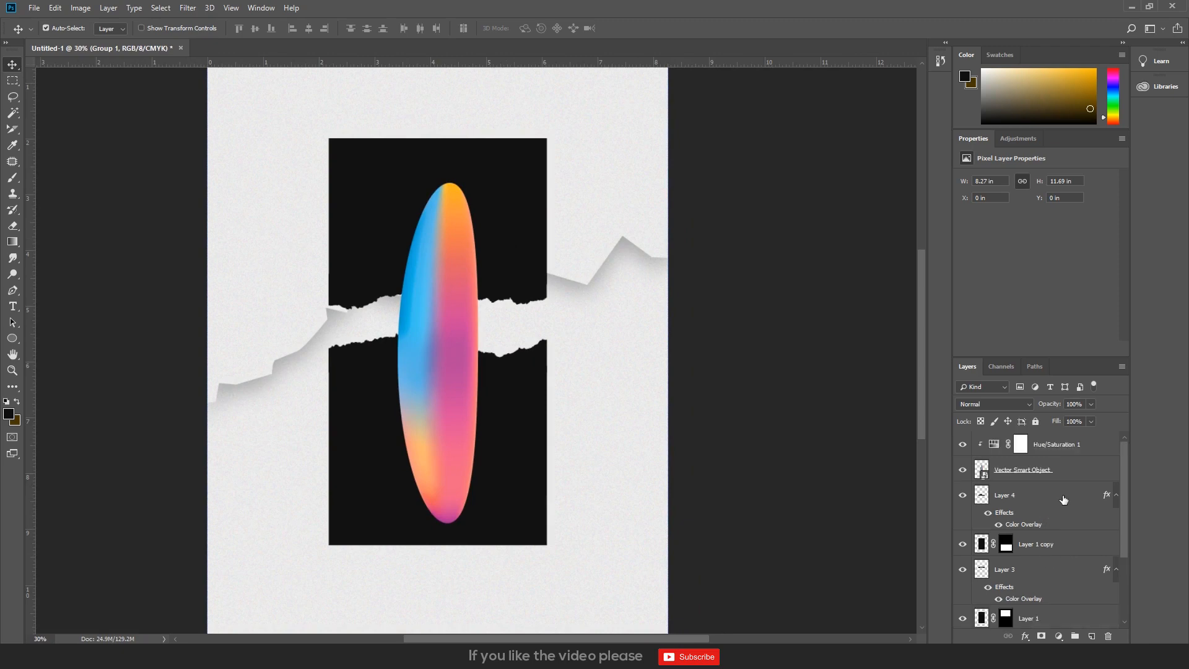
{"action": "left_click", "coordinate": [1110, 454]}
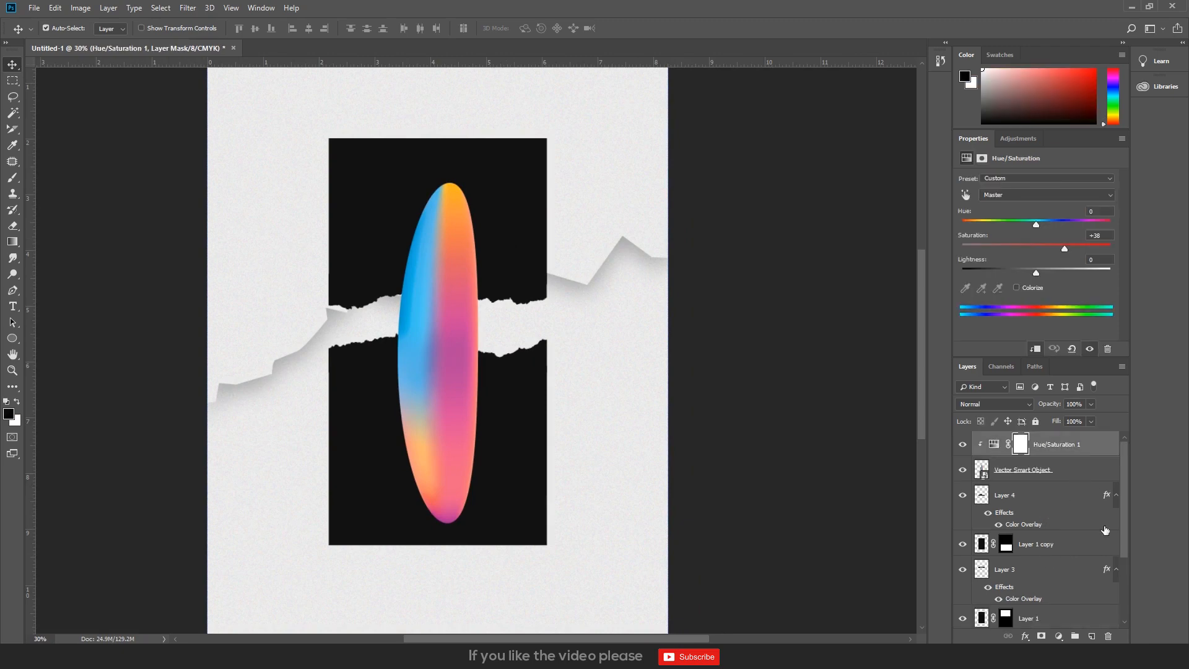
{"action": "left_click", "coordinate": [1061, 639]}
{"action": "left_click", "coordinate": [1079, 481]}
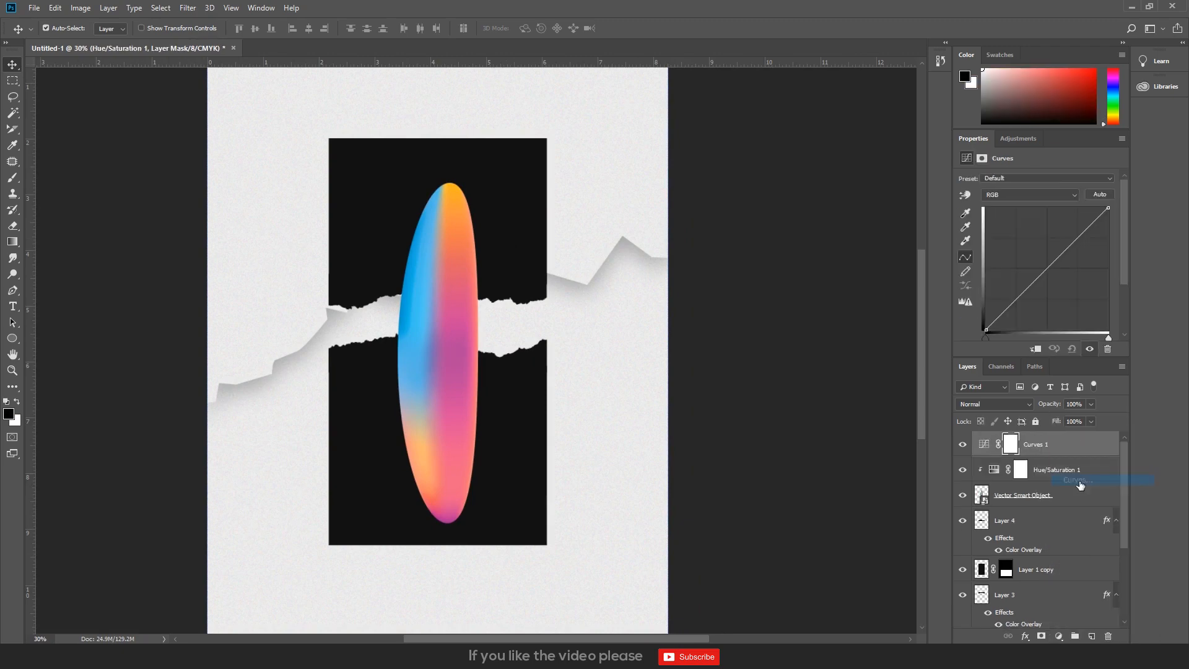
{"action": "left_click_drag", "start_coordinate": [1053, 263], "coordinate": [1090, 290]}
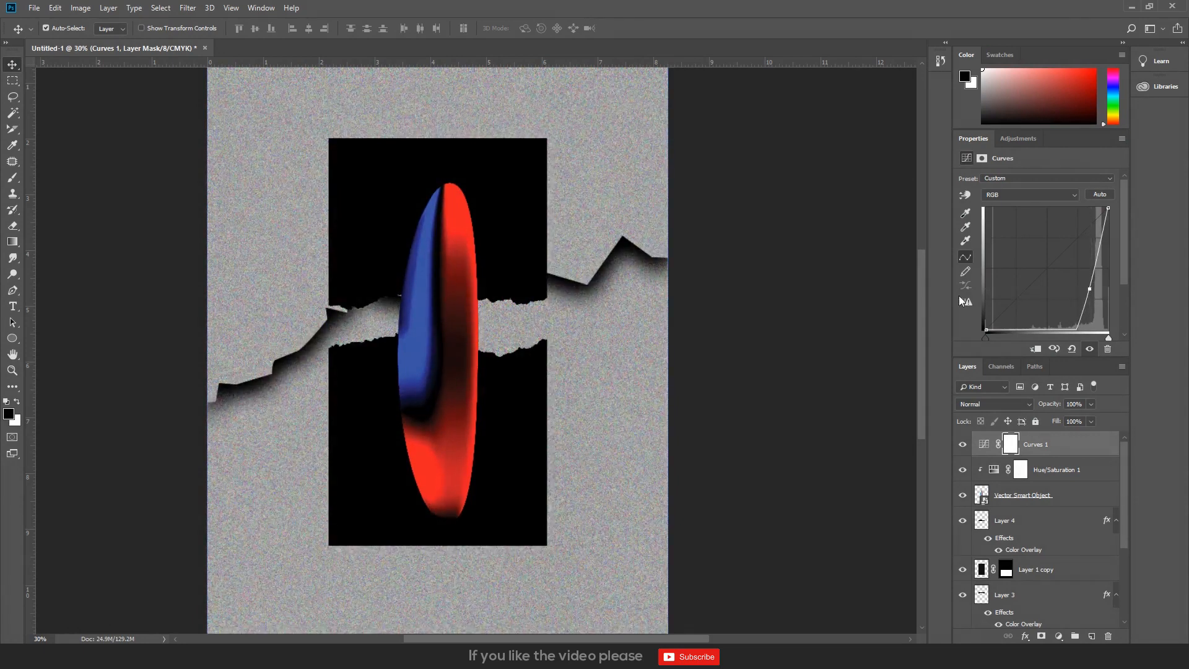
- Move the Curves 1 adjustment down the layer stack so it sits directly above Layer 5
{"action": "left_click", "coordinate": [750, 262]}
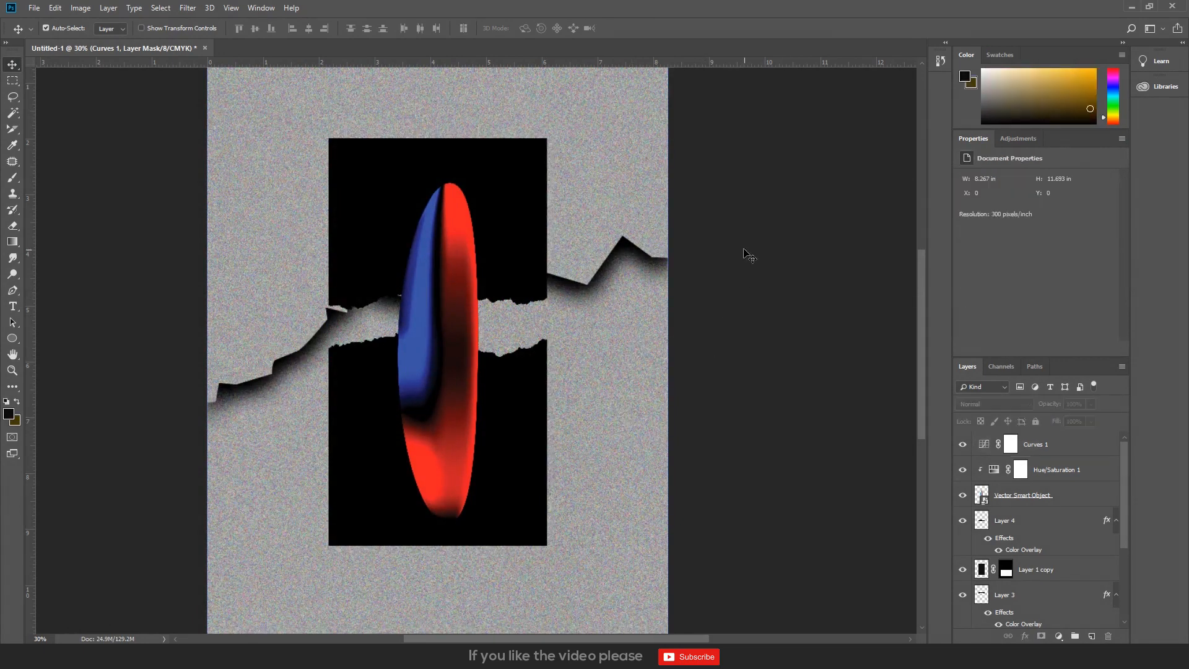
{"action": "scroll", "coordinate": [593, 301], "scroll_direction": "down", "scroll_amount": 2}
{"action": "scroll", "coordinate": [629, 303], "scroll_direction": "up", "scroll_amount": 2}
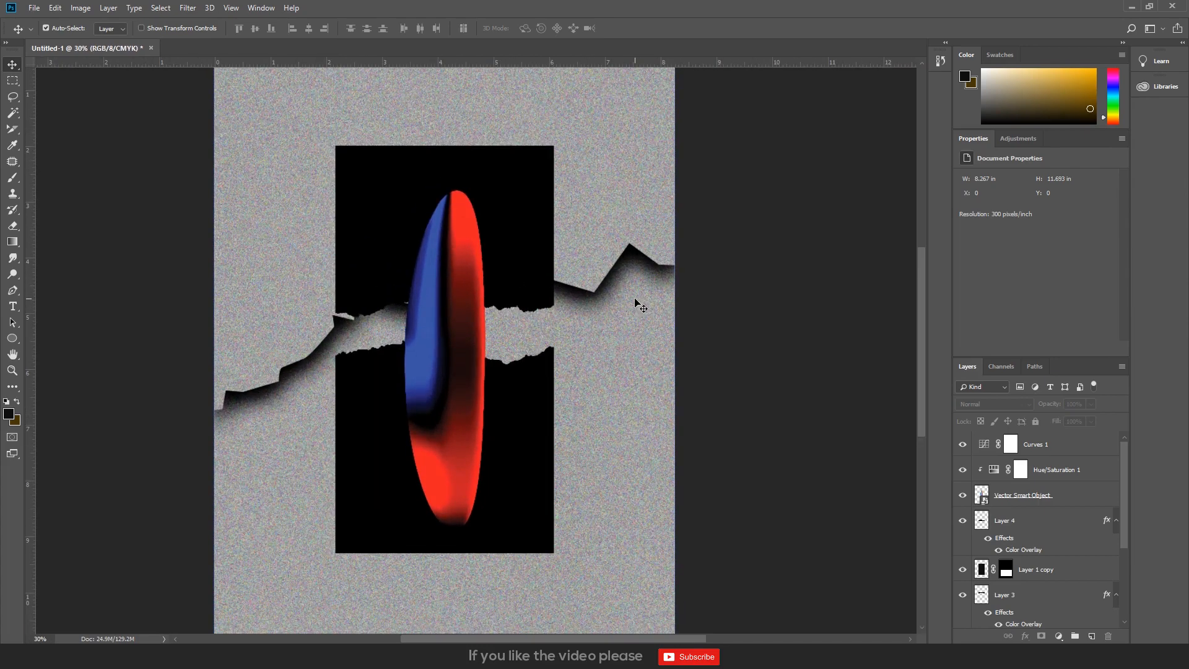
{"action": "left_click", "coordinate": [1046, 445]}
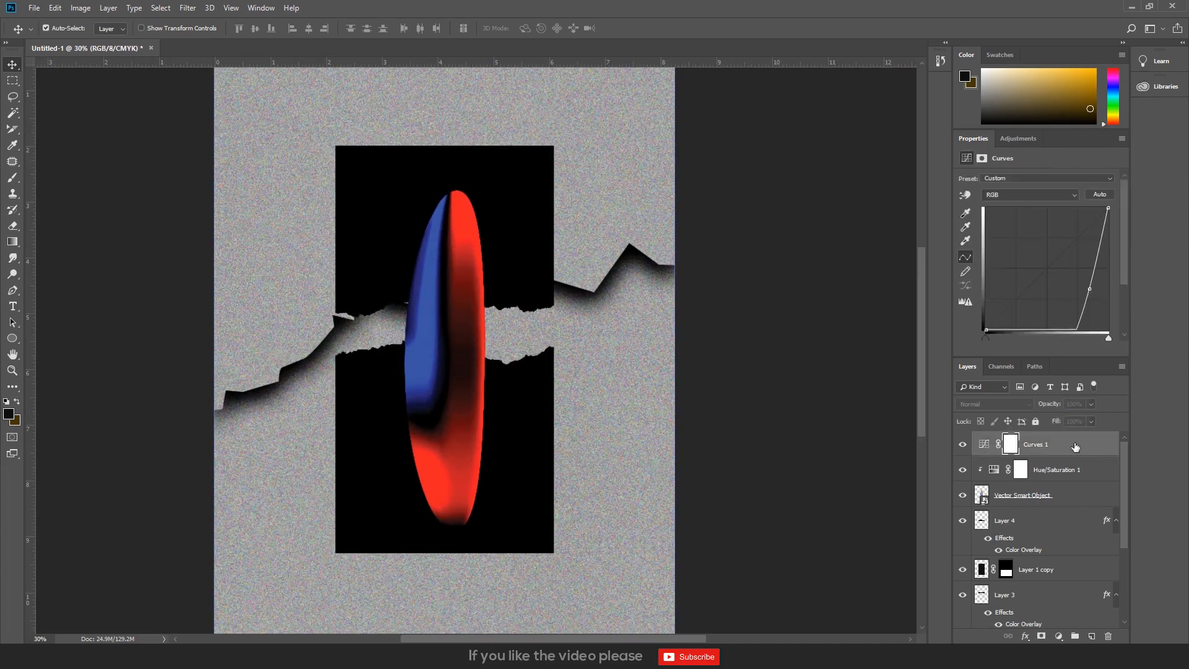
{"action": "scroll", "coordinate": [1089, 445], "scroll_direction": "down", "scroll_amount": 1}
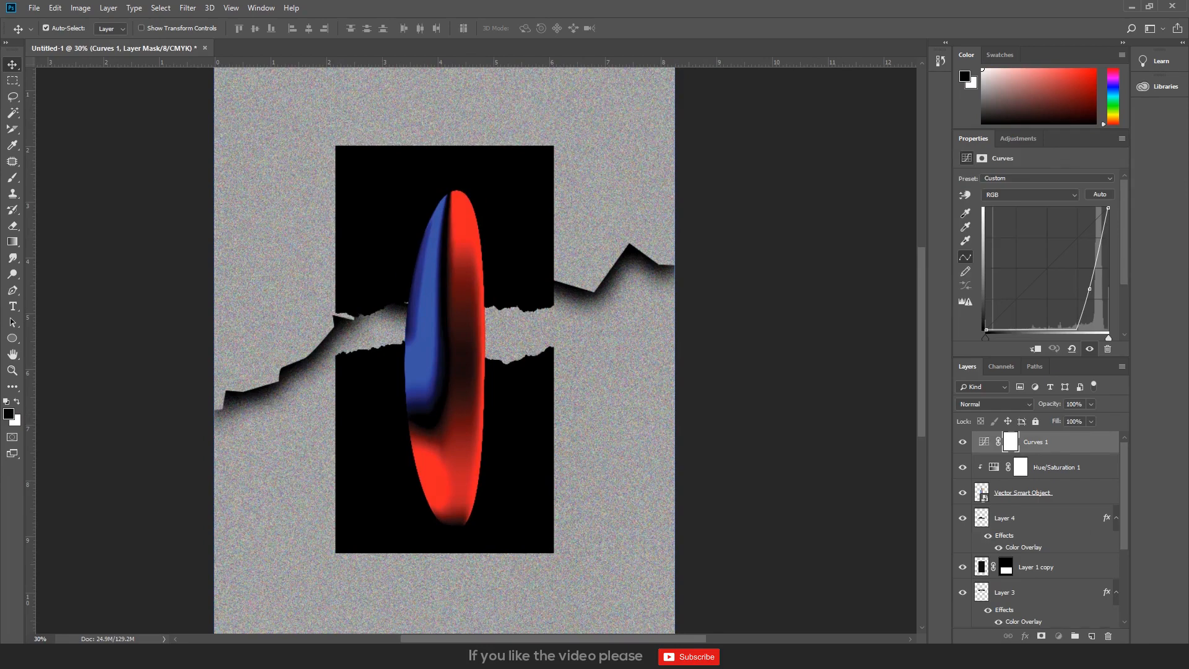
{"action": "left_click_drag", "start_coordinate": [1046, 441], "coordinate": [1046, 579]}
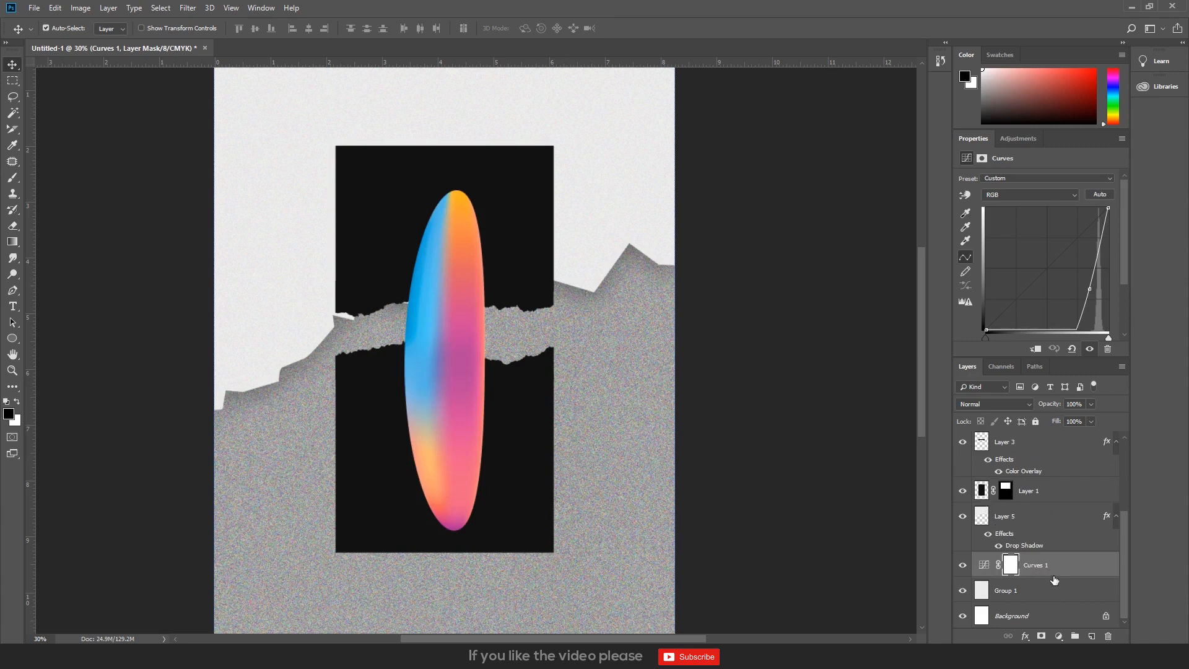
{"action": "key", "text": "ctrl+t"}
{"action": "key", "text": "Return"}
{"action": "left_click_drag", "start_coordinate": [1046, 566], "coordinate": [1039, 519]}
{"action": "scroll", "coordinate": [657, 339], "scroll_direction": "down", "scroll_amount": 2}
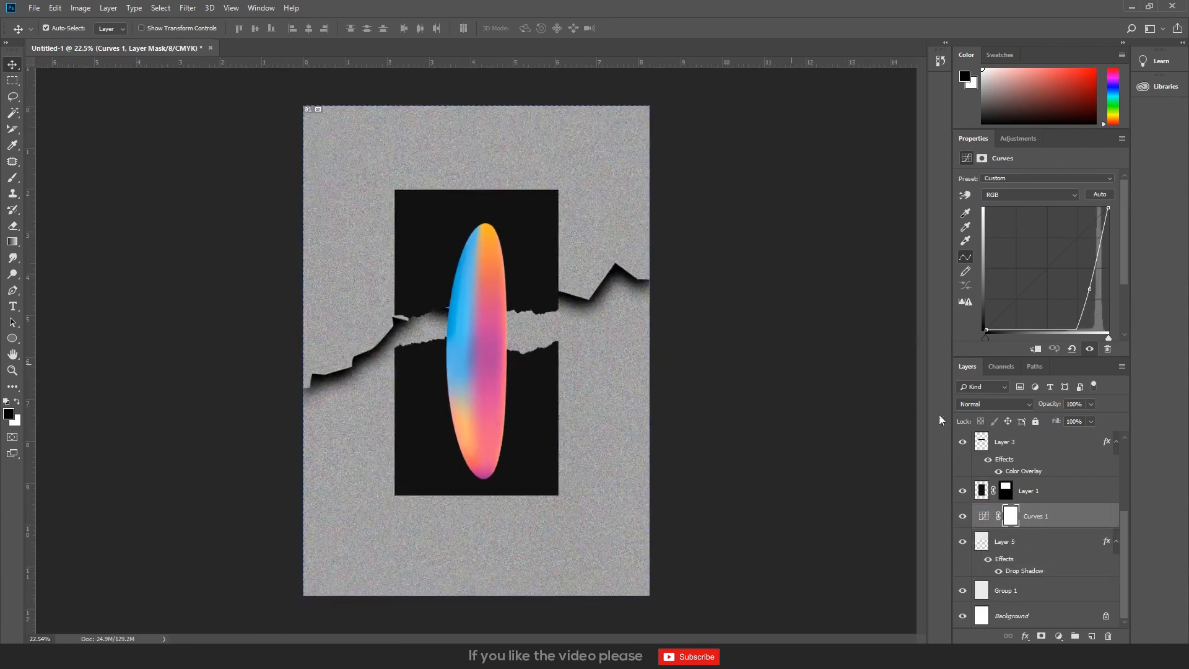
- Invert the Curves 1 layer mask to black and brush white along the paper tear to bring in dark, grainy shading
{"action": "left_click", "coordinate": [1010, 518]}
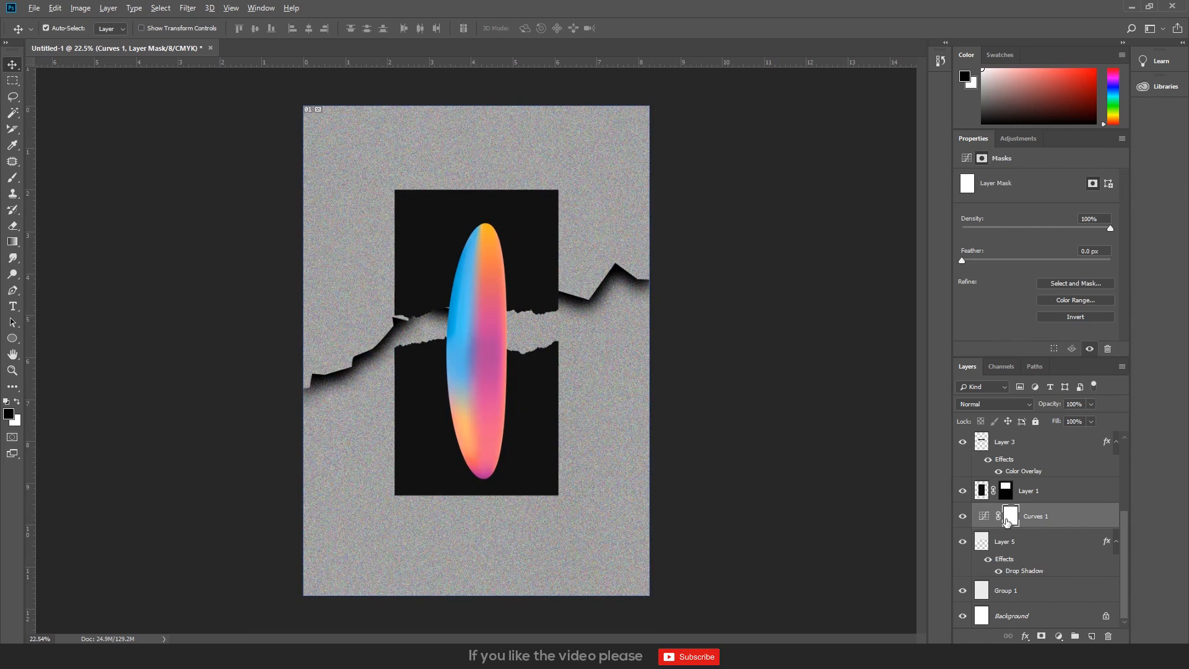
{"action": "key", "text": "ctrl+i"}
{"action": "key", "text": "b"}
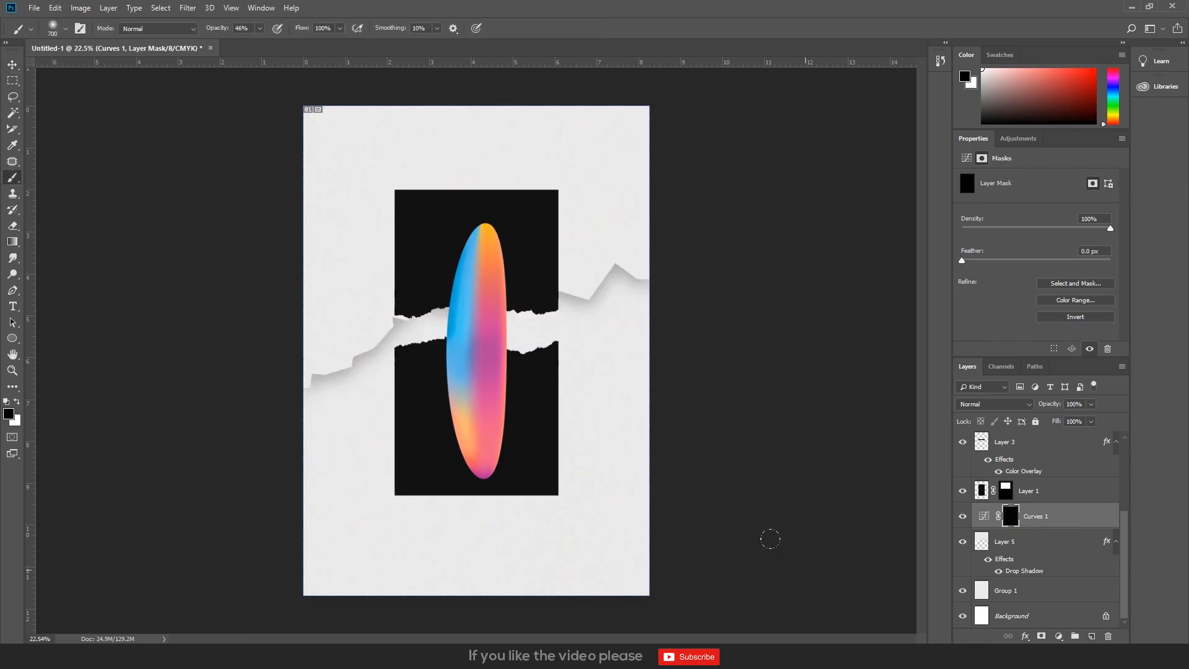
{"action": "left_click", "coordinate": [17, 401]}
{"action": "mouse_move", "coordinate": [293, 347]}
{"action": "left_mouse_down"}
{"action": "mouse_move", "coordinate": [363, 286]}
{"action": "mouse_move", "coordinate": [619, 278]}
{"action": "mouse_move", "coordinate": [346, 291]}
{"action": "left_mouse_up"}
- Brush black with a smaller brush on the Curves 1 mask above the tear to reduce the shading there
{"action": "key", "text": "v"}
{"action": "key", "text": "b"}
{"action": "left_click", "coordinate": [17, 401]}
{"action": "key", "text": "bracketleft"}
{"action": "mouse_move", "coordinate": [337, 273]}
{"action": "left_mouse_down"}
{"action": "mouse_move", "coordinate": [334, 347]}
{"action": "mouse_move", "coordinate": [371, 297]}
{"action": "left_mouse_up"}
{"action": "key", "text": "v"}
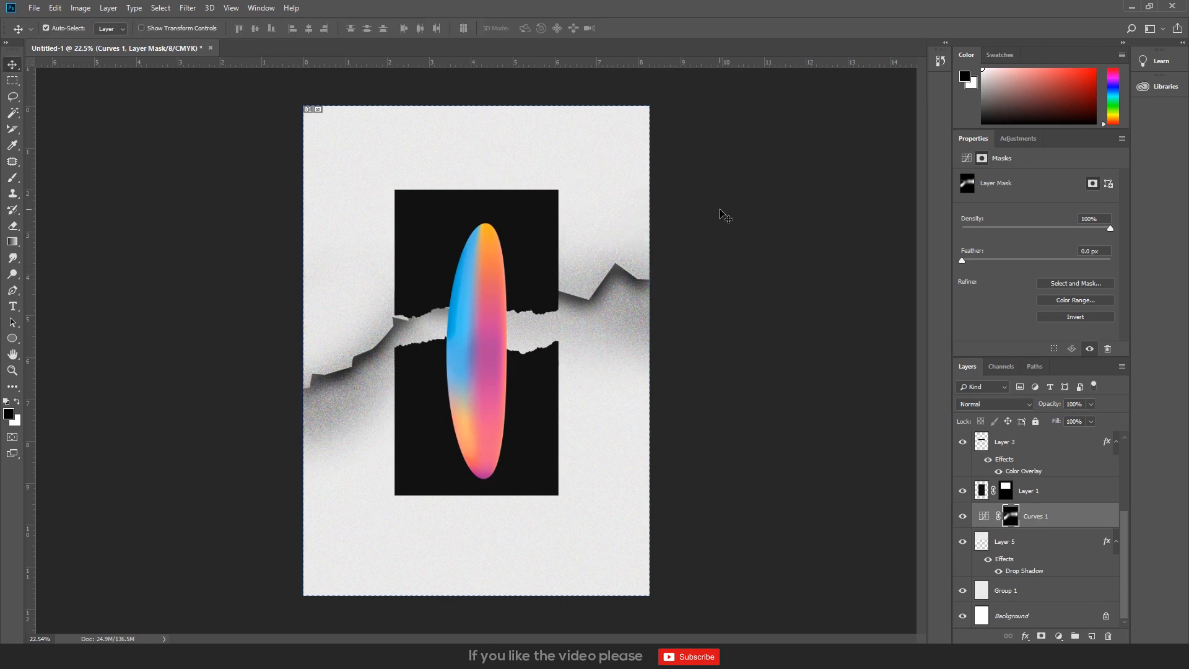
{"action": "key", "text": "ctrl+0"}
{"action": "key", "text": "alt+bracketleft"}
{"action": "key", "text": "ctrl+t"}
{"action": "left_click_drag", "start_coordinate": [624, 191], "coordinate": [656, 464]}
{"action": "key", "text": "Escape"}
{"action": "left_click", "coordinate": [1046, 516], "text": "shift"}
{"action": "key", "text": "ctrl+t"}
{"action": "key", "text": "Escape"}
{"action": "scroll", "coordinate": [601, 449], "scroll_direction": "down", "scroll_amount": 3}
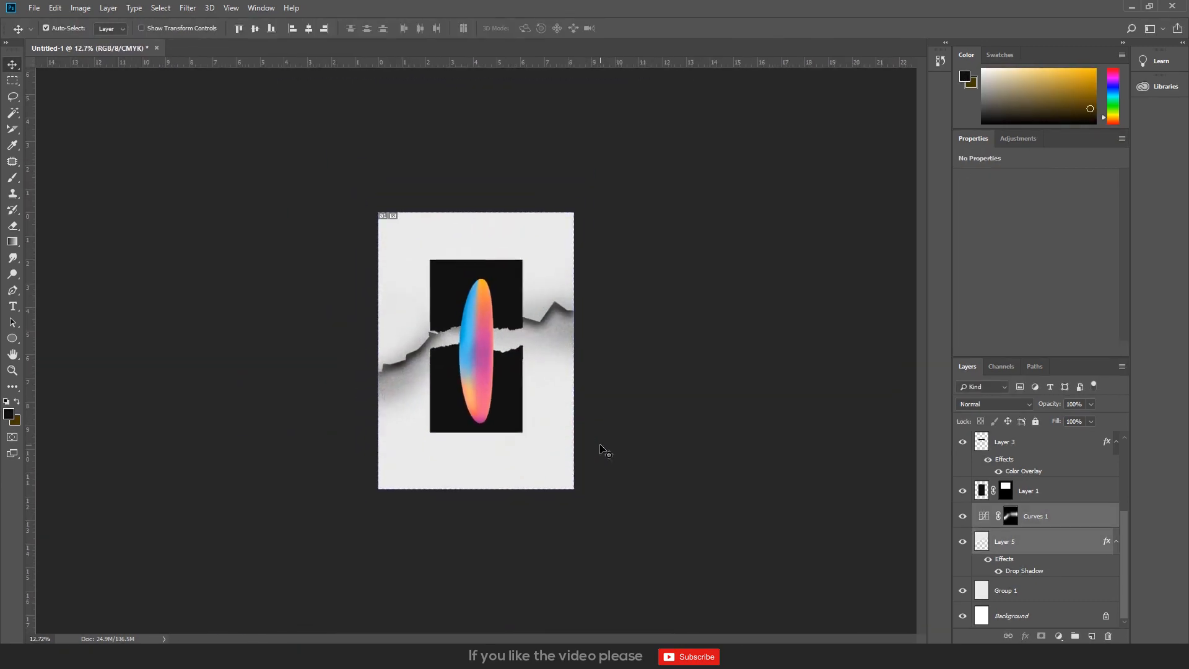
{"action": "left_click", "coordinate": [658, 390]}
{"action": "scroll", "coordinate": [547, 337], "scroll_direction": "up", "scroll_amount": 2}
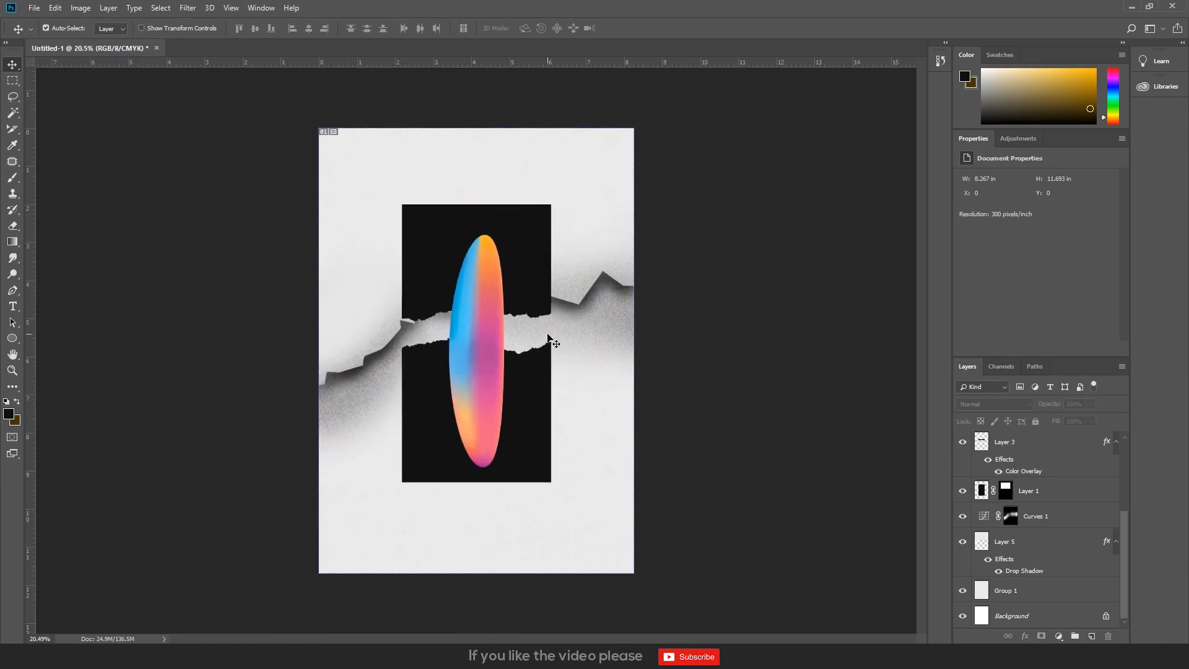
- Rotate the upper torn strip on Layer 3 clockwise so the tear slopes down to the right
{"action": "scroll", "coordinate": [628, 366], "scroll_direction": "up", "scroll_amount": 1}
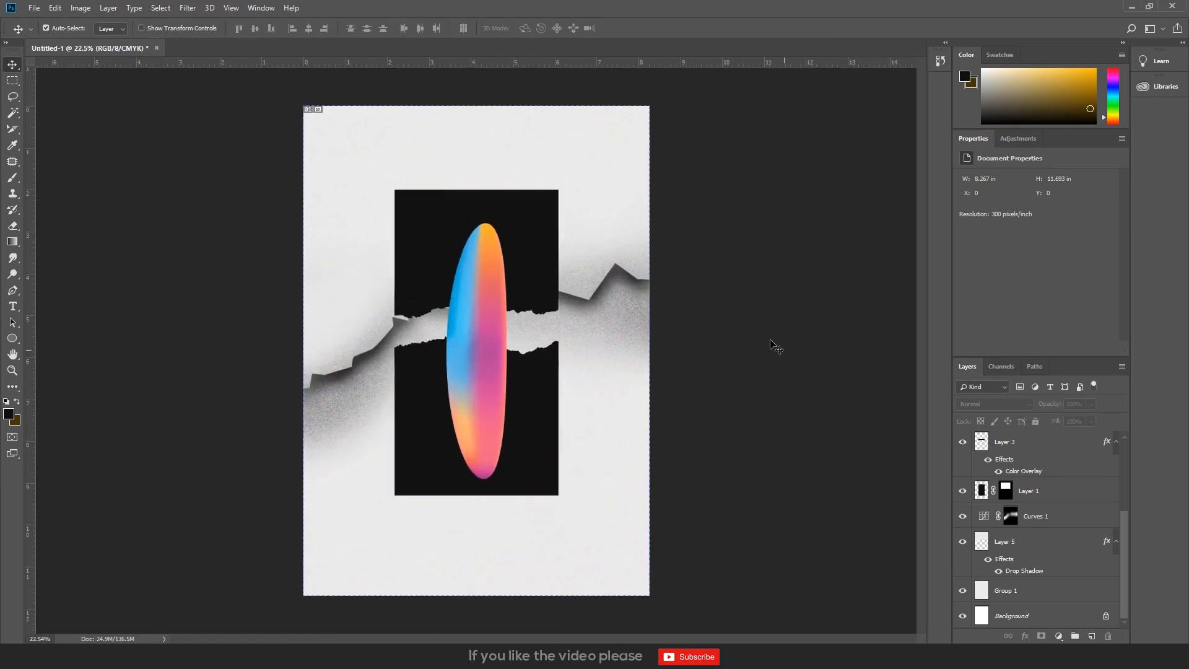
{"action": "left_click", "coordinate": [542, 317]}
{"action": "key", "text": "ctrl+t"}
{"action": "left_click_drag", "start_coordinate": [551, 245], "coordinate": [559, 256]}
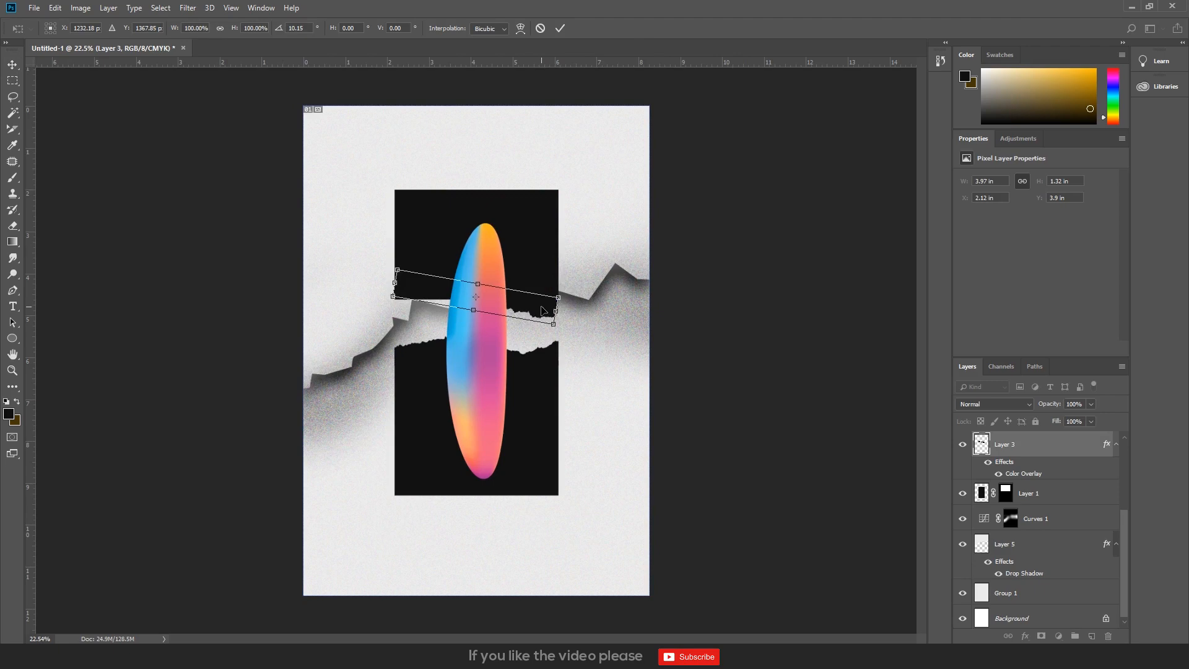
{"action": "key", "text": "Return"}
- Rotate the lower torn strip on Layer 4 clockwise and reposition it along the lower rectangle's torn edge
{"action": "left_click", "coordinate": [544, 371]}
{"action": "left_click", "coordinate": [550, 353]}
{"action": "key", "text": "ctrl+t"}
{"action": "left_click_drag", "start_coordinate": [566, 325], "coordinate": [570, 350]}
{"action": "left_click_drag", "start_coordinate": [521, 372], "coordinate": [580, 349]}
{"action": "key", "text": "Return"}
- Mask out the part of Layer 4 that sticks out past the lower dark rectangle's right edge
{"action": "scroll", "coordinate": [551, 363], "scroll_direction": "up", "scroll_amount": 17}
{"action": "key", "text": "m"}
{"action": "left_click_drag", "start_coordinate": [592, 293], "coordinate": [785, 615]}
{"action": "left_click_drag", "start_coordinate": [661, 469], "coordinate": [656, 464]}
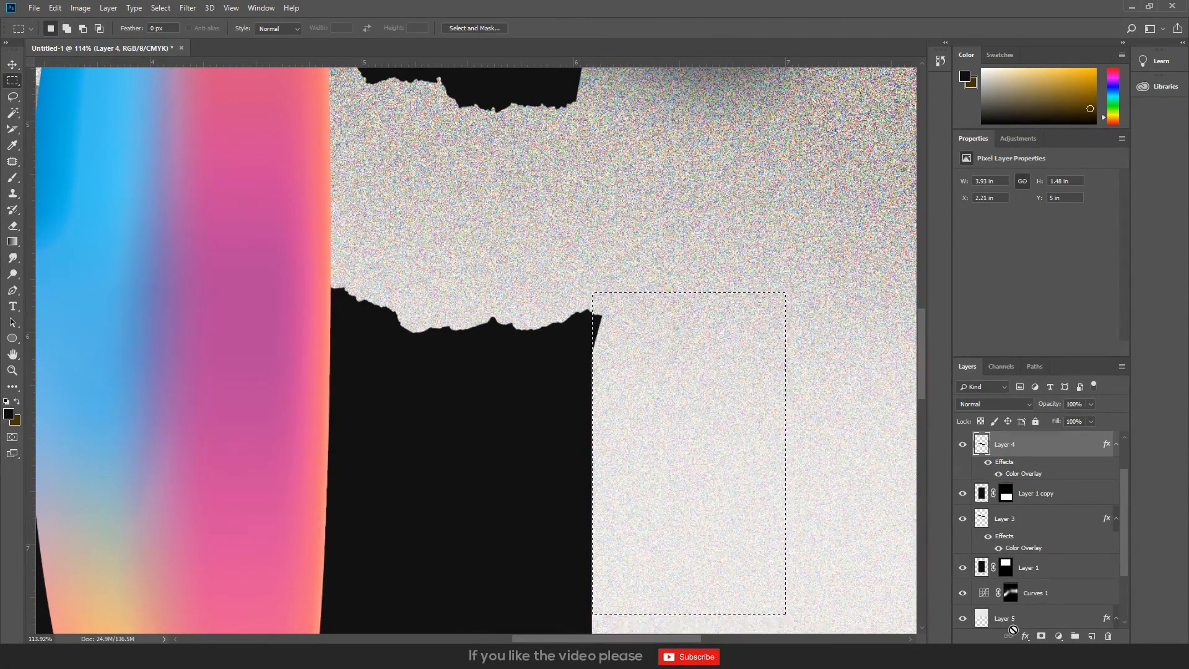
{"action": "left_click", "coordinate": [1040, 636]}
- Select the area at the upper rectangle's right edge and fill it on the Layer 1 mask to close the gap above the tear
{"action": "key", "text": "v"}
{"action": "scroll", "coordinate": [564, 319], "scroll_direction": "down", "scroll_amount": 6}
{"action": "scroll", "coordinate": [565, 319], "scroll_direction": "up", "scroll_amount": 2}
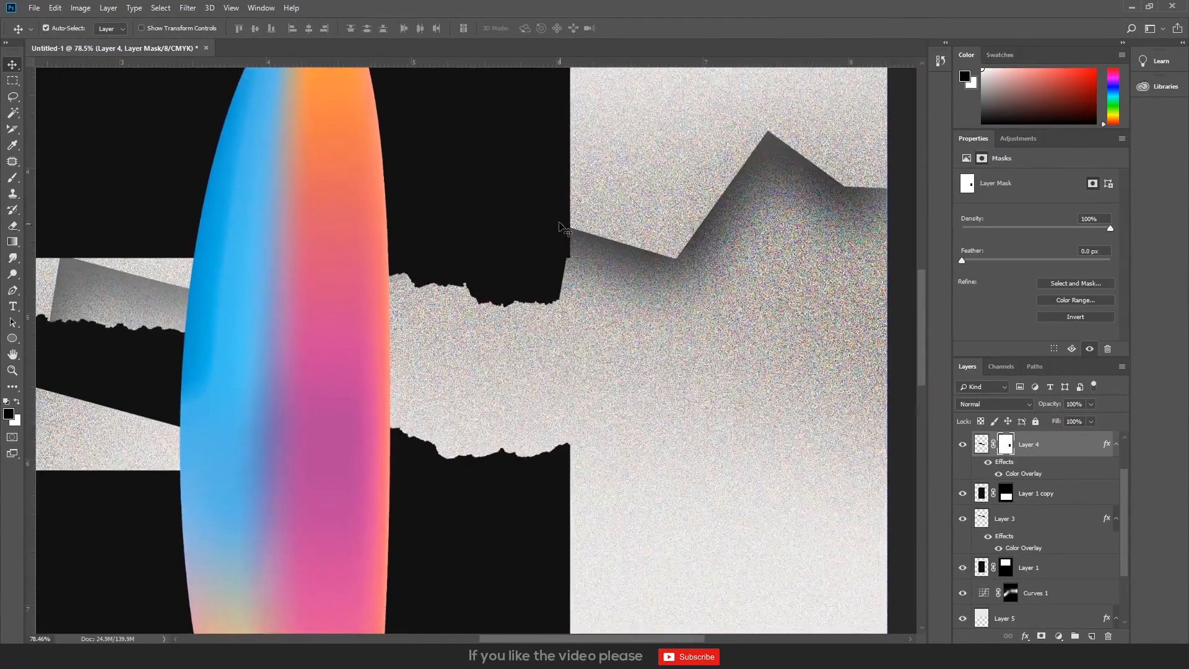
{"action": "left_click", "coordinate": [565, 154]}
{"action": "left_click", "coordinate": [536, 124]}
{"action": "key", "text": "m"}
{"action": "left_click_drag", "start_coordinate": [569, 162], "coordinate": [542, 299]}
{"action": "left_click", "coordinate": [1006, 567]}
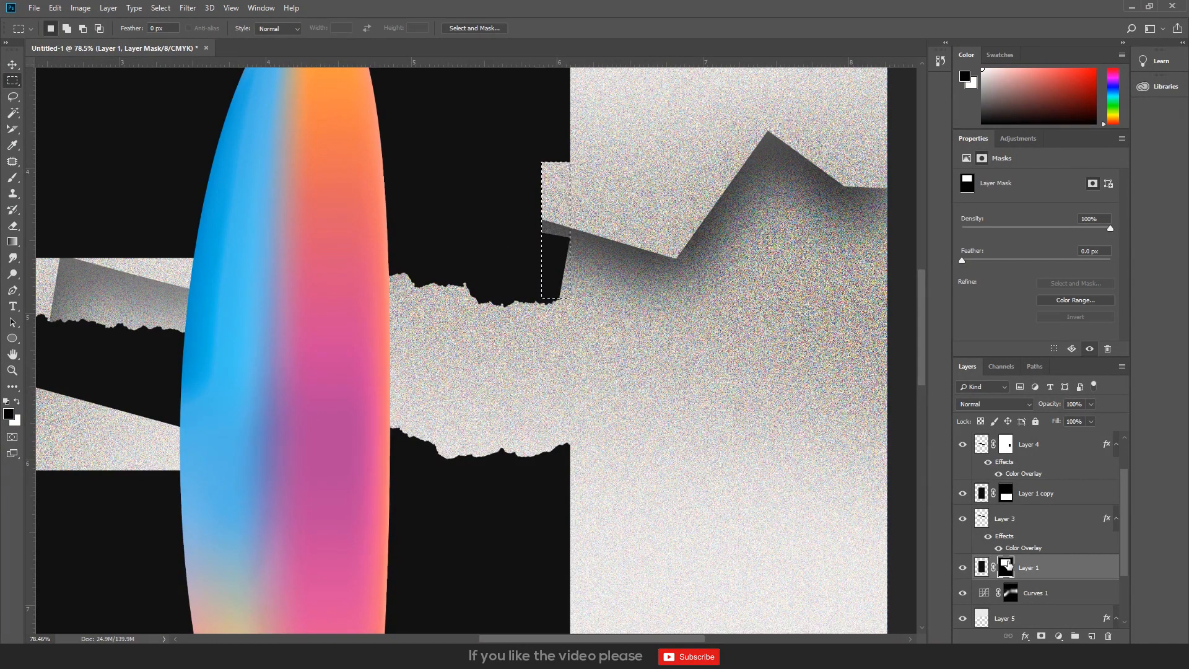
{"action": "scroll", "coordinate": [127, 257], "scroll_direction": "down", "scroll_amount": 2}
{"action": "key", "text": "v"}
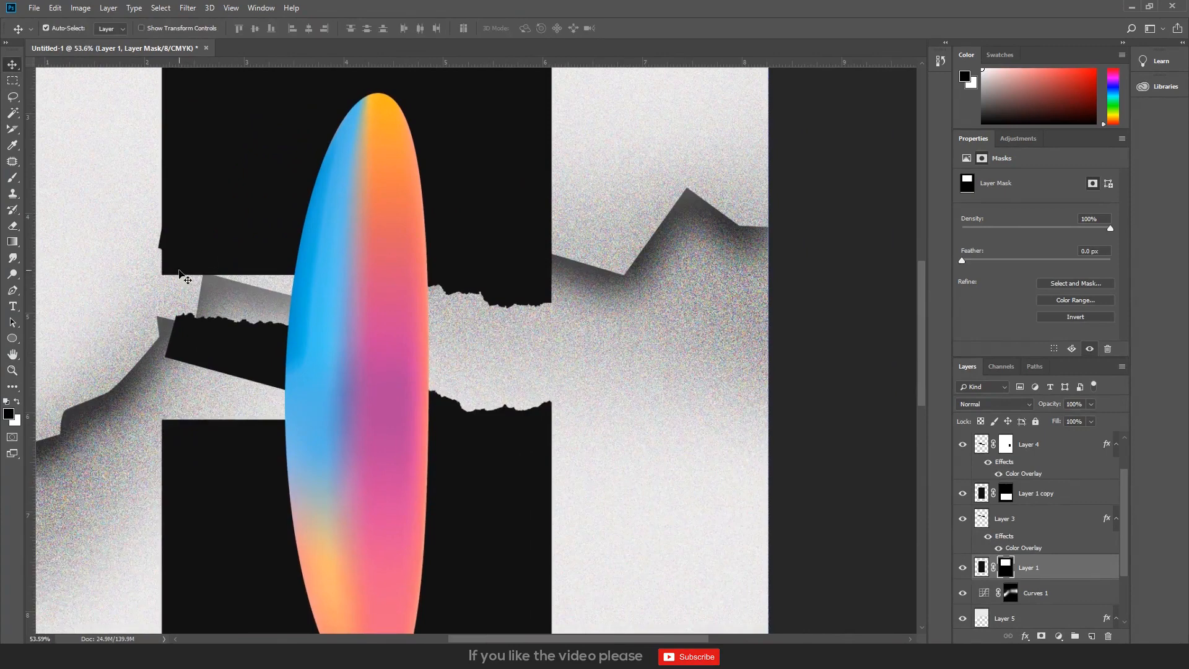
- Paint black on the Layer 1 mask with a small hard brush to hide the dark remains below the upper tear's left part
{"action": "key", "text": "b"}
{"action": "left_click", "coordinate": [60, 34]}
{"action": "double_click", "coordinate": [98, 161]}
{"action": "key", "text": "bracketleft"}
{"action": "key", "text": "bracketleft"}
{"action": "key", "text": "bracketleft"}
{"action": "key", "text": "bracketleft"}
{"action": "key", "text": "bracketleft"}
{"action": "left_click_drag", "start_coordinate": [259, 29], "coordinate": [298, 45]}
{"action": "left_click_drag", "start_coordinate": [162, 260], "coordinate": [296, 259]}
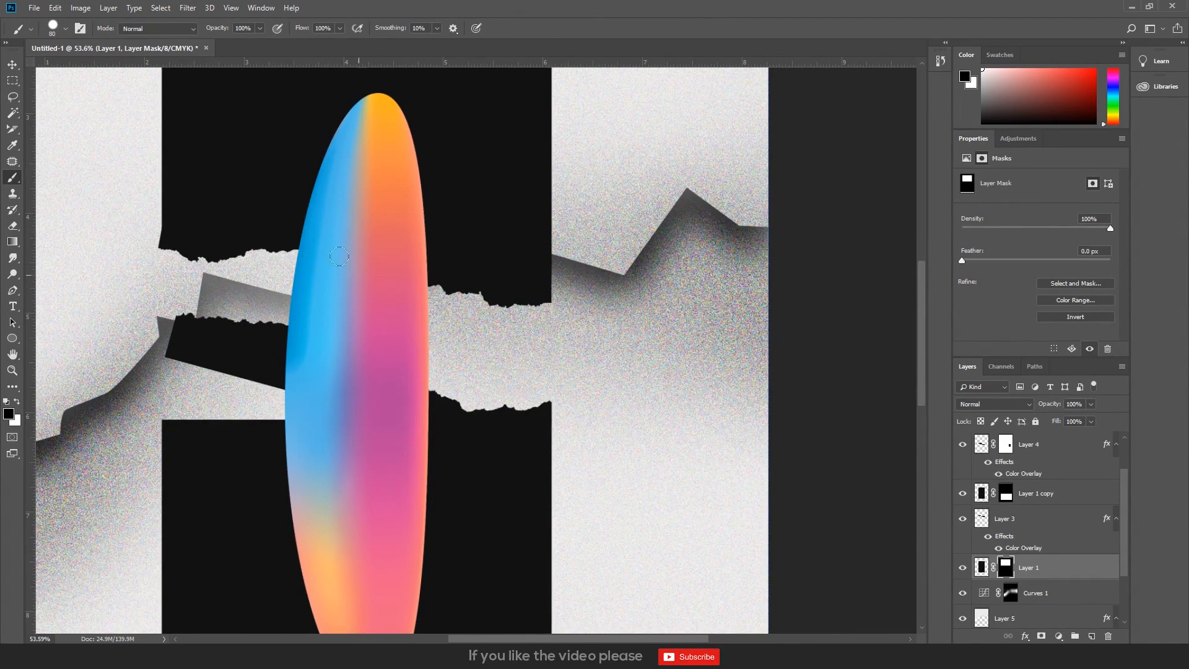
- Mask out the part of Layer 3 that sticks out past the upper dark rectangle's left edge
{"action": "key", "text": "m"}
{"action": "mouse_move", "coordinate": [110, 172]}
{"action": "left_mouse_down"}
{"action": "mouse_move", "coordinate": [162, 254]}
{"action": "mouse_move", "coordinate": [162, 291]}
{"action": "left_mouse_up"}
{"action": "left_click", "coordinate": [1028, 519]}
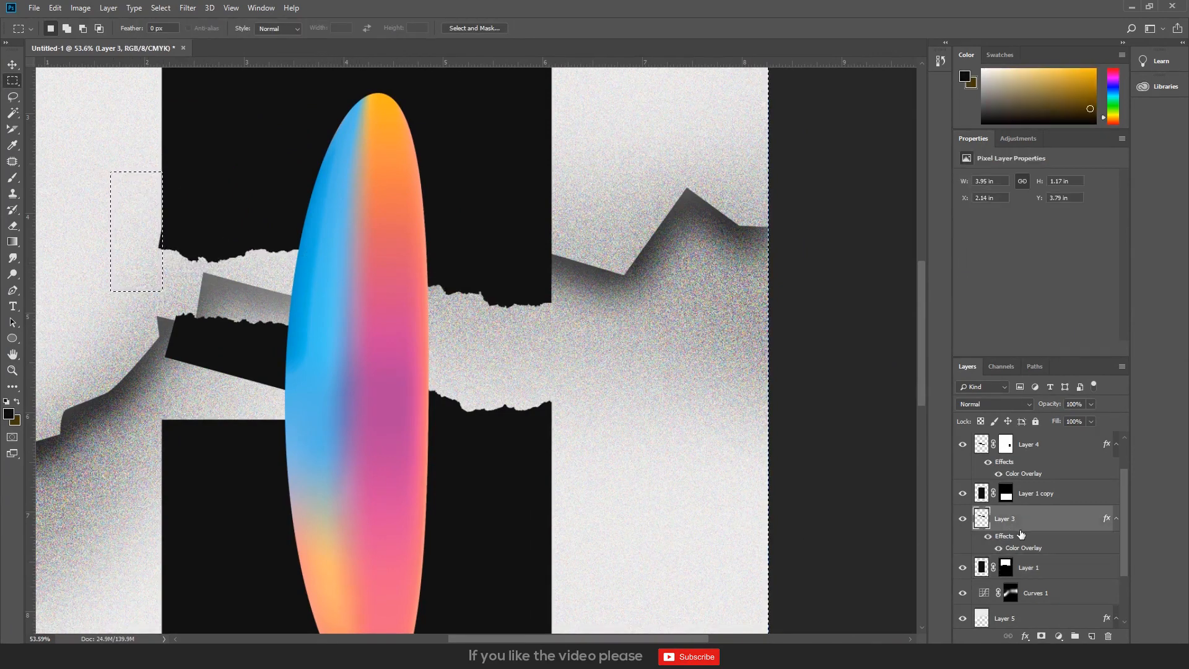
{"action": "left_click", "coordinate": [1041, 635]}
{"action": "key", "text": "v"}
- Paint white on the Layer 1 copy mask to extend the lower dark rectangle up to its torn edge on the left
{"action": "scroll", "coordinate": [286, 350], "scroll_direction": "down", "scroll_amount": 1}
{"action": "scroll", "coordinate": [286, 351], "scroll_direction": "down", "scroll_amount": 1}
{"action": "left_click", "coordinate": [1005, 493]}
{"action": "key", "text": "b"}
{"action": "mouse_move", "coordinate": [211, 411]}
{"action": "left_mouse_down"}
{"action": "mouse_move", "coordinate": [253, 413]}
{"action": "mouse_move", "coordinate": [257, 353]}
{"action": "mouse_move", "coordinate": [220, 401]}
{"action": "mouse_move", "coordinate": [199, 398]}
{"action": "mouse_move", "coordinate": [202, 417]}
{"action": "left_mouse_up"}
{"action": "key", "text": "x"}
{"action": "left_click_drag", "start_coordinate": [199, 404], "coordinate": [208, 327]}
{"action": "scroll", "coordinate": [277, 417], "scroll_direction": "down", "scroll_amount": 2}
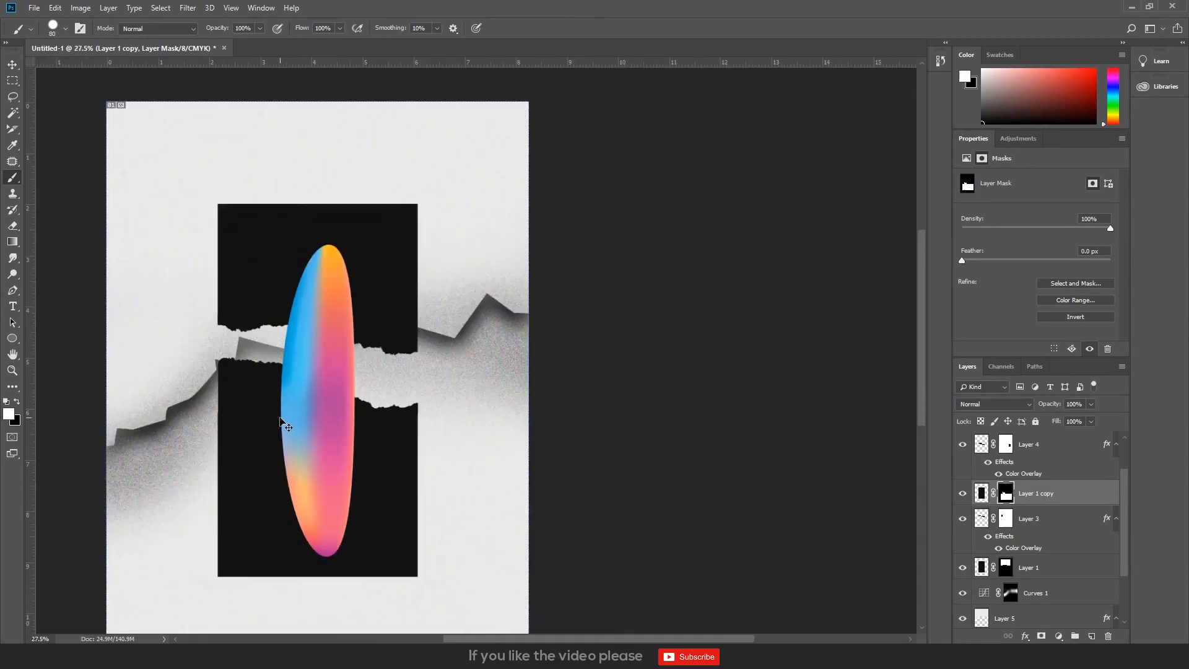
- Fill in the rounded upper-left corner of the lower dark rectangle by brushing white on the Layer 1 copy mask
{"action": "key", "text": "v"}
{"action": "scroll", "coordinate": [385, 342], "scroll_direction": "up", "scroll_amount": 5}
{"action": "scroll", "coordinate": [432, 371], "scroll_direction": "up", "scroll_amount": 3}
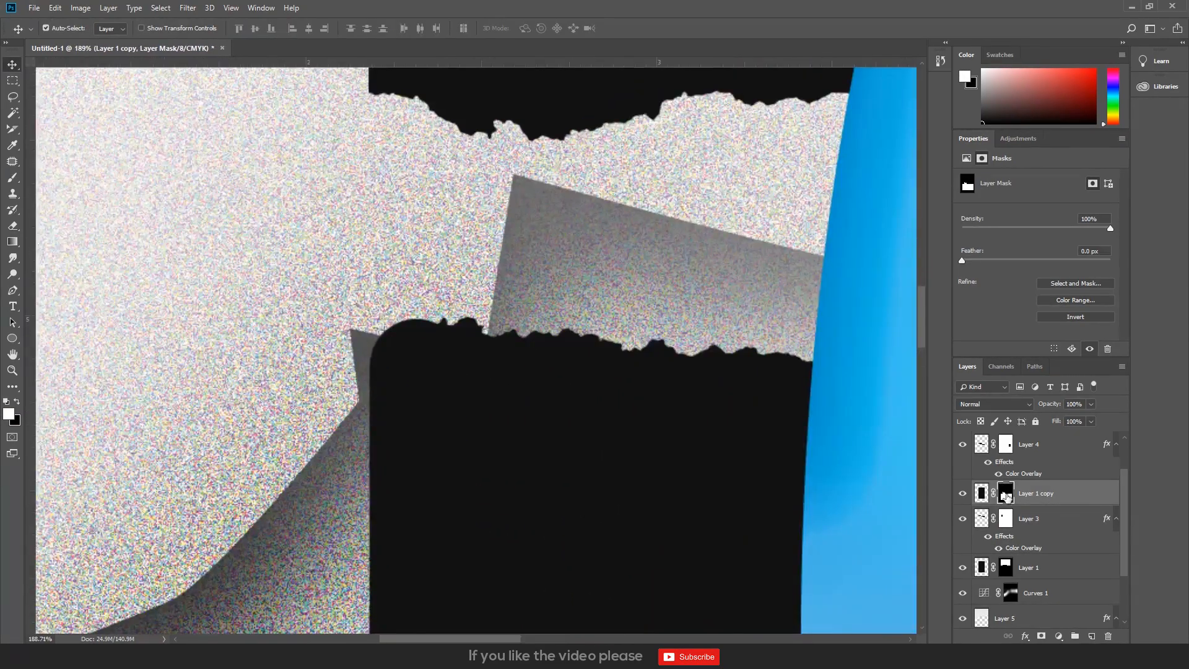
{"action": "key", "text": "b"}
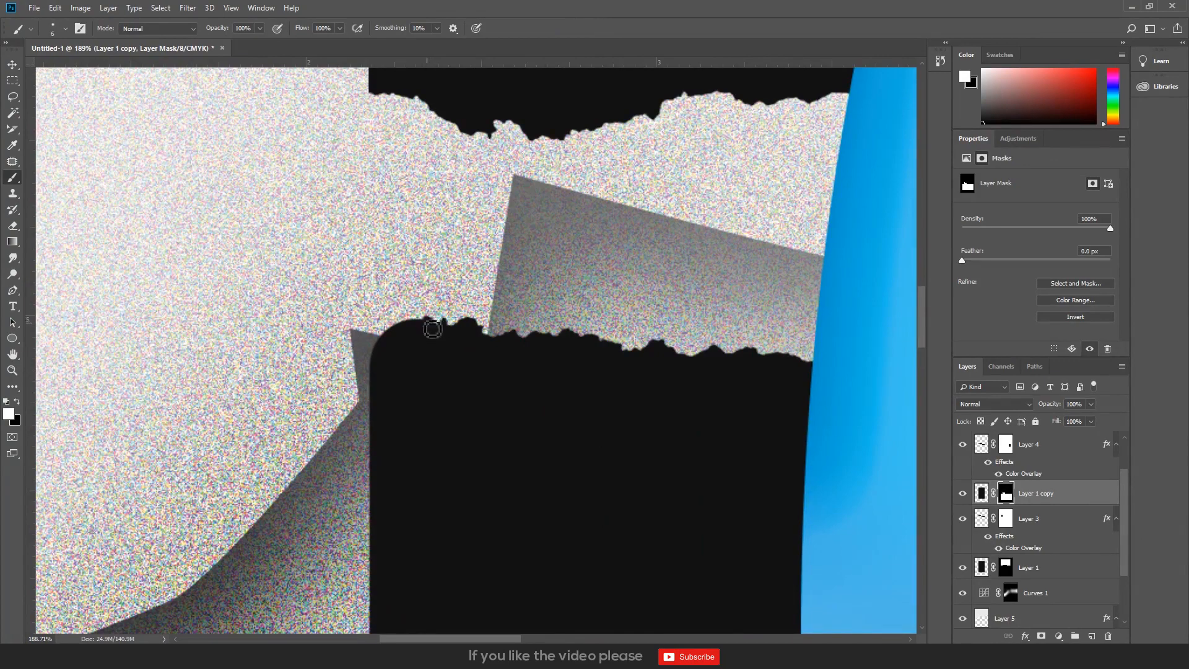
{"action": "left_click_drag", "start_coordinate": [388, 344], "coordinate": [411, 324]}
{"action": "scroll", "coordinate": [505, 337], "scroll_direction": "down", "scroll_amount": 3}
{"action": "key", "text": "ctrl+0"}
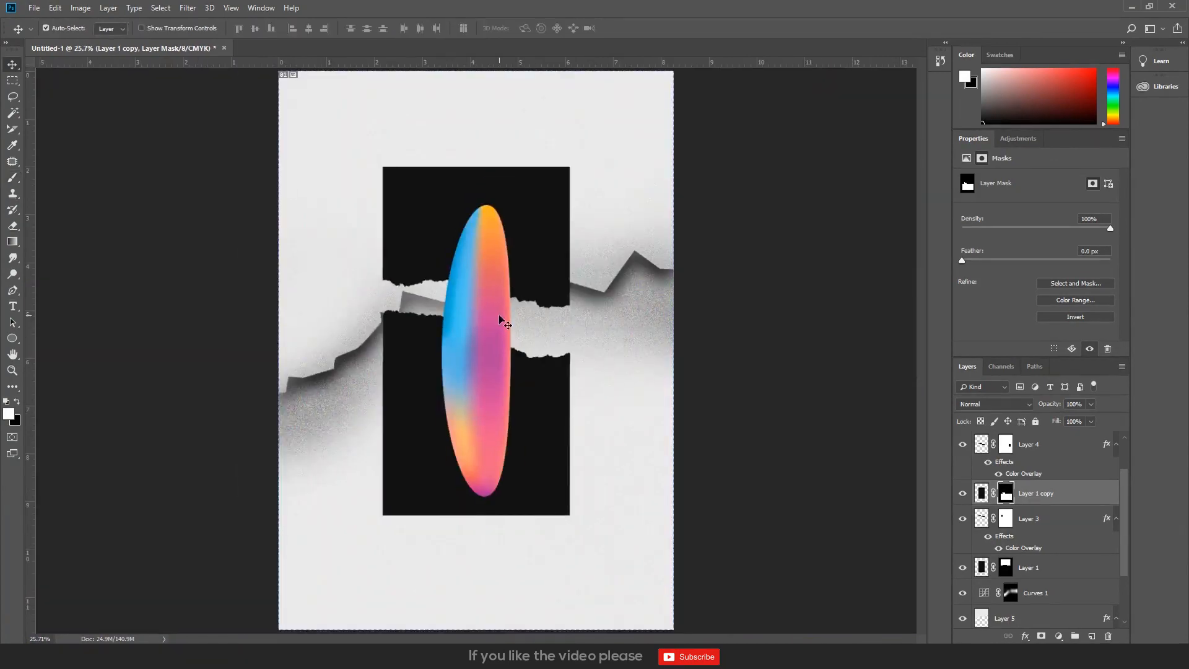
- Nudge the gradient ellipse slightly up and to the right within the dark rectangle
{"action": "key", "text": "v"}
{"action": "left_click", "coordinate": [486, 270]}
{"action": "left_click_drag", "start_coordinate": [490, 274], "coordinate": [492, 270]}
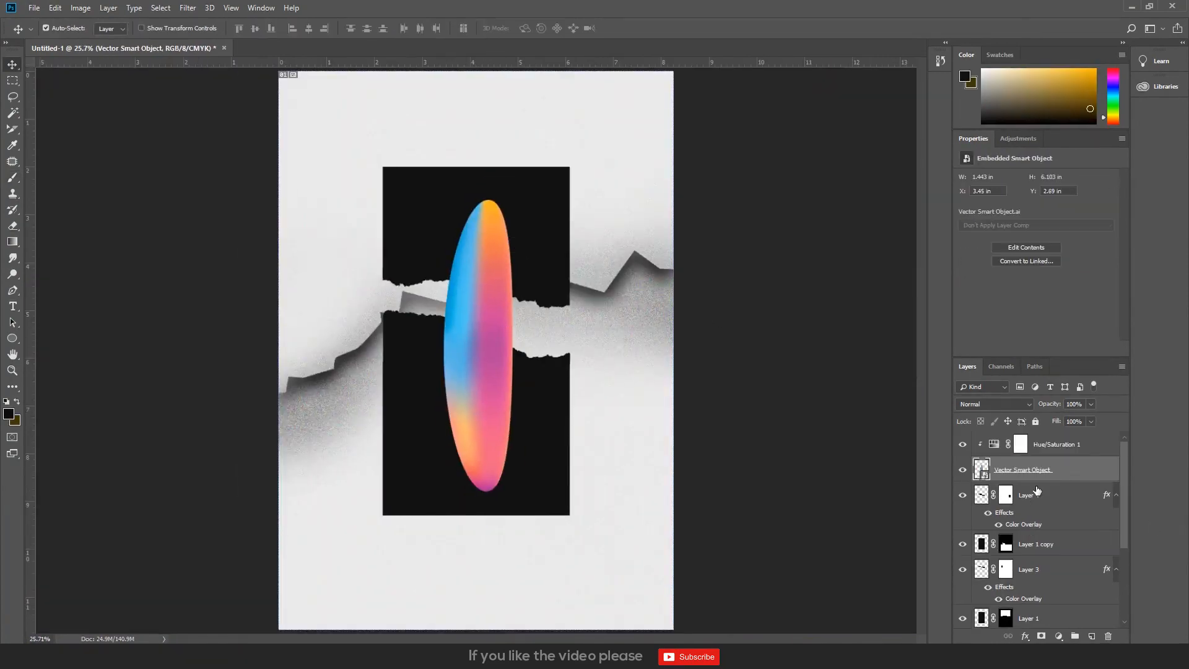
- Add a Curves adjustment above Hue/Saturation 1, clip it to the ellipse, and shape the RGB curve into an S for more contrast
{"action": "left_click", "coordinate": [1054, 464], "text": "shift"}
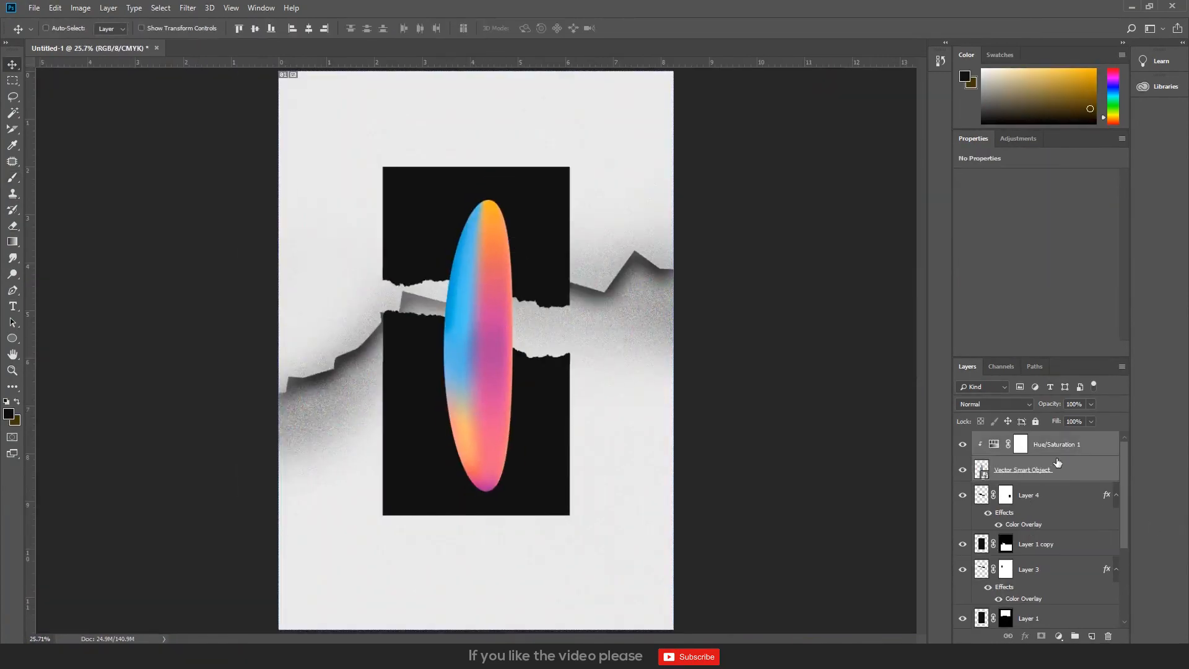
{"action": "left_click", "coordinate": [1094, 466]}
{"action": "left_click", "coordinate": [1095, 450]}
{"action": "left_click", "coordinate": [1058, 636]}
{"action": "left_click", "coordinate": [1076, 476]}
{"action": "left_click", "coordinate": [1034, 349]}
{"action": "left_click_drag", "start_coordinate": [1066, 251], "coordinate": [1064, 244]}
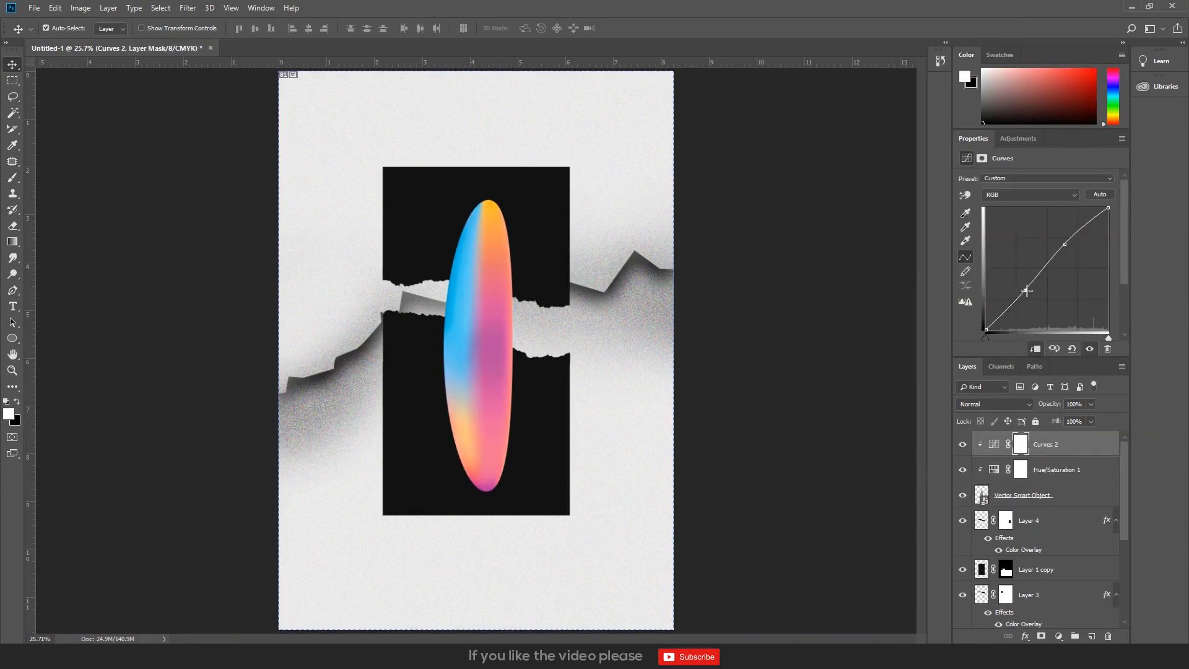
{"action": "left_click_drag", "start_coordinate": [1026, 289], "coordinate": [1033, 295]}
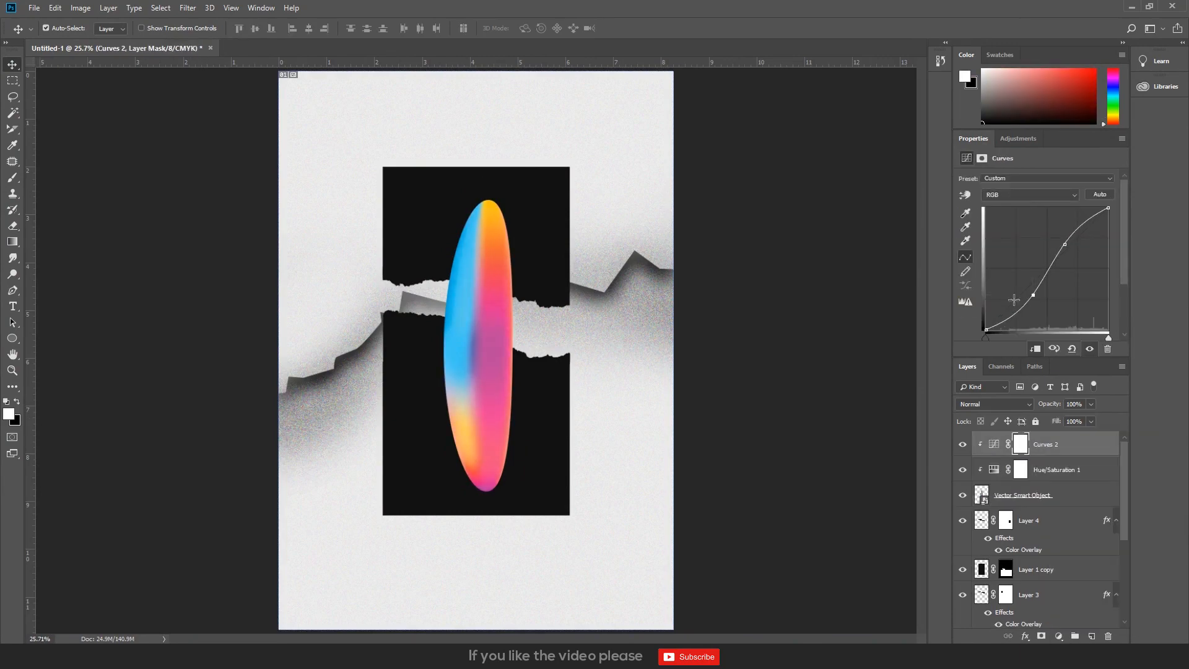
{"action": "scroll", "coordinate": [572, 374], "scroll_direction": "down", "scroll_amount": 5}
{"action": "scroll", "coordinate": [574, 374], "scroll_direction": "up", "scroll_amount": 5}
{"action": "left_click", "coordinate": [779, 271]}
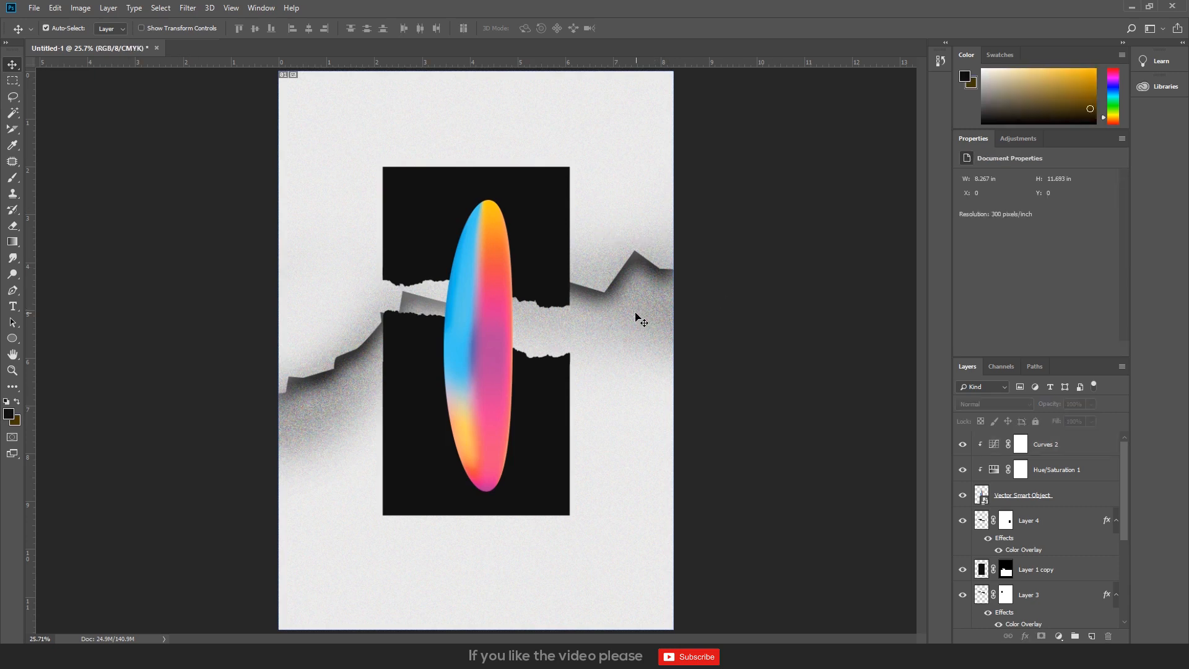
- Widen the gradient ellipse symmetrically to about 1.97 in while keeping its height
{"action": "scroll", "coordinate": [641, 304], "scroll_direction": "down", "scroll_amount": 4}
{"action": "scroll", "coordinate": [644, 308], "scroll_direction": "up", "scroll_amount": 1}
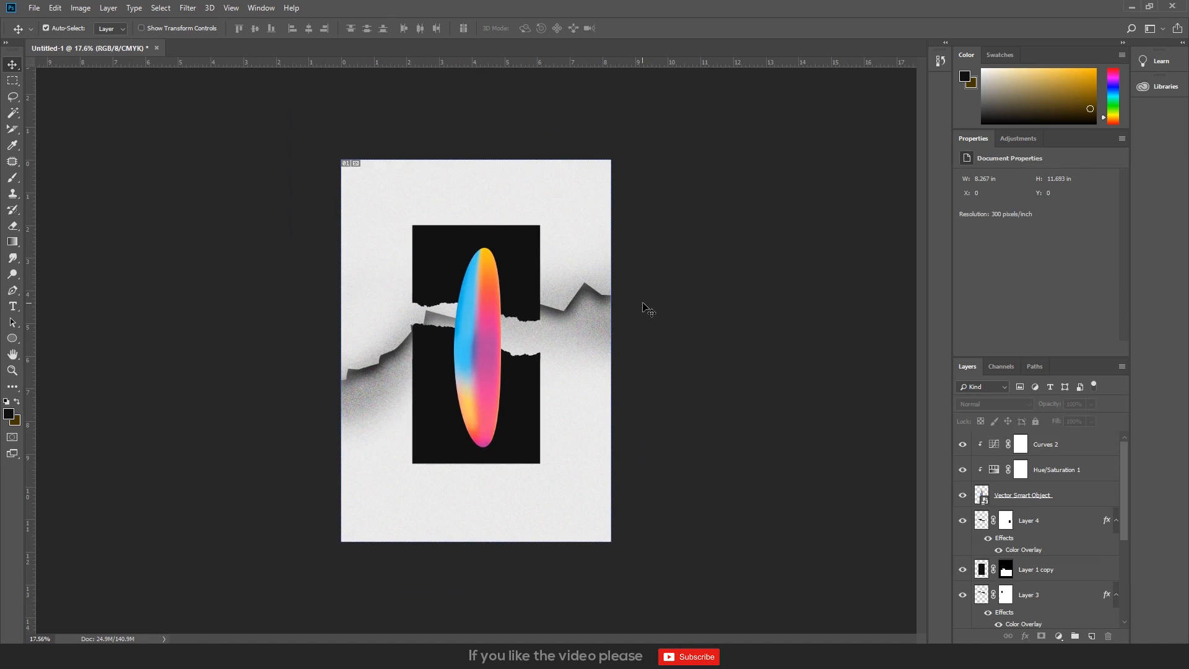
{"action": "left_click", "coordinate": [467, 340]}
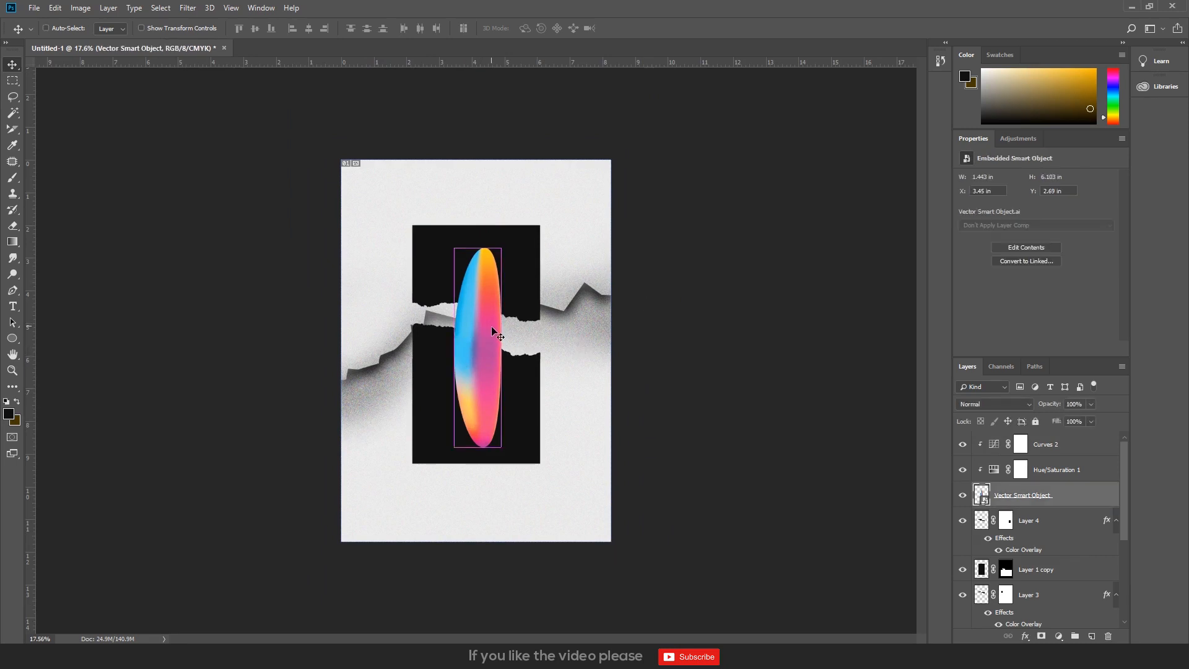
{"action": "key", "text": "ctrl+t"}
{"action": "left_click_drag", "start_coordinate": [502, 351], "coordinate": [510, 351]}
{"action": "key", "text": "Return"}
- Select all layers from Curves 2 down to Layer 1 and scale the ellipse and torn rectangle up together around the centre
{"action": "scroll", "coordinate": [474, 311], "scroll_direction": "up", "scroll_amount": 1}
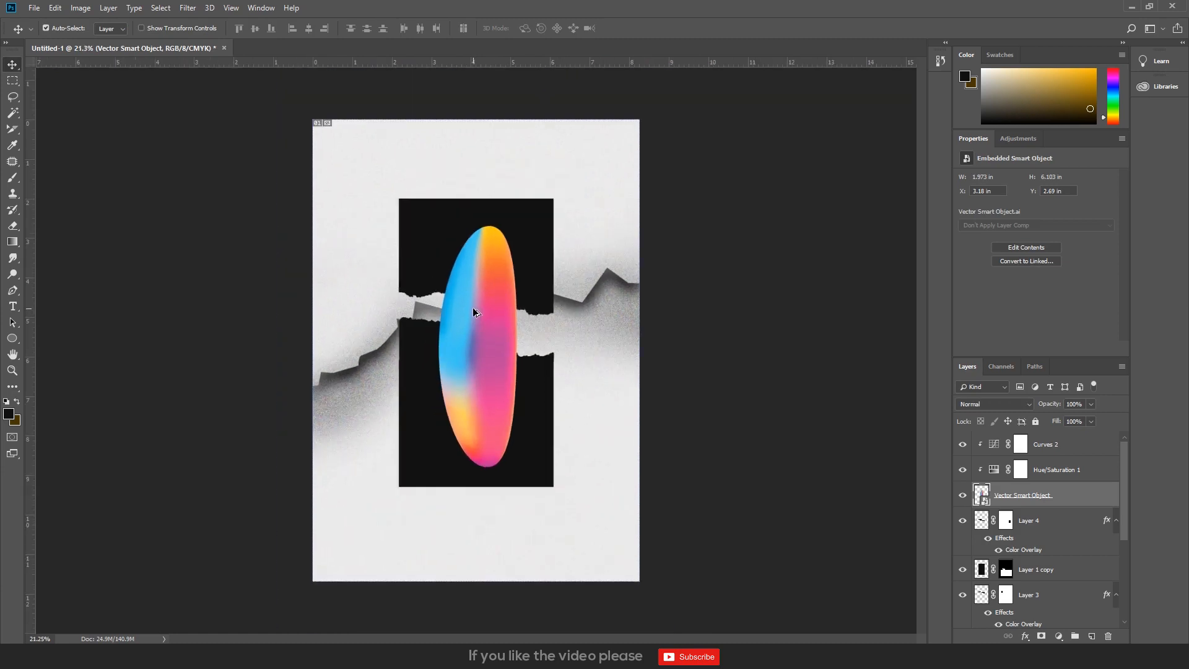
{"action": "left_click", "coordinate": [521, 224], "text": "shift"}
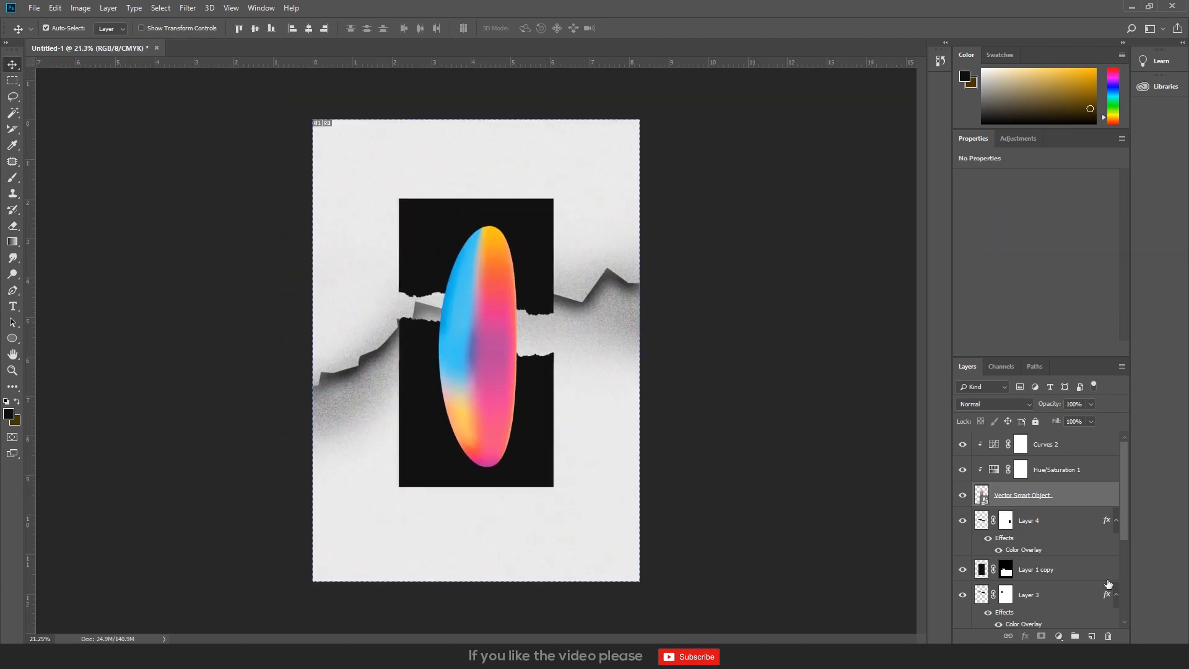
{"action": "left_click", "coordinate": [1063, 444], "text": "shift"}
{"action": "scroll", "coordinate": [1055, 554], "scroll_direction": "down", "scroll_amount": 3}
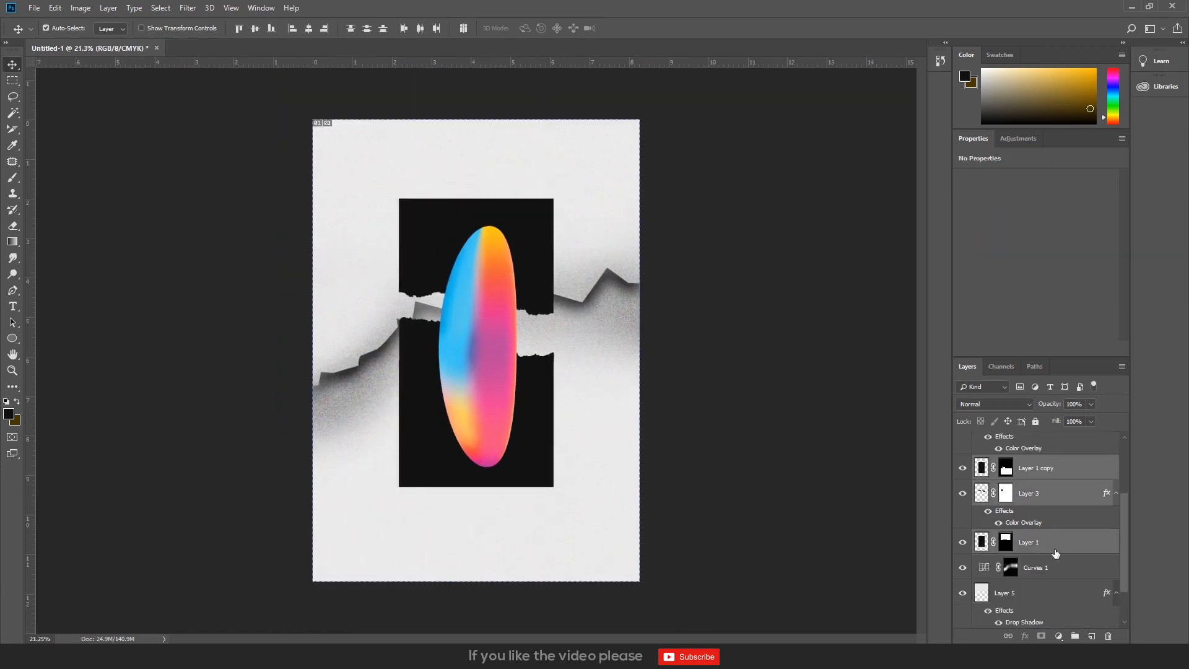
{"action": "key", "text": "ctrl+t"}
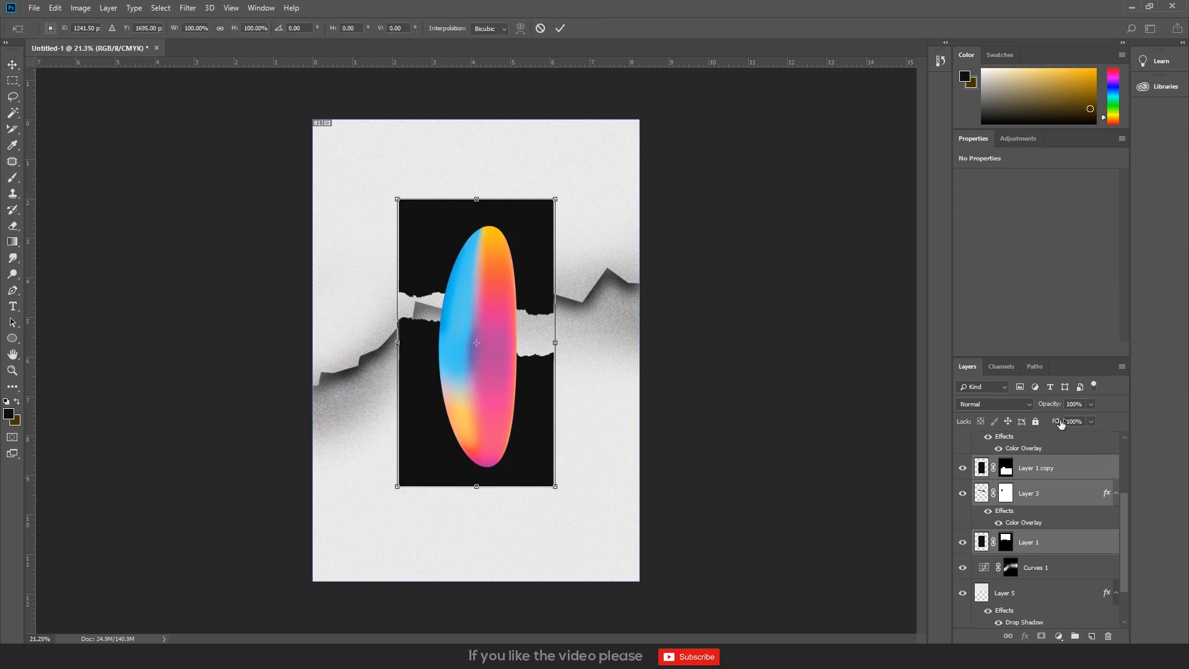
{"action": "mouse_move", "coordinate": [505, 233]}
{"action": "left_mouse_down"}
{"action": "mouse_move", "coordinate": [512, 251]}
{"action": "mouse_move", "coordinate": [506, 240]}
{"action": "left_mouse_up"}
{"action": "left_click_drag", "start_coordinate": [556, 207], "coordinate": [567, 184]}
{"action": "left_click_drag", "start_coordinate": [536, 245], "coordinate": [536, 247]}
{"action": "key", "text": "Return"}
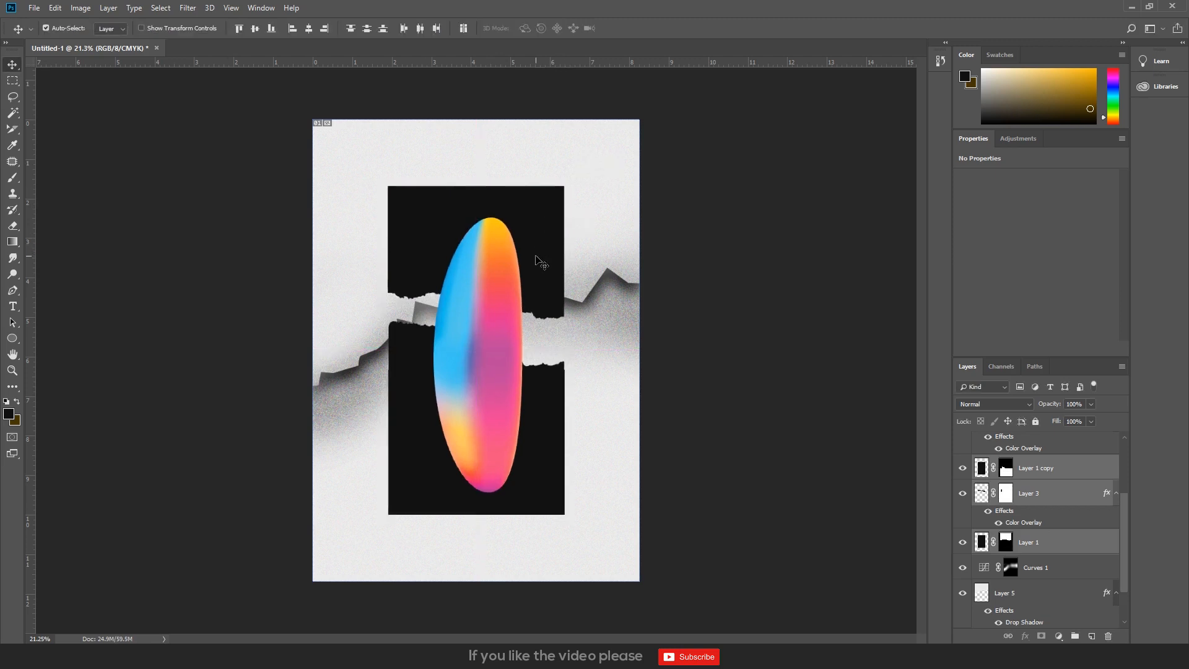
{"action": "key", "text": "ctrl+0"}
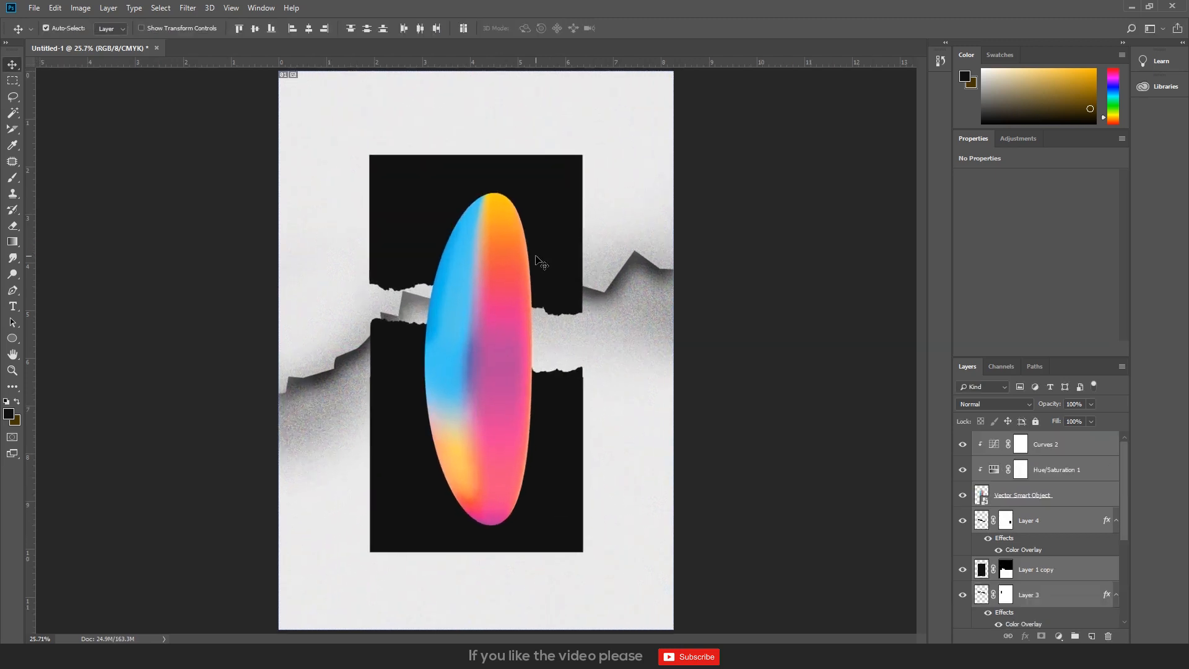
{"action": "left_click", "coordinate": [844, 372]}
- Create a new layer above Curves 2 and fill it with 50% Gray in Normal mode at 100% opacity
{"action": "left_click", "coordinate": [1098, 450]}
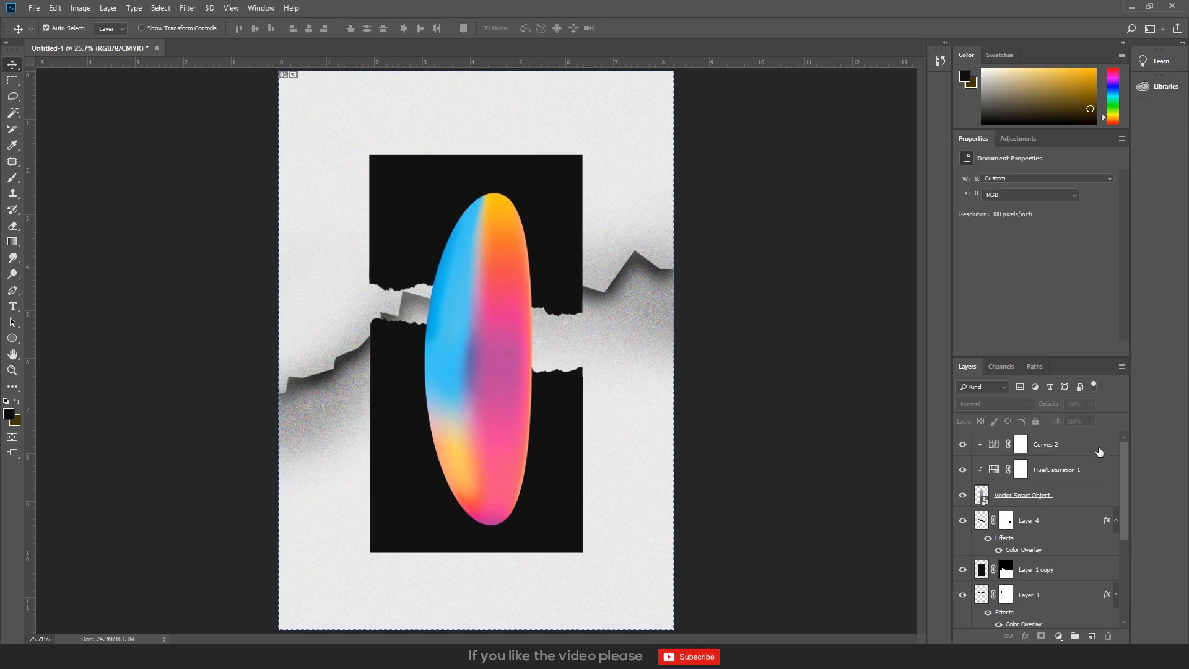
{"action": "left_click", "coordinate": [1059, 635]}
{"action": "left_click", "coordinate": [1016, 496]}
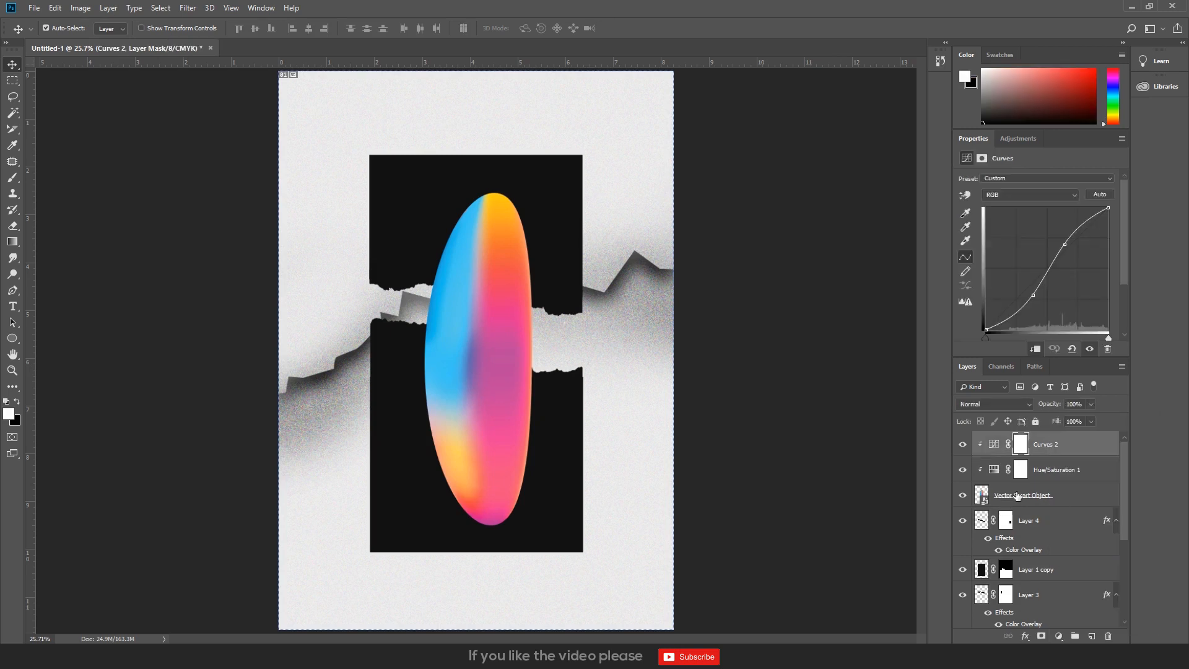
{"action": "left_click", "coordinate": [1093, 636]}
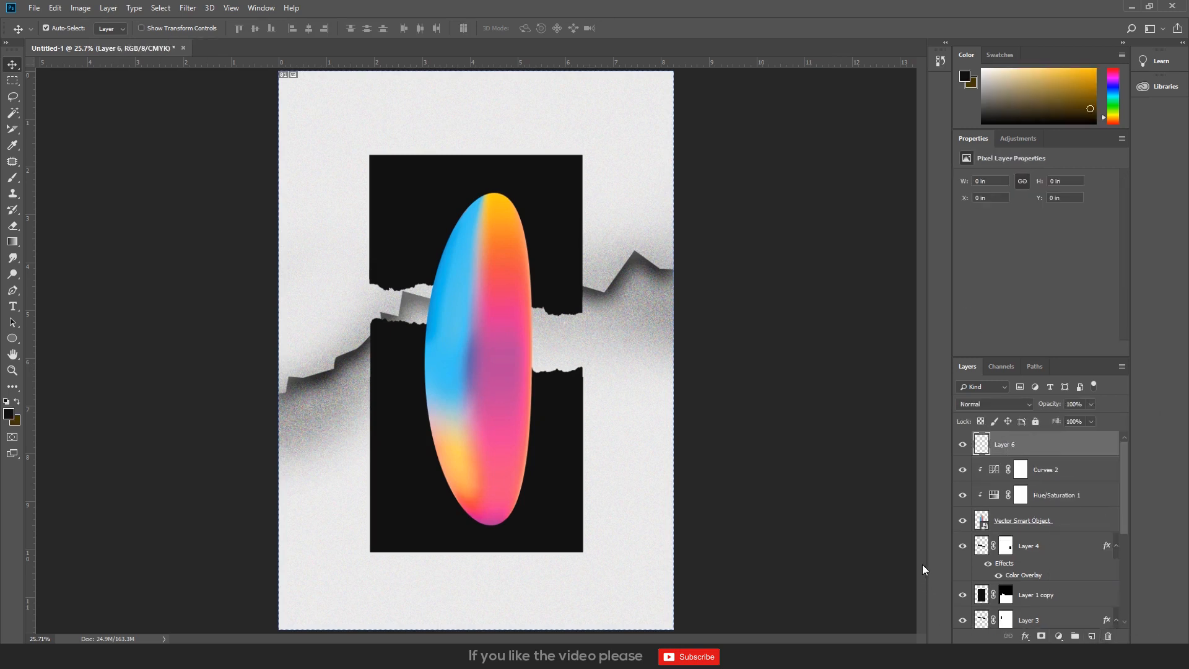
{"action": "key", "text": "shift+F5"}
{"action": "left_click", "coordinate": [604, 175]}
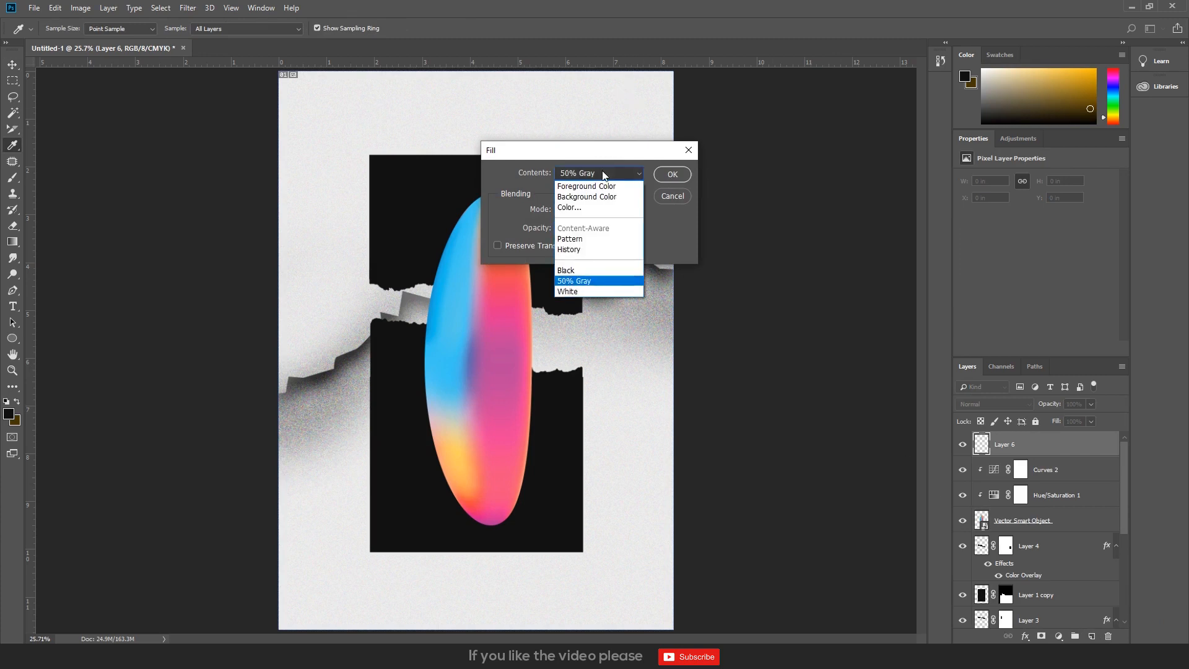
{"action": "left_click", "coordinate": [594, 277]}
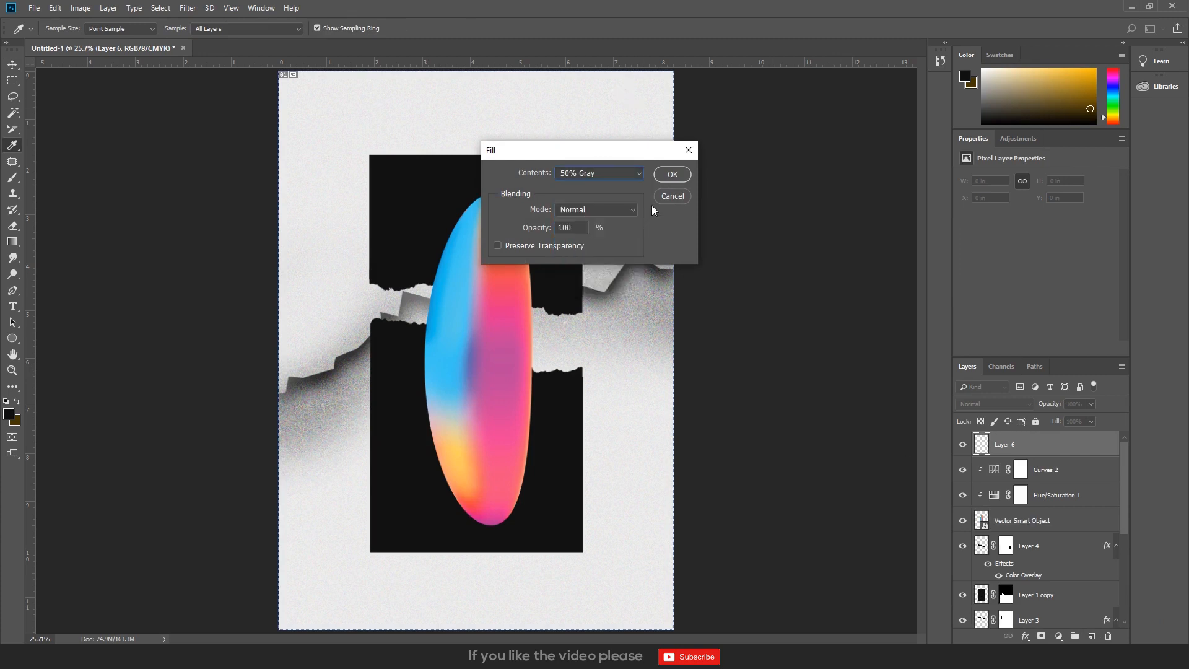
{"action": "left_click", "coordinate": [669, 175]}
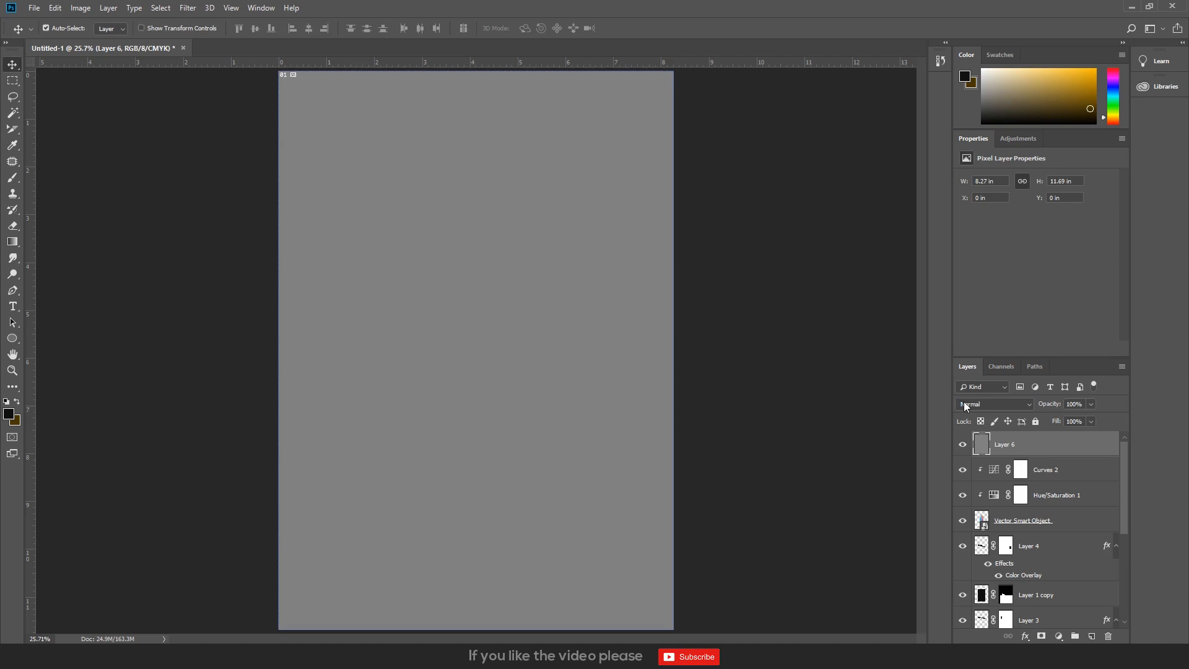
- Set the gray layer's blend mode to Overlay, toggle its visibility to compare, and choose the Burn tool
{"action": "left_click", "coordinate": [966, 406]}
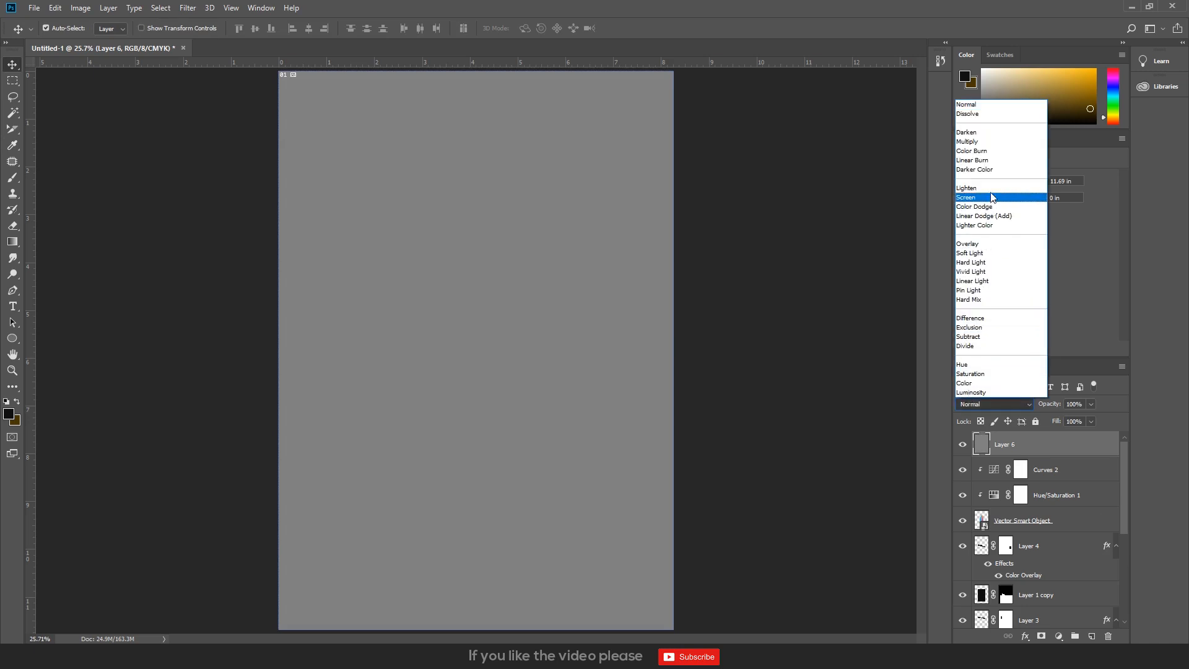
{"action": "left_click", "coordinate": [982, 244]}
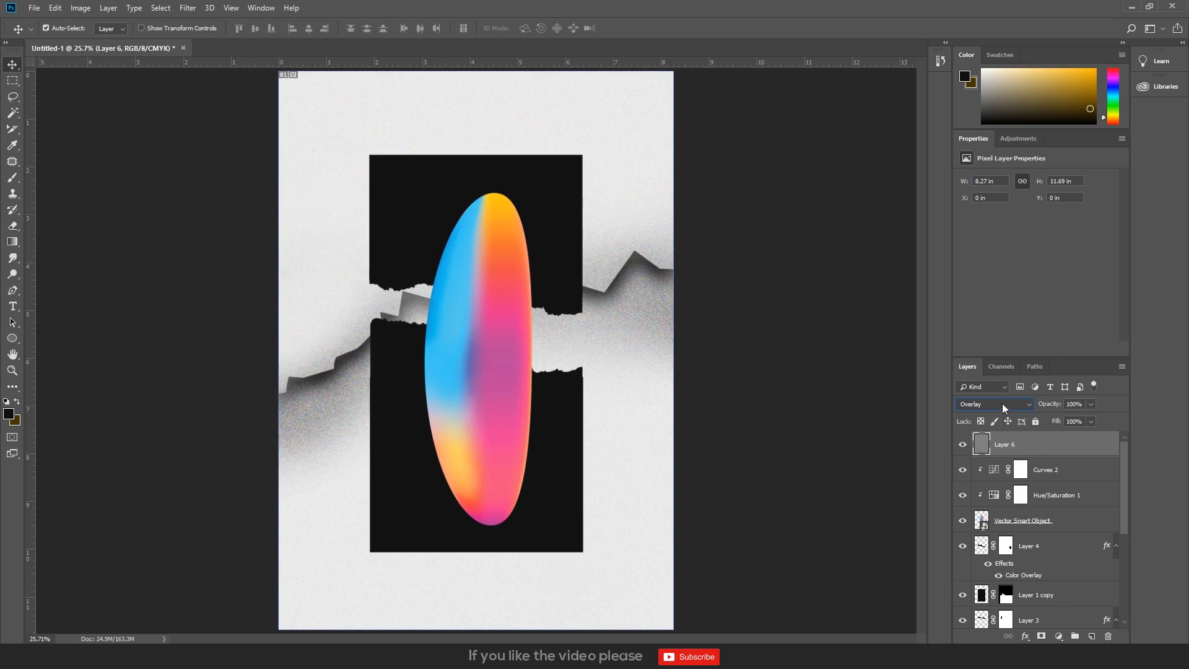
{"action": "left_click", "coordinate": [967, 452]}
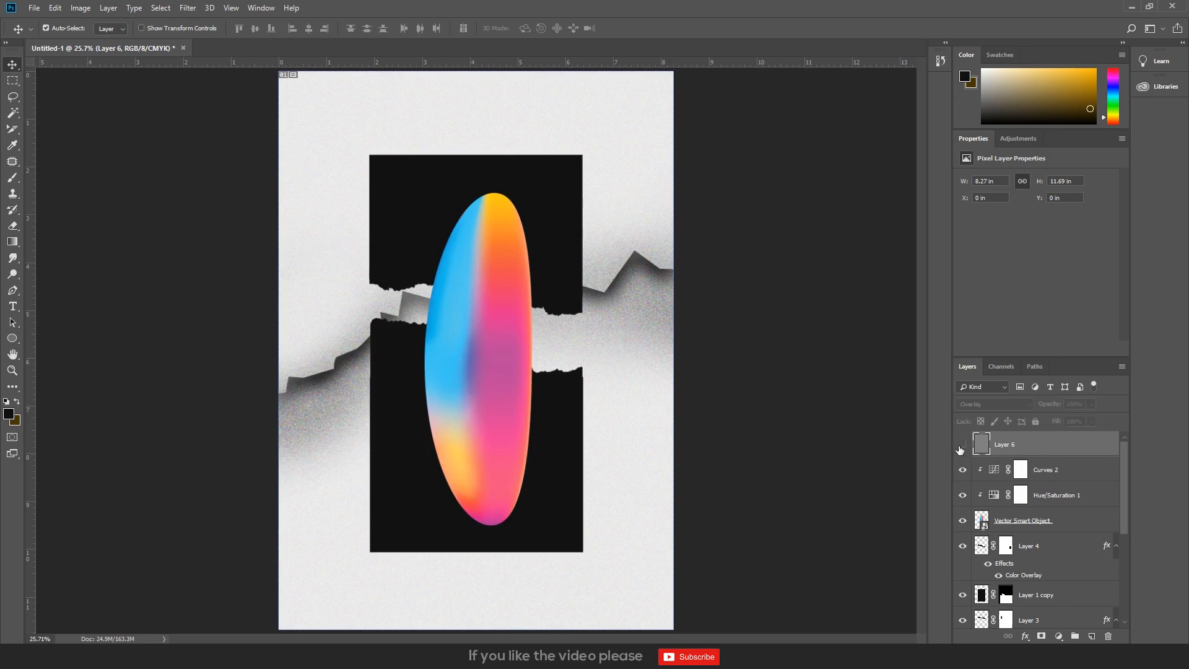
{"action": "left_click_drag", "start_coordinate": [12, 274], "coordinate": [62, 286]}
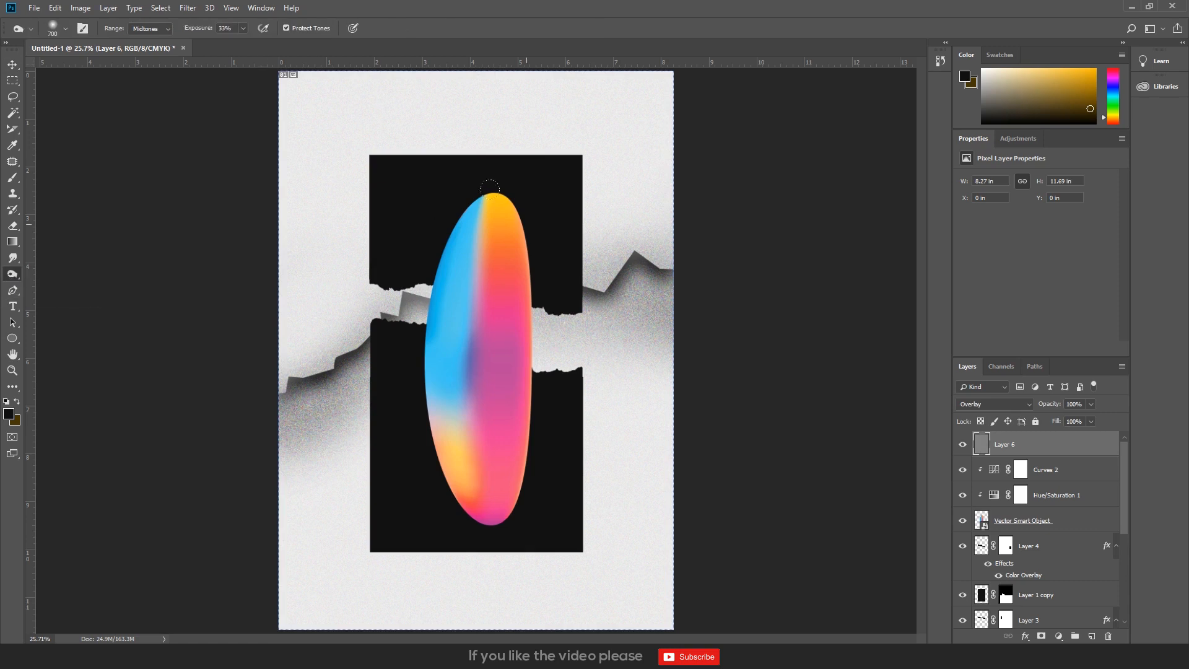
- Burn the left edge and the lower right edge of the gradient ellipse on Layer 6 with a 200 px brush, Midtones, 33% exposure
{"action": "left_click_drag", "start_coordinate": [421, 288], "coordinate": [439, 405]}
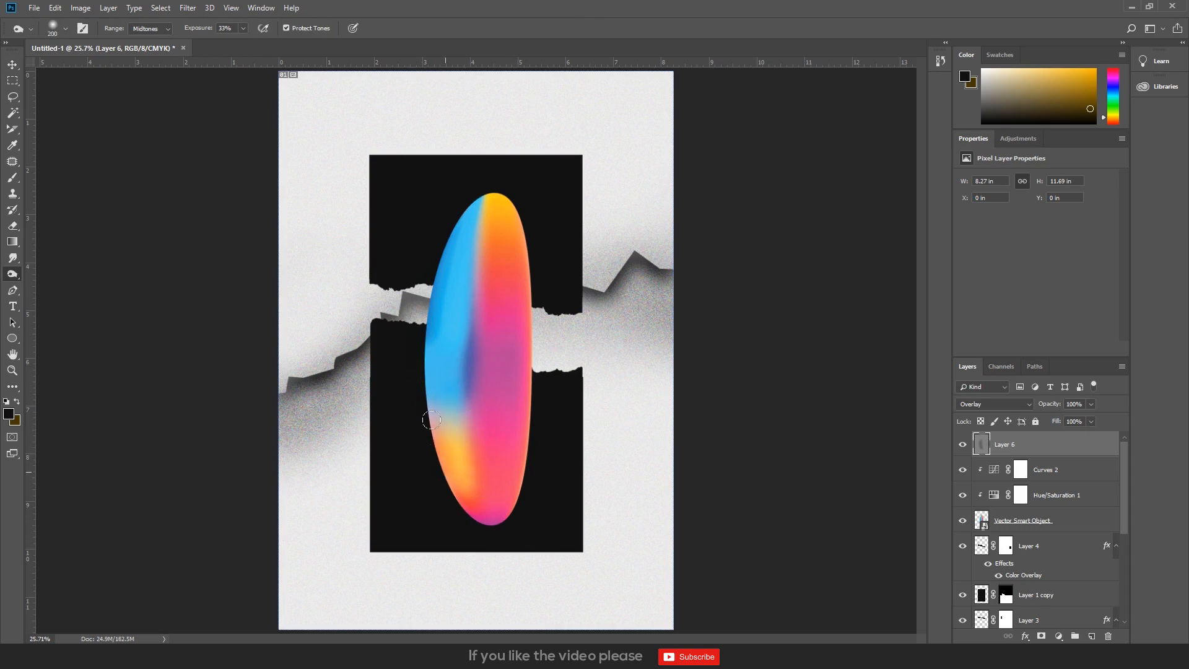
{"action": "scroll", "coordinate": [425, 438], "scroll_direction": "up", "scroll_amount": 5}
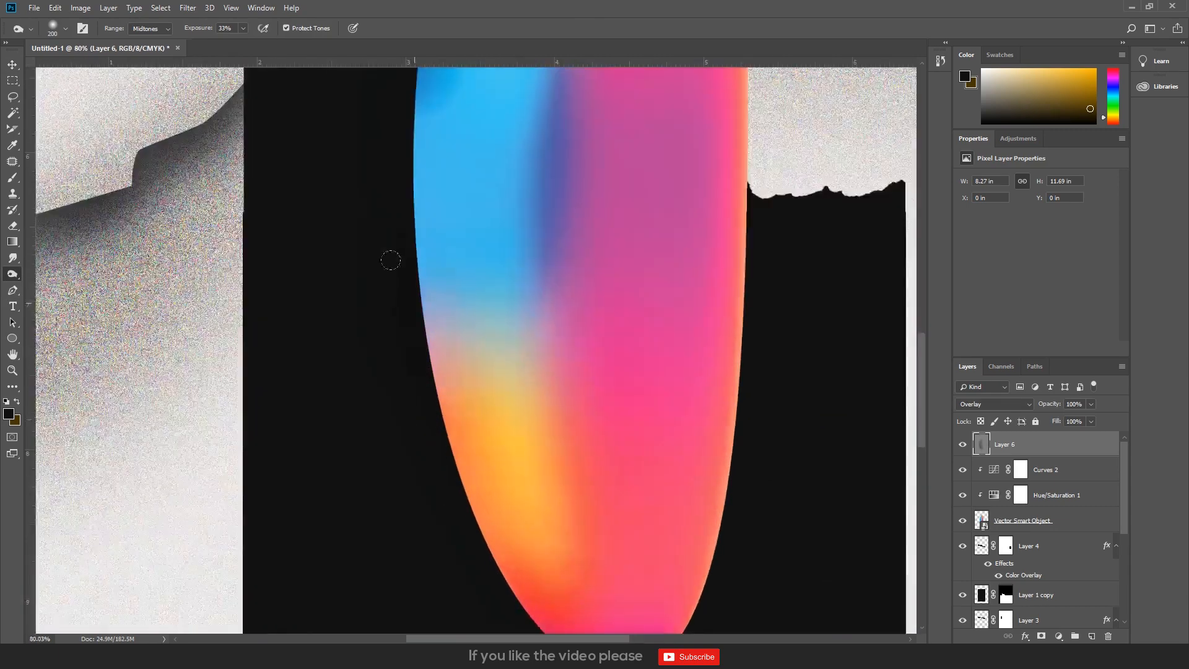
{"action": "scroll", "coordinate": [357, 262], "scroll_direction": "down", "scroll_amount": 2}
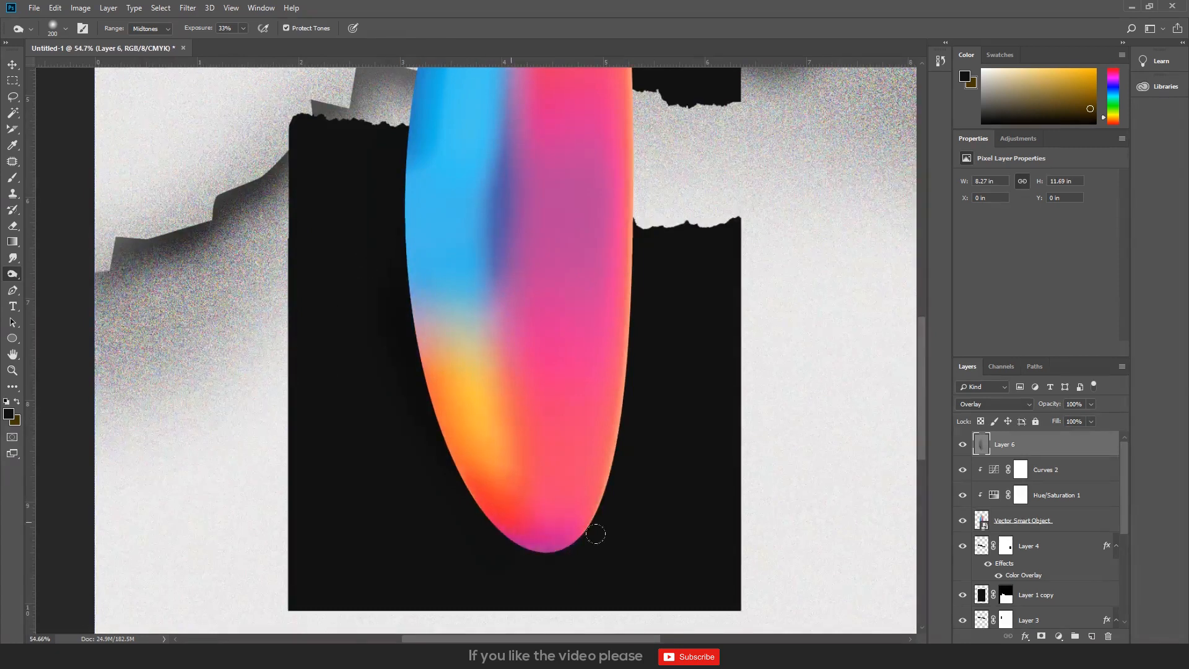
{"action": "left_click_drag", "start_coordinate": [611, 344], "coordinate": [608, 368]}
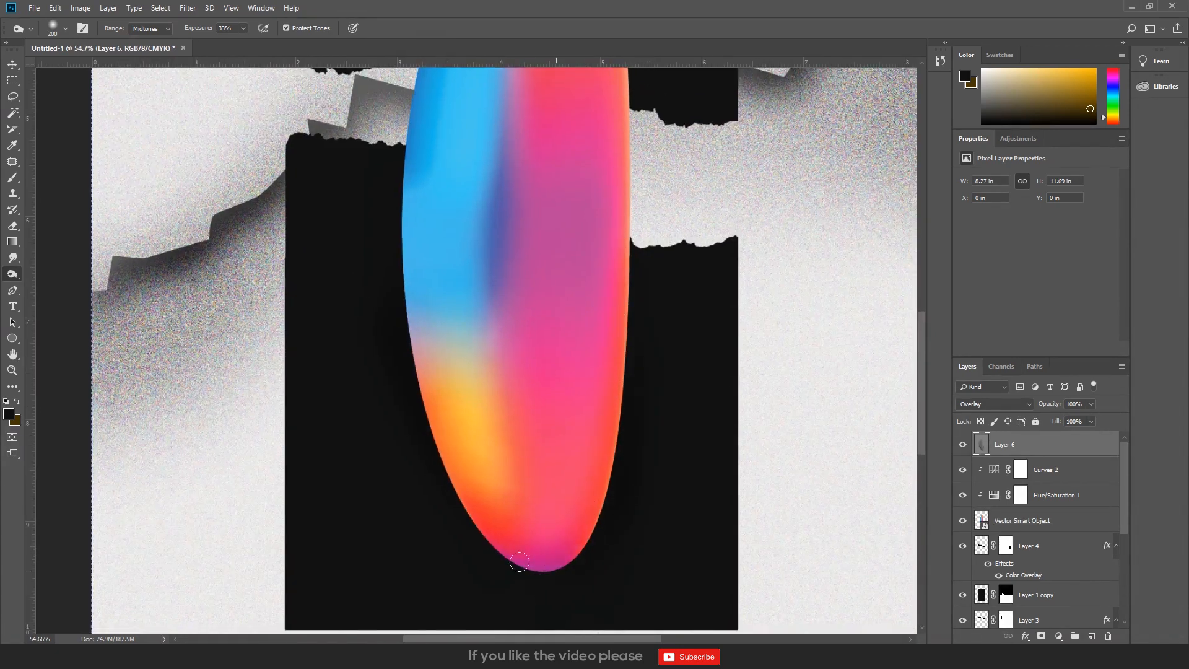
- Burn the upper right and upper left edges of the ellipse with the same 200 px Midtones brush
{"action": "left_click_drag", "start_coordinate": [701, 321], "coordinate": [678, 619]}
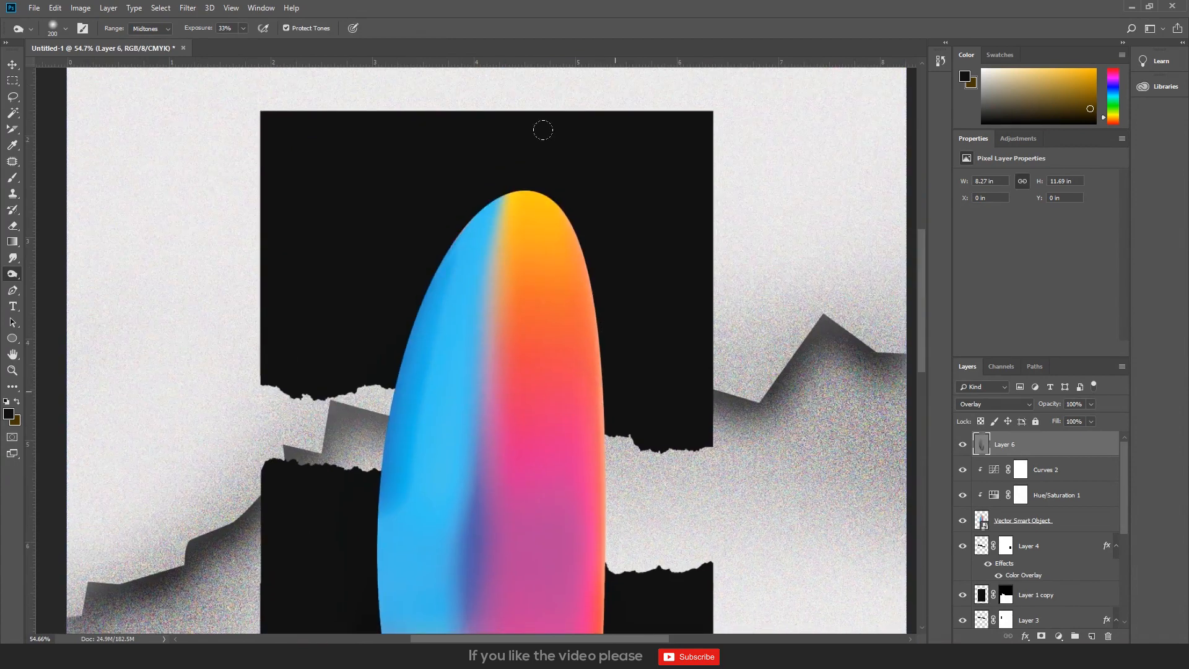
{"action": "left_click_drag", "start_coordinate": [584, 256], "coordinate": [597, 416]}
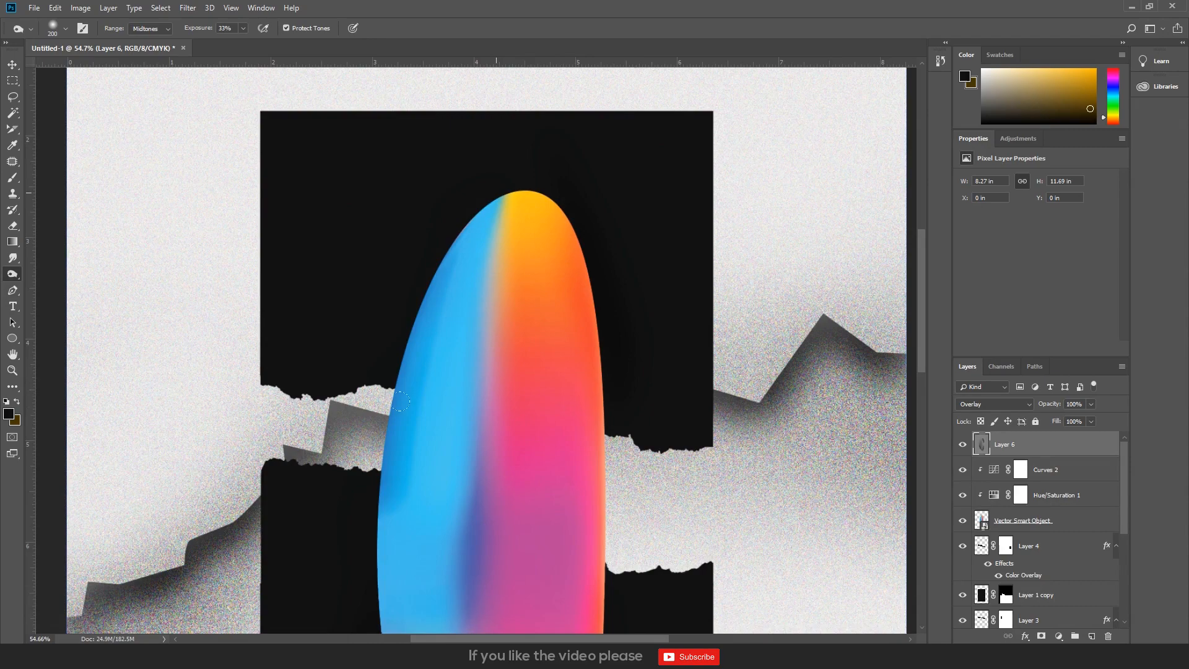
{"action": "left_click_drag", "start_coordinate": [359, 430], "coordinate": [373, 374]}
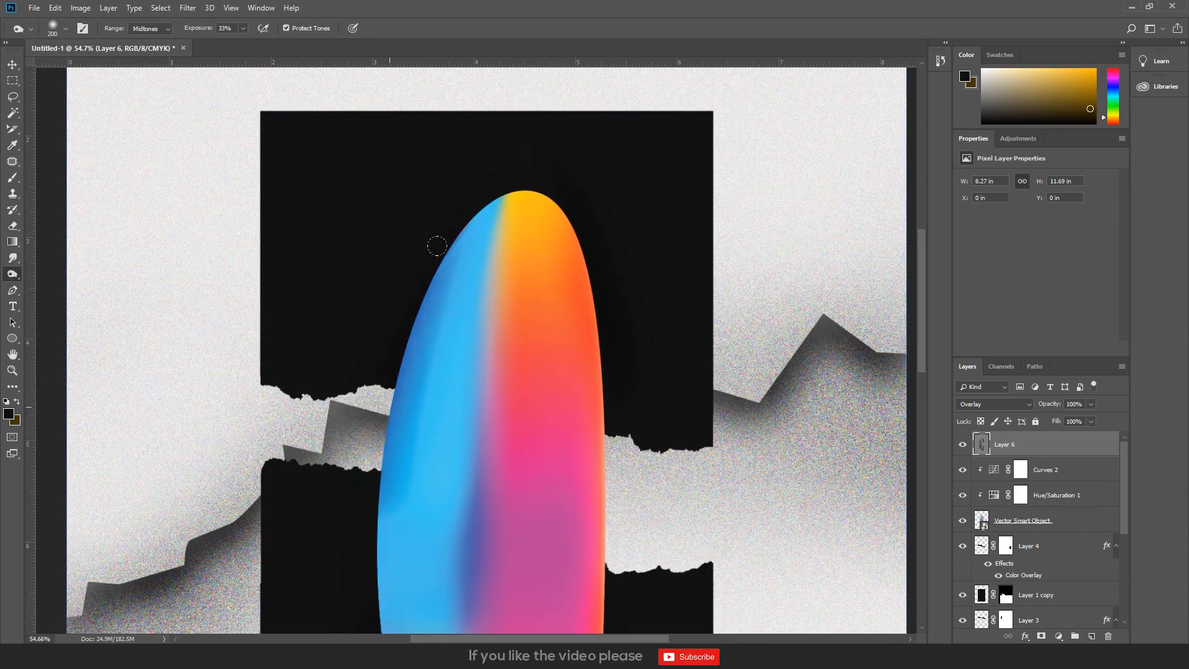
{"action": "scroll", "coordinate": [378, 440], "scroll_direction": "down", "scroll_amount": 3}
{"action": "scroll", "coordinate": [474, 408], "scroll_direction": "down", "scroll_amount": 2}
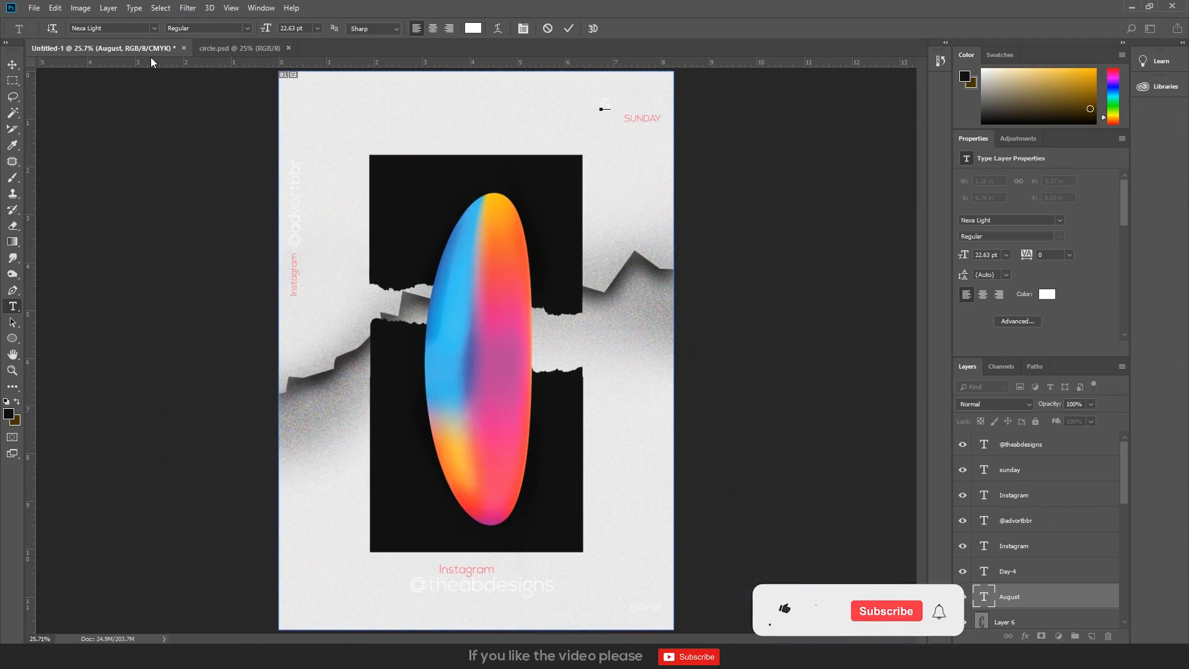
- Replace the month text with SEPTEMBER and move it so its right edge aligns with SUNDAY below it
{"action": "type", "text": "EPTEMBER"}
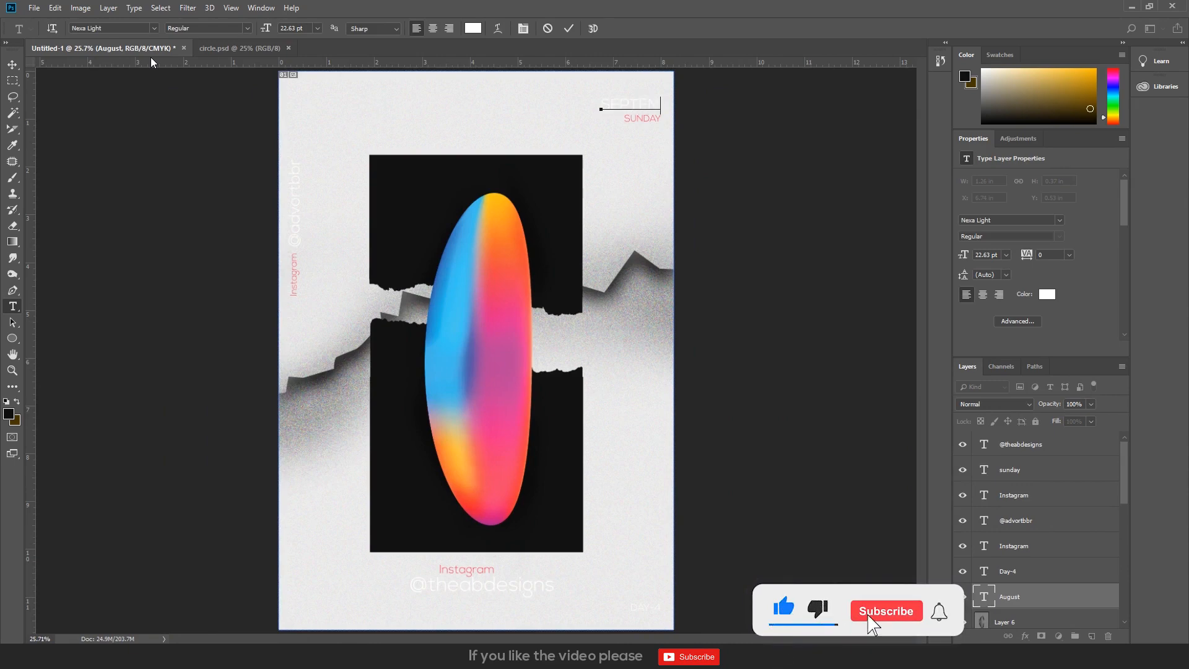
{"action": "key", "text": "ctrl+Return"}
{"action": "key", "text": "v"}
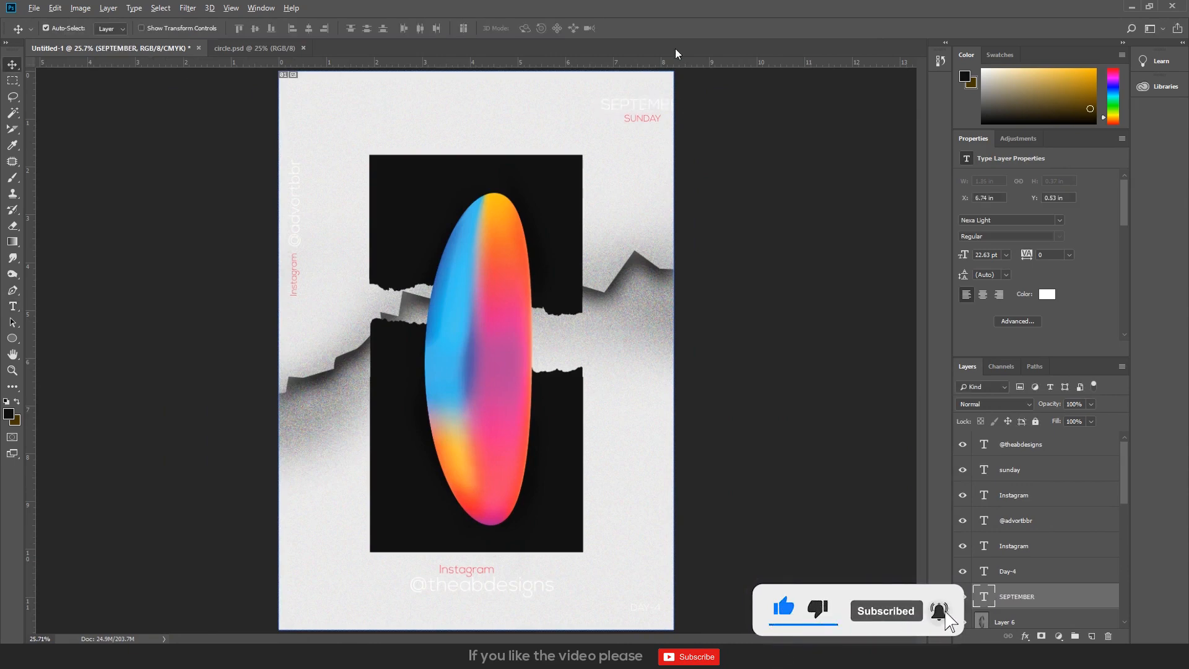
{"action": "scroll", "coordinate": [663, 87], "scroll_direction": "up", "scroll_amount": 5}
{"action": "left_click_drag", "start_coordinate": [650, 127], "coordinate": [583, 138]}
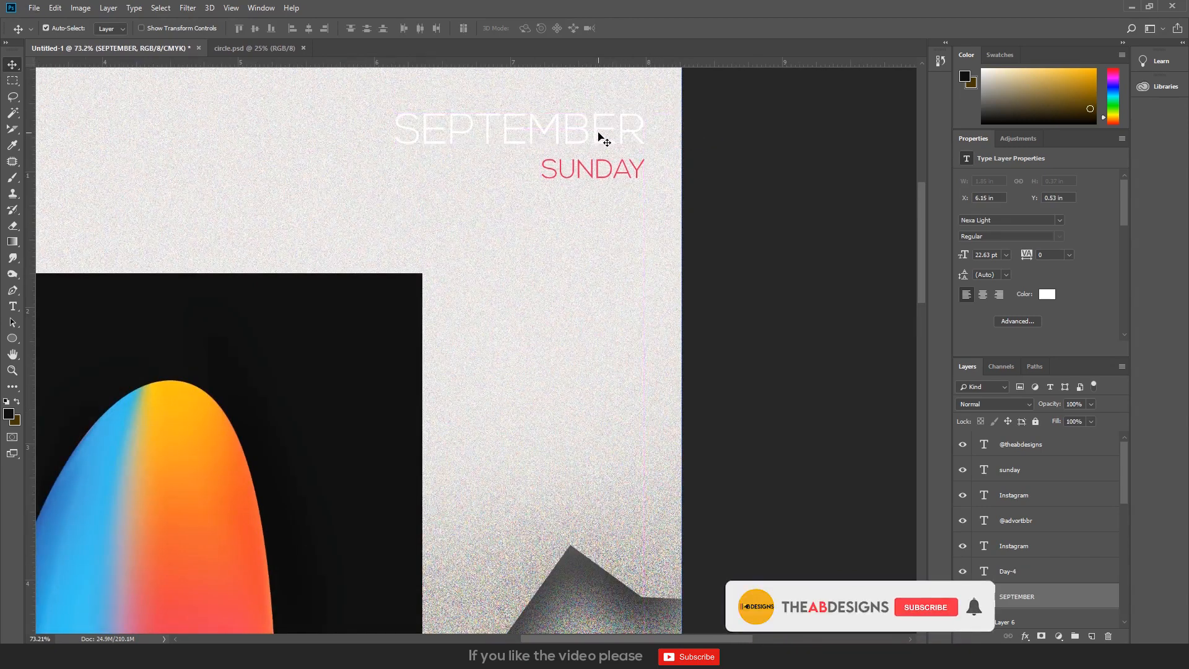
- Recolour the SEPTEMBER text with the near-black sampled from the dark rectangle
{"action": "double_click", "coordinate": [626, 127]}
{"action": "key", "text": "ctrl+a"}
{"action": "left_click", "coordinate": [473, 28]}
{"action": "left_click", "coordinate": [369, 433]}
{"action": "key", "text": "Return"}
{"action": "left_click", "coordinate": [570, 34]}
{"action": "key", "text": "v"}
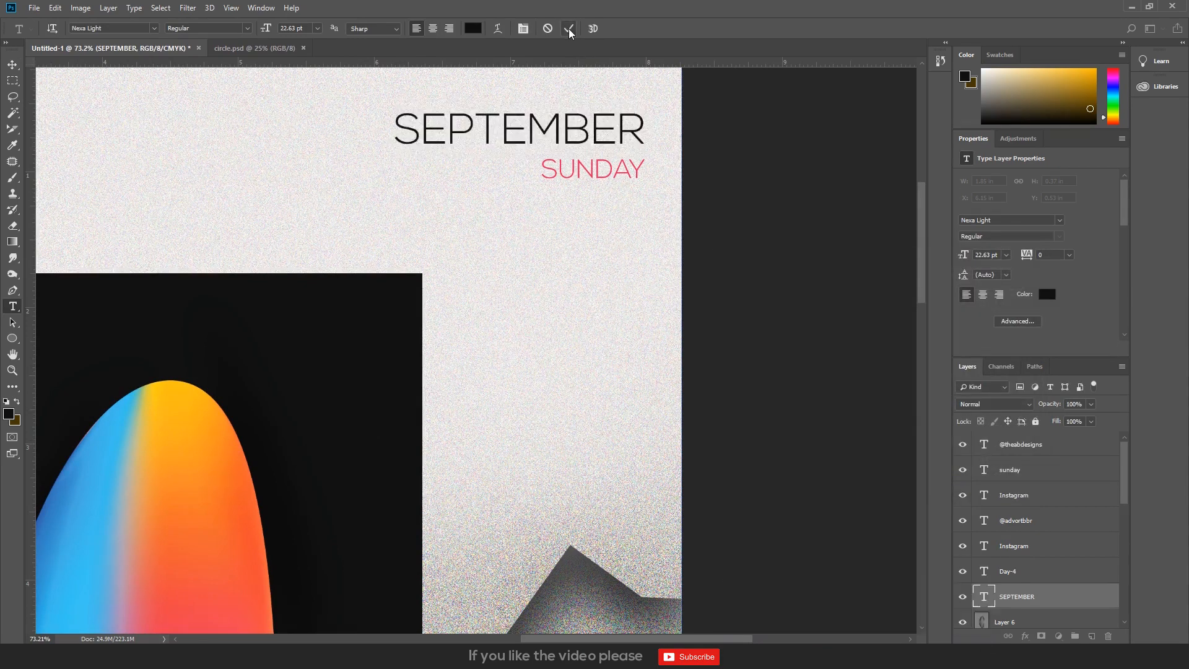
- Recolour the vertical Instagram handle beside the rectangle to #0f0f0f, sampled from the dark rectangle
{"action": "scroll", "coordinate": [576, 297], "scroll_direction": "down", "scroll_amount": 5}
{"action": "scroll", "coordinate": [287, 192], "scroll_direction": "up", "scroll_amount": 5}
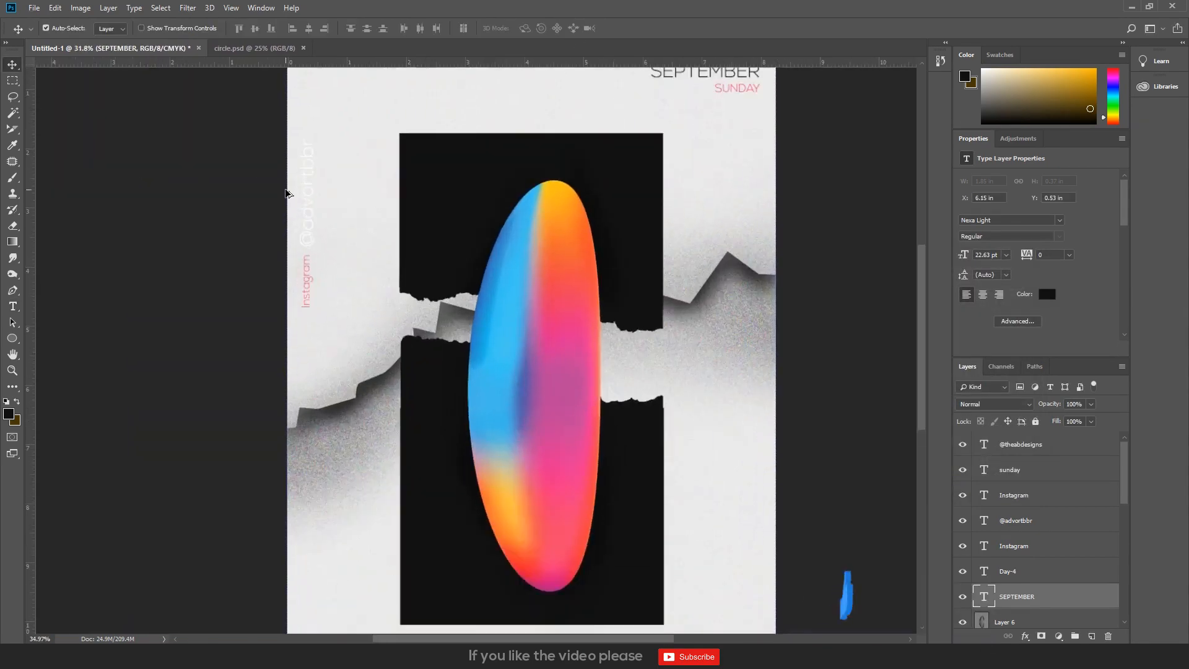
{"action": "key", "text": "t"}
{"action": "left_click", "coordinate": [320, 241]}
{"action": "key", "text": "ctrl+a"}
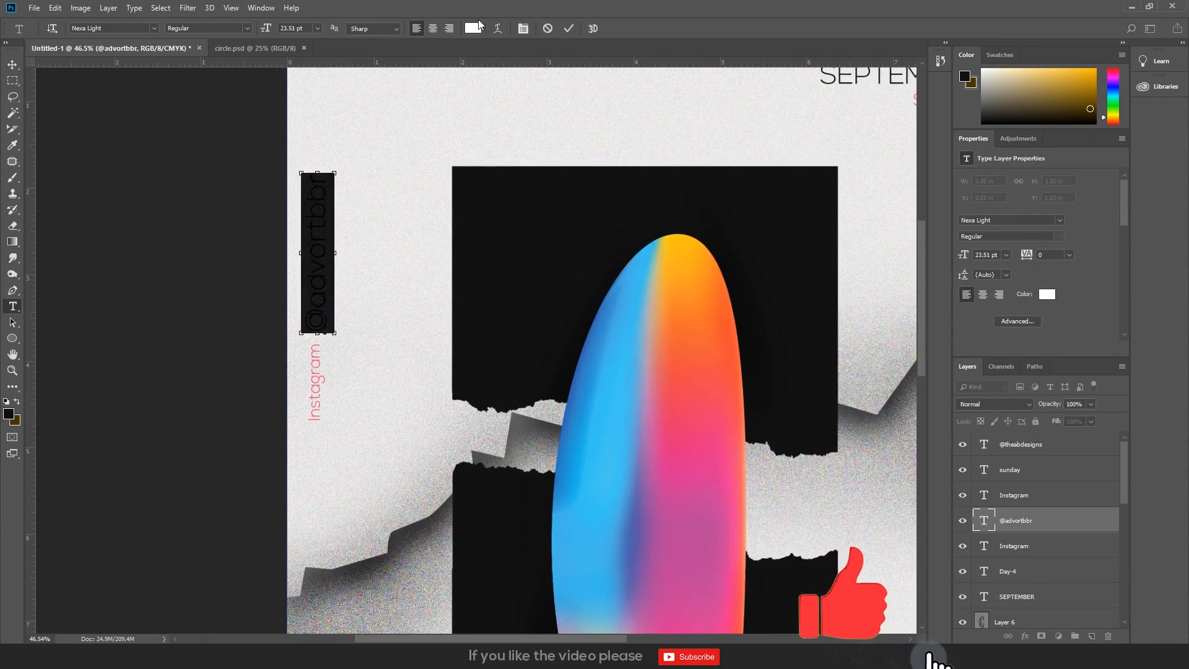
{"action": "left_click", "coordinate": [472, 28]}
{"action": "left_click", "coordinate": [539, 225]}
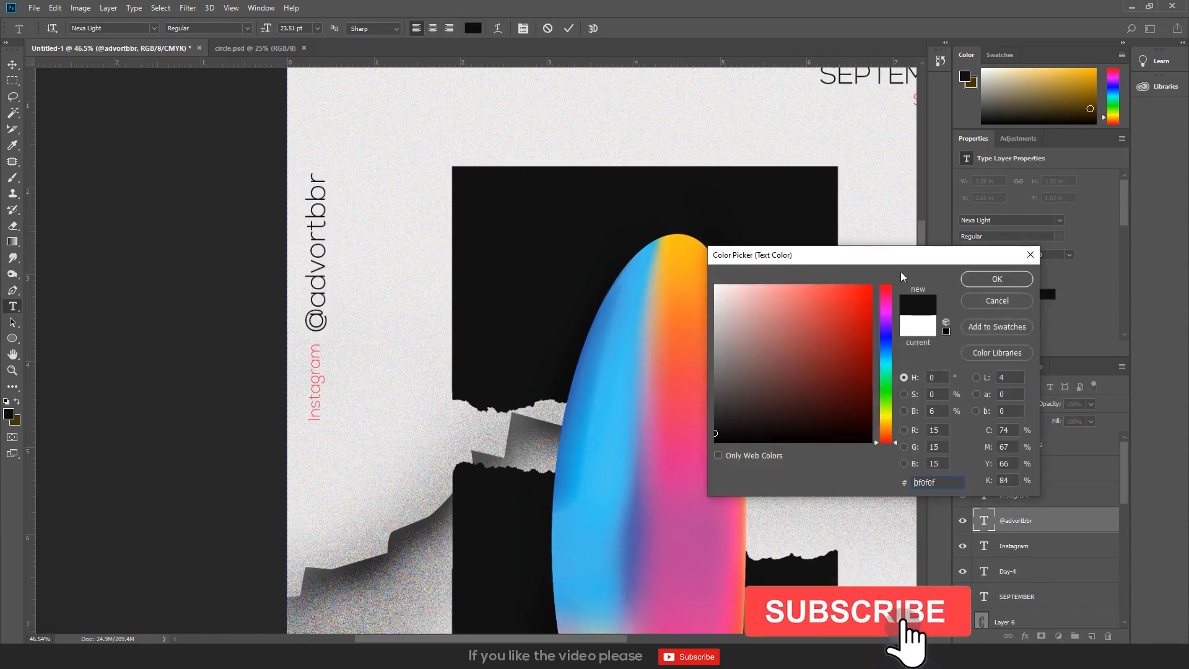
{"action": "left_click", "coordinate": [996, 278]}
{"action": "left_click", "coordinate": [574, 32]}
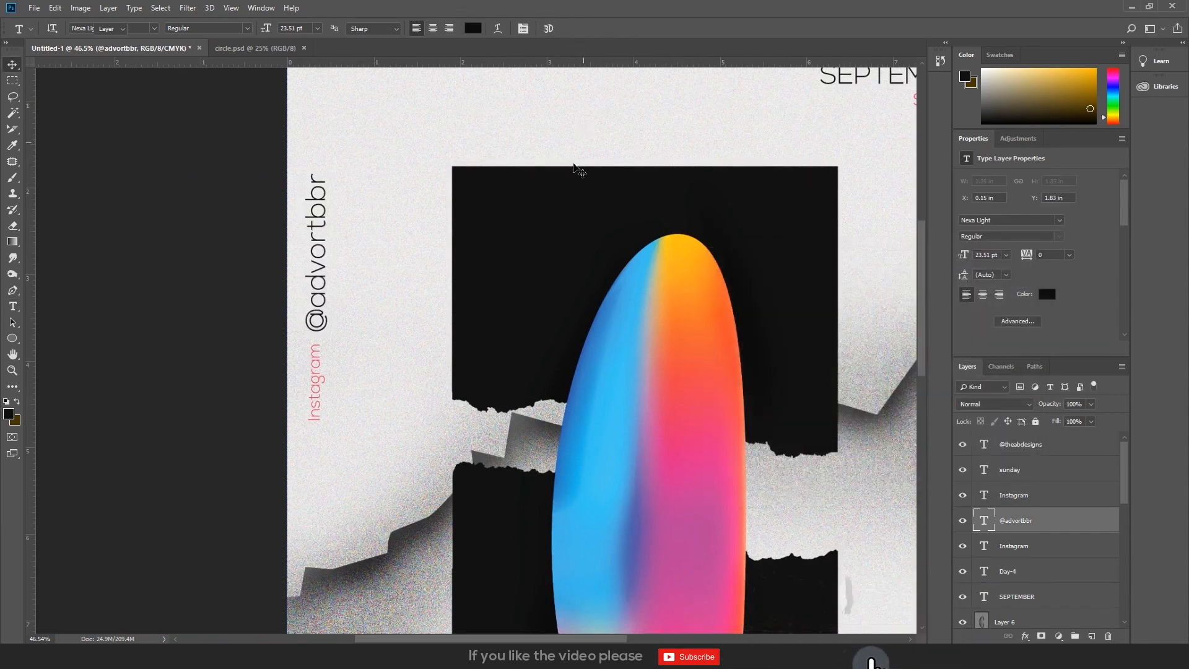
{"action": "key", "text": "v"}
- Recolour the large Instagram handle below the rectangle to #0f0f0f, sampled from the dark rectangle
{"action": "scroll", "coordinate": [390, 323], "scroll_direction": "down", "scroll_amount": 5}
{"action": "scroll", "coordinate": [496, 587], "scroll_direction": "up", "scroll_amount": 3}
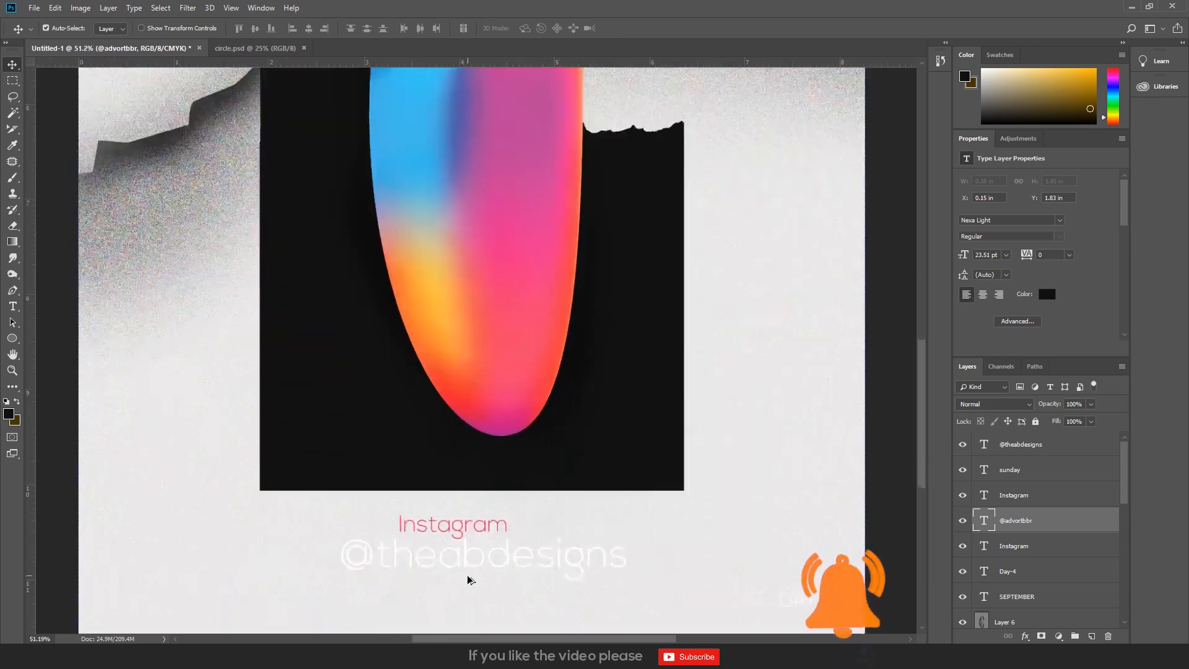
{"action": "key", "text": "t"}
{"action": "left_click", "coordinate": [539, 455]}
{"action": "key", "text": "ctrl+a"}
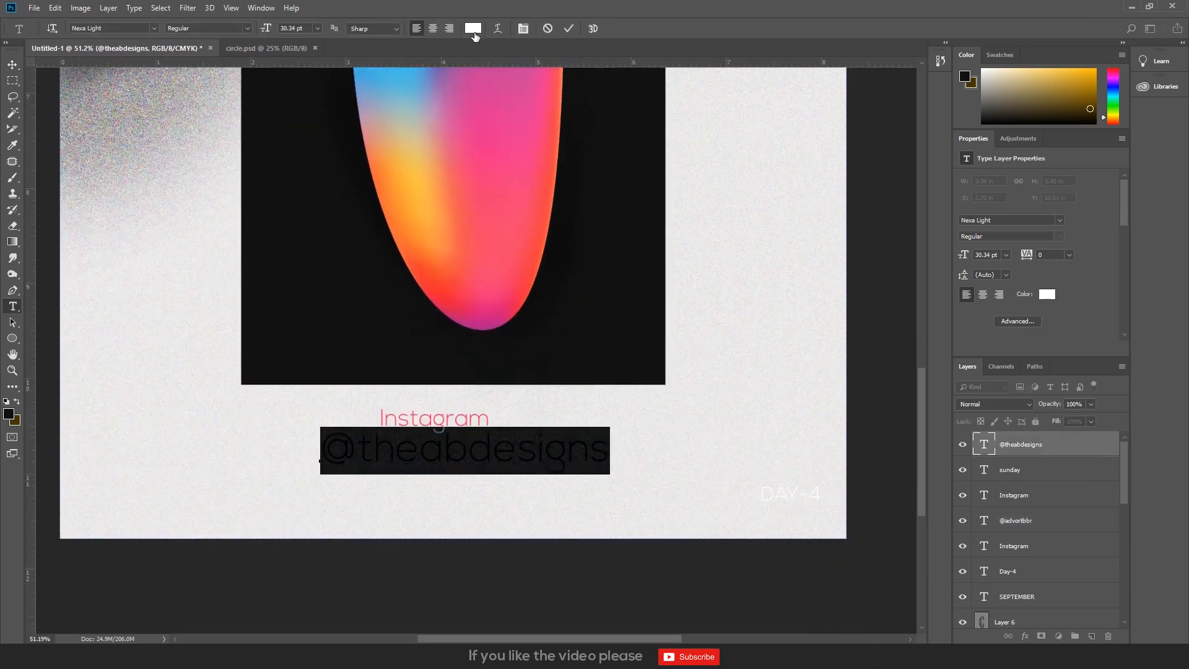
{"action": "left_click", "coordinate": [473, 29]}
{"action": "left_click", "coordinate": [359, 347]}
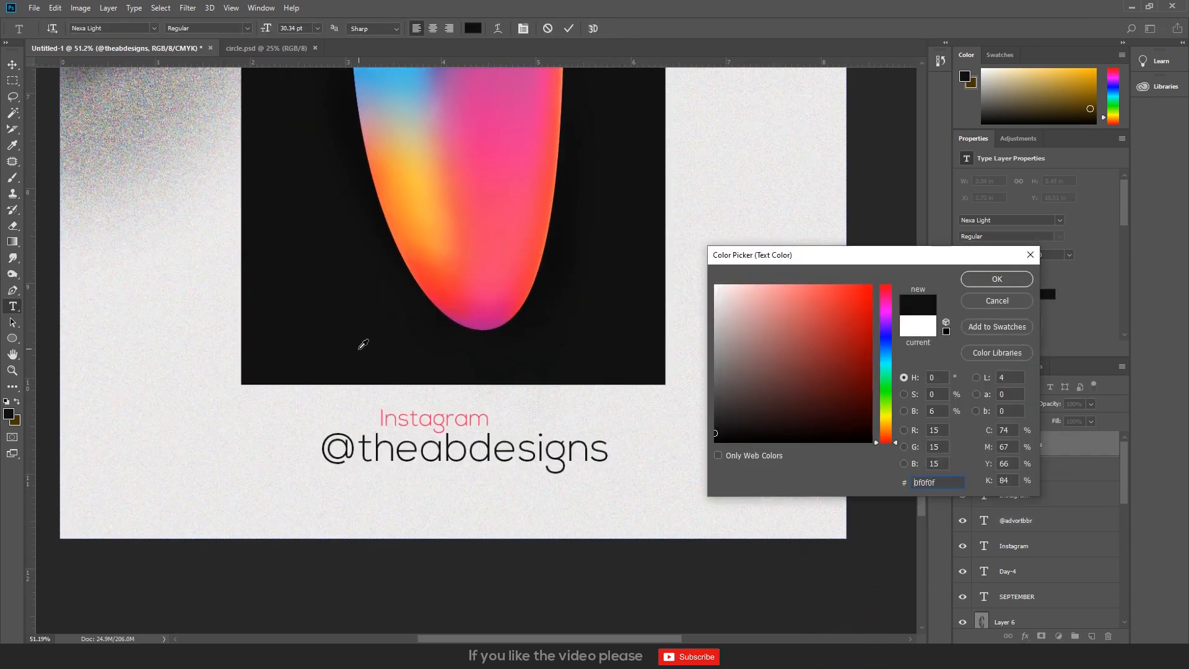
{"action": "key", "text": "Return"}
{"action": "key", "text": "ctrl+Return"}
{"action": "key", "text": "v"}
- Select the Instagram label and handle below the rectangle, scale them down together and move them slightly lower
{"action": "scroll", "coordinate": [468, 421], "scroll_direction": "down", "scroll_amount": 5}
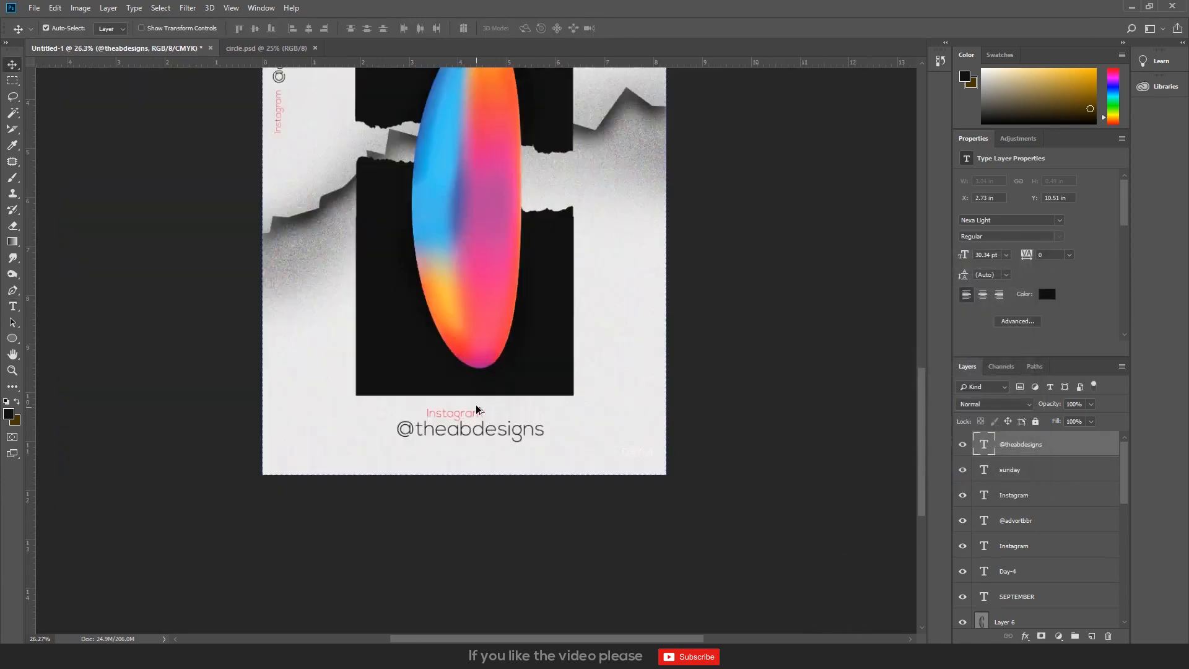
{"action": "scroll", "coordinate": [491, 529], "scroll_direction": "up", "scroll_amount": 4}
{"action": "scroll", "coordinate": [470, 543], "scroll_direction": "up", "scroll_amount": 1}
{"action": "scroll", "coordinate": [539, 340], "scroll_direction": "down", "scroll_amount": 3}
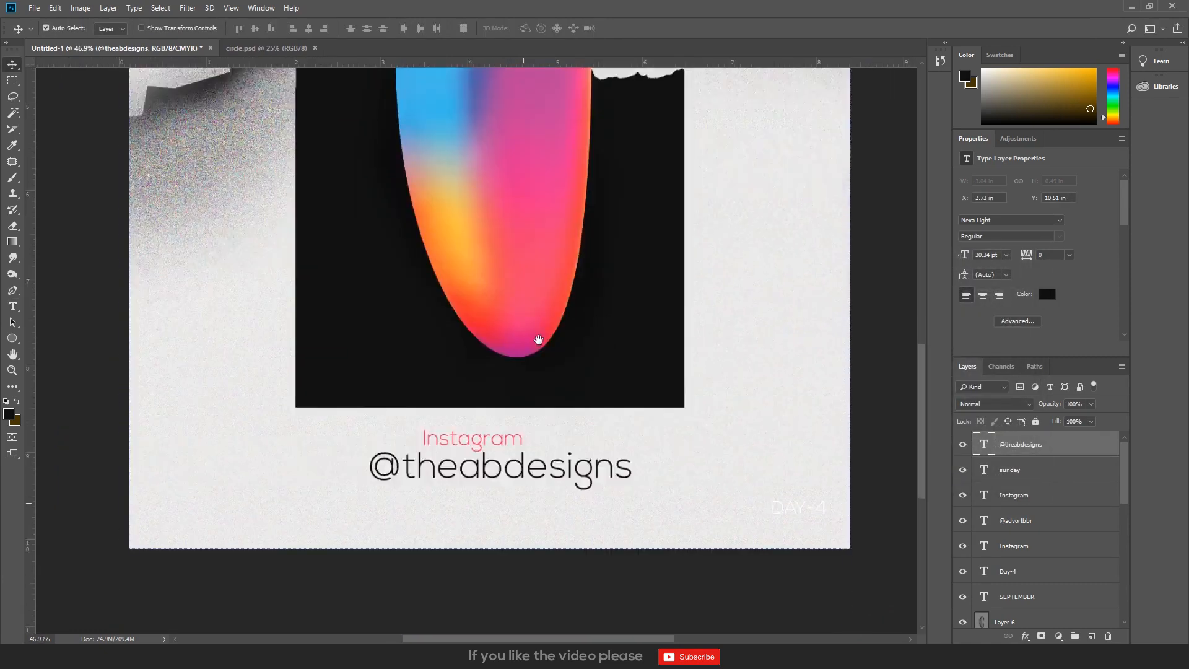
{"action": "mouse_move", "coordinate": [523, 390]}
{"action": "left_mouse_down"}
{"action": "mouse_move", "coordinate": [358, 424]}
{"action": "mouse_move", "coordinate": [523, 394]}
{"action": "left_mouse_up"}
{"action": "left_click", "coordinate": [504, 412], "text": "shift"}
{"action": "key", "text": "ctrl+t"}
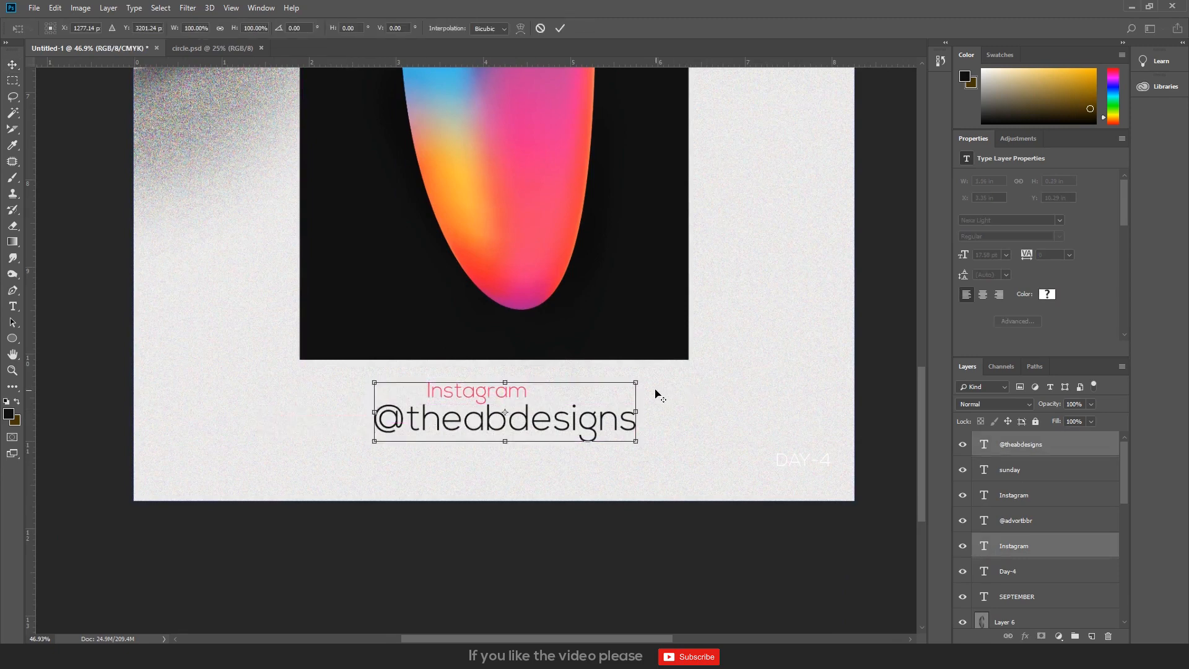
{"action": "left_click_drag", "start_coordinate": [632, 383], "coordinate": [585, 394]}
{"action": "left_click_drag", "start_coordinate": [557, 407], "coordinate": [557, 430]}
{"action": "key", "text": "Return"}
{"action": "key", "text": "ctrl+0"}
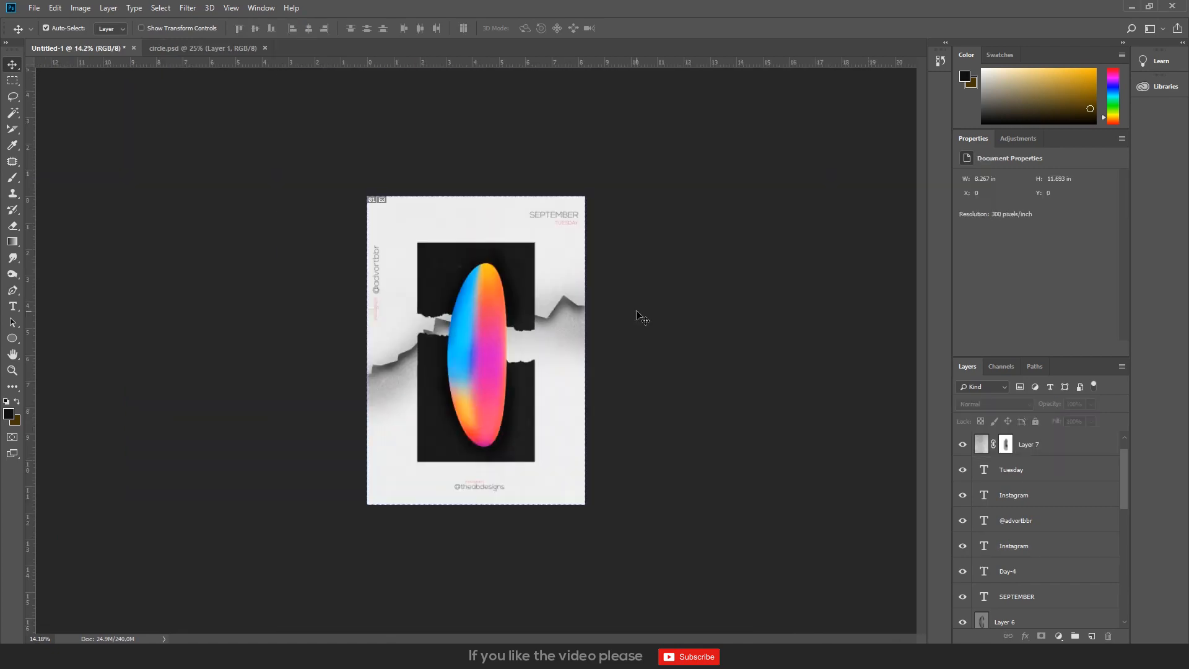
- Stamp all visible layers into a new merged layer above the topmost text layer
{"action": "scroll", "coordinate": [1124, 514], "scroll_direction": "up", "scroll_amount": 1}
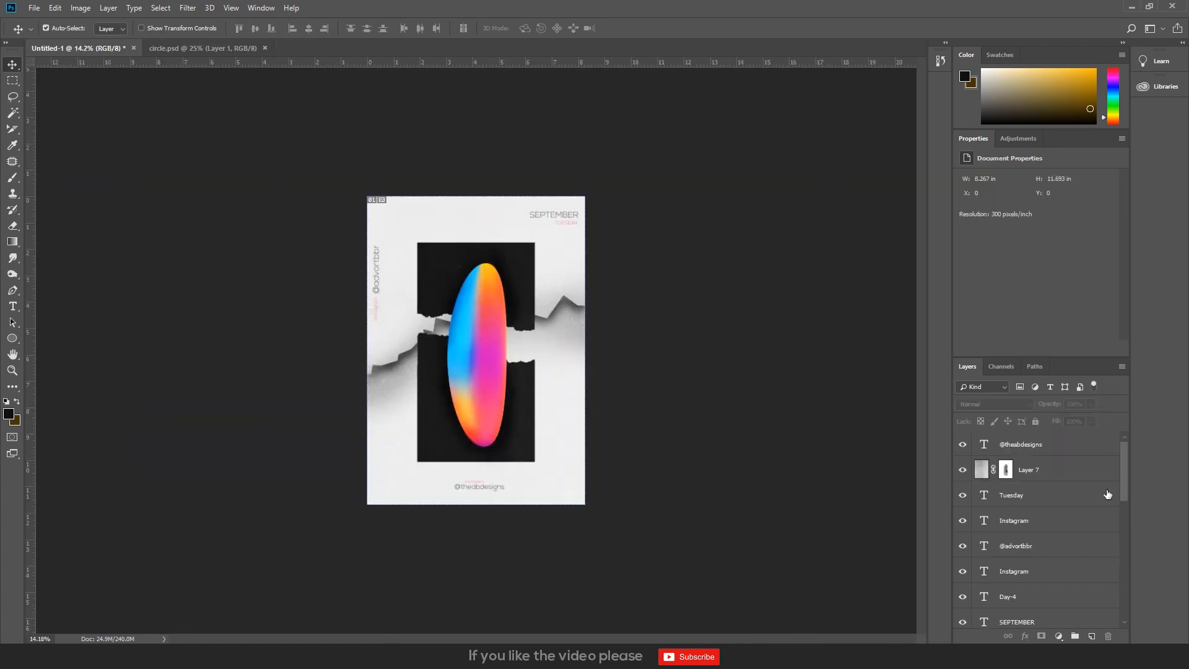
{"action": "left_click", "coordinate": [1076, 452]}
{"action": "key", "text": "ctrl+shift+alt+e"}
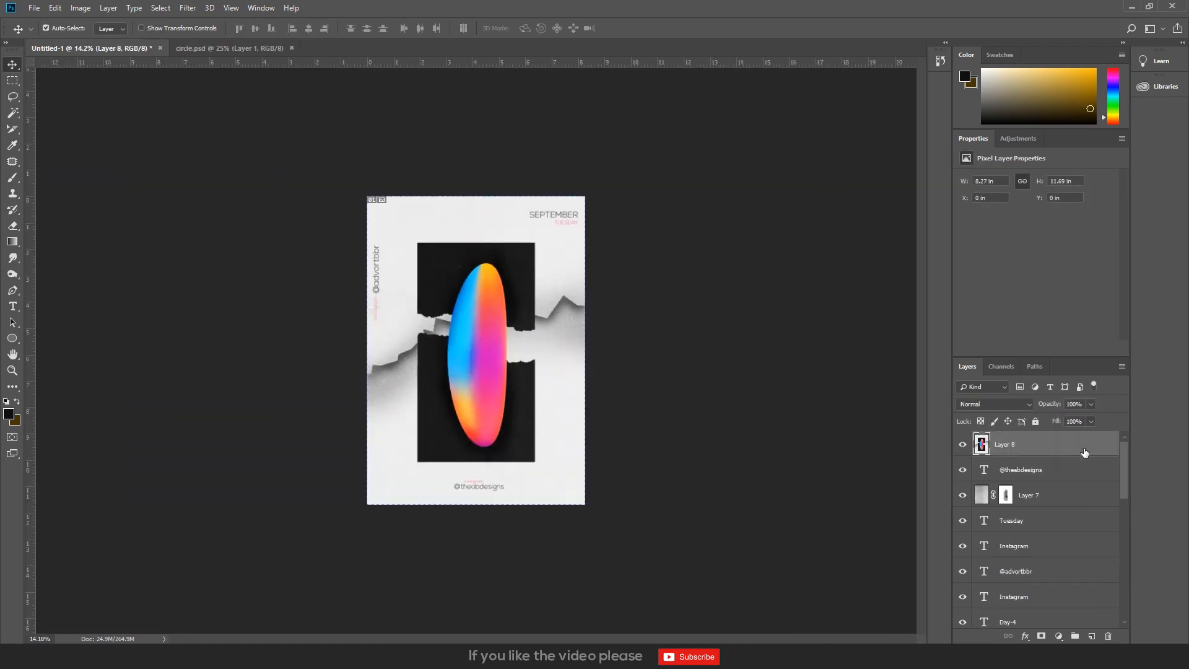
- Apply the Camera Raw filter to the merged layer with Vibrance +13, Dehaze +18, Contrast +5 and Clarity +13
{"action": "left_click", "coordinate": [188, 8]}
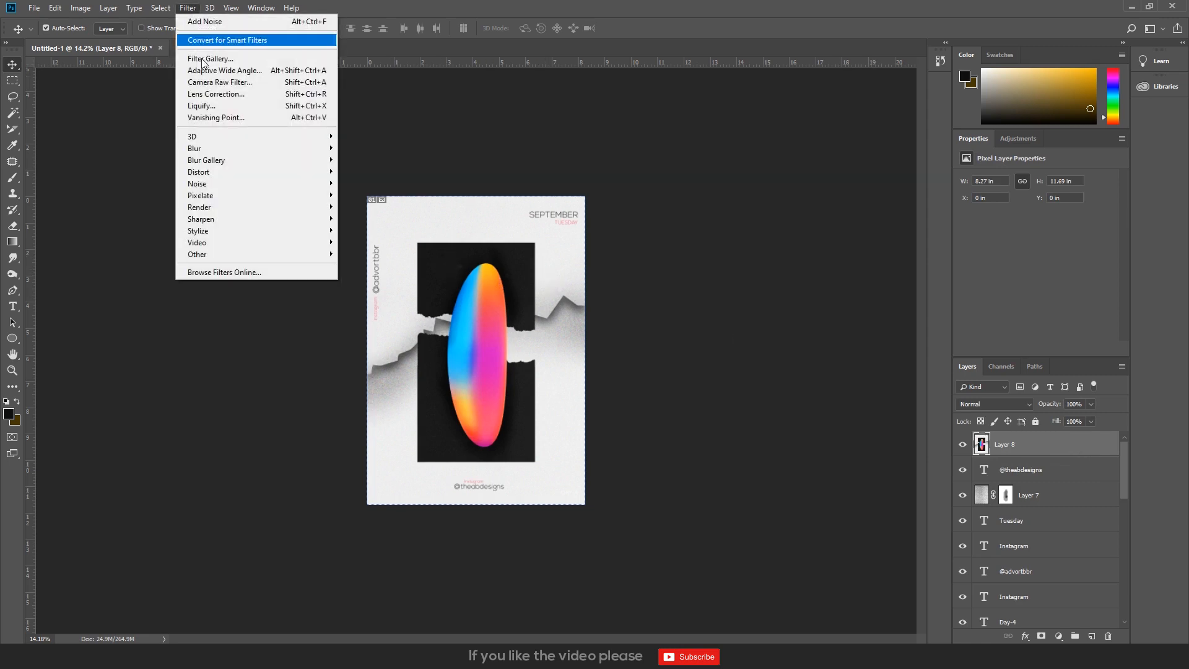
{"action": "left_click", "coordinate": [220, 87]}
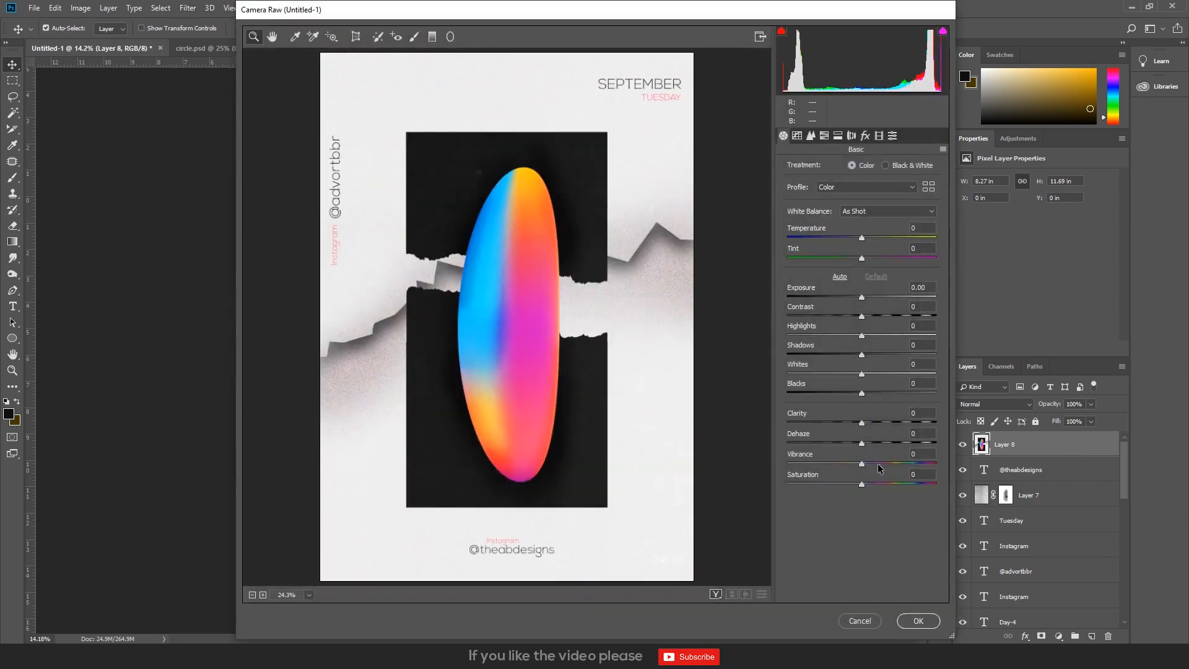
{"action": "left_click_drag", "start_coordinate": [878, 464], "coordinate": [870, 465]}
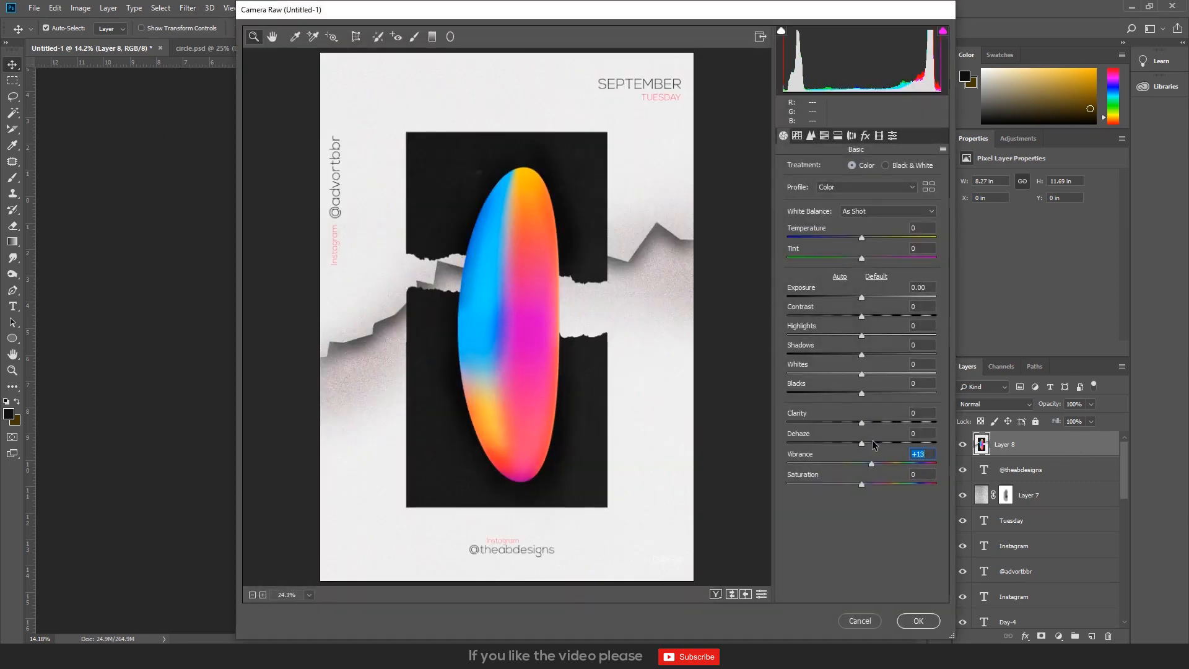
{"action": "left_click", "coordinate": [874, 444]}
{"action": "left_click", "coordinate": [864, 316]}
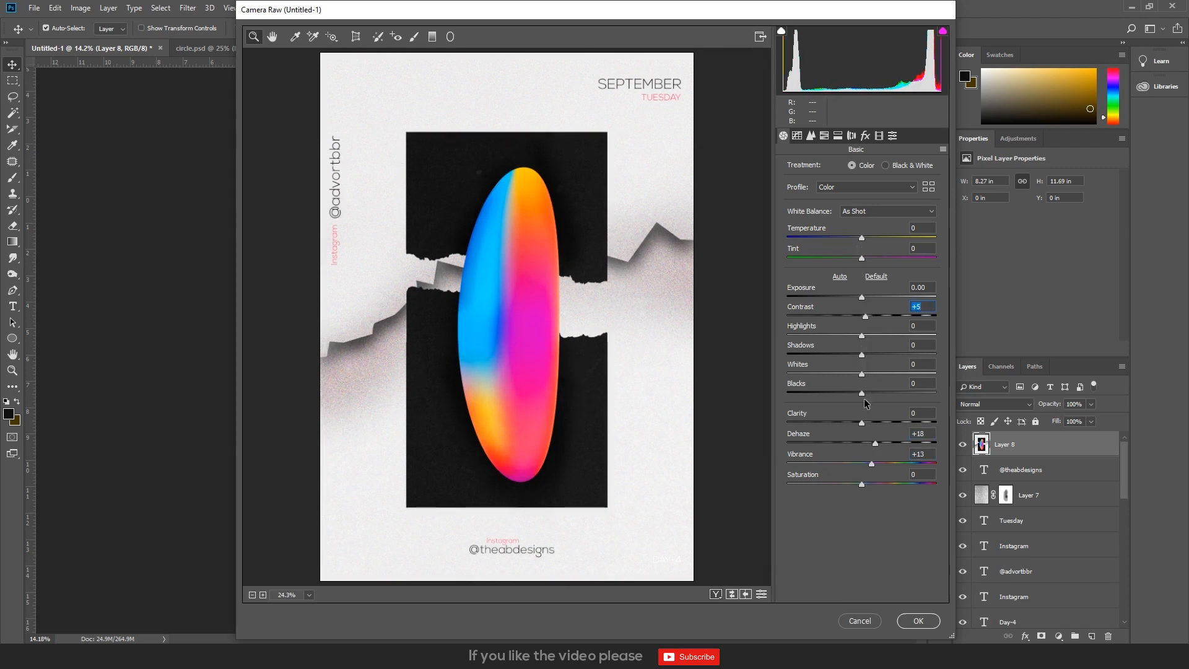
{"action": "left_click_drag", "start_coordinate": [865, 422], "coordinate": [873, 424]}
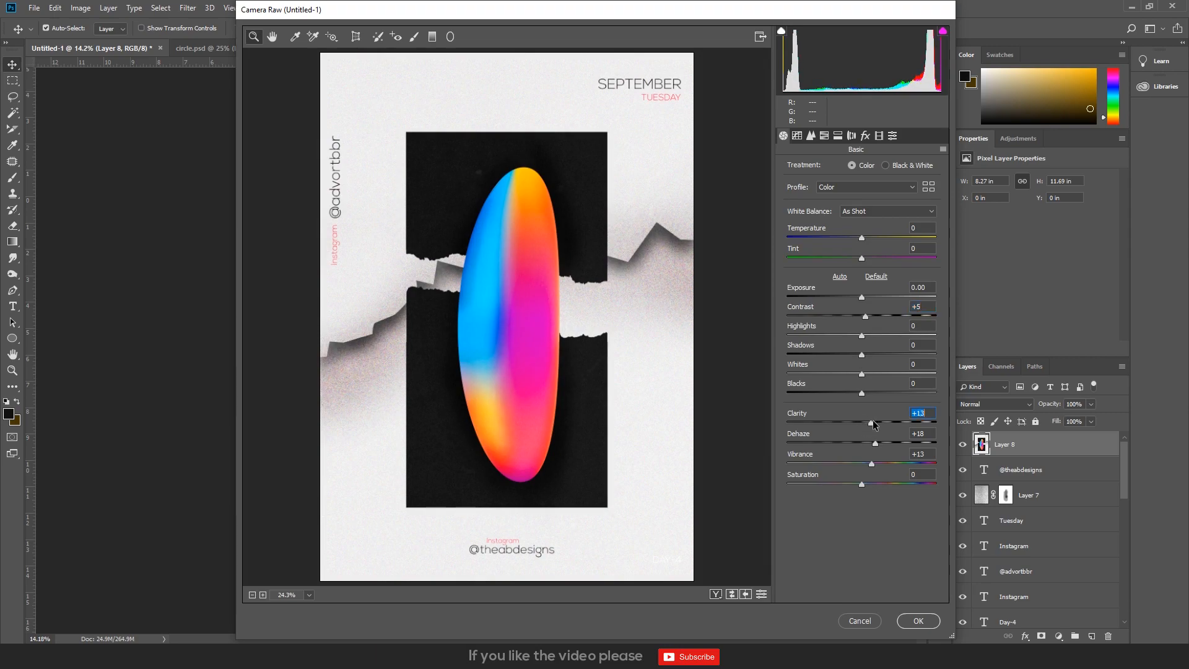